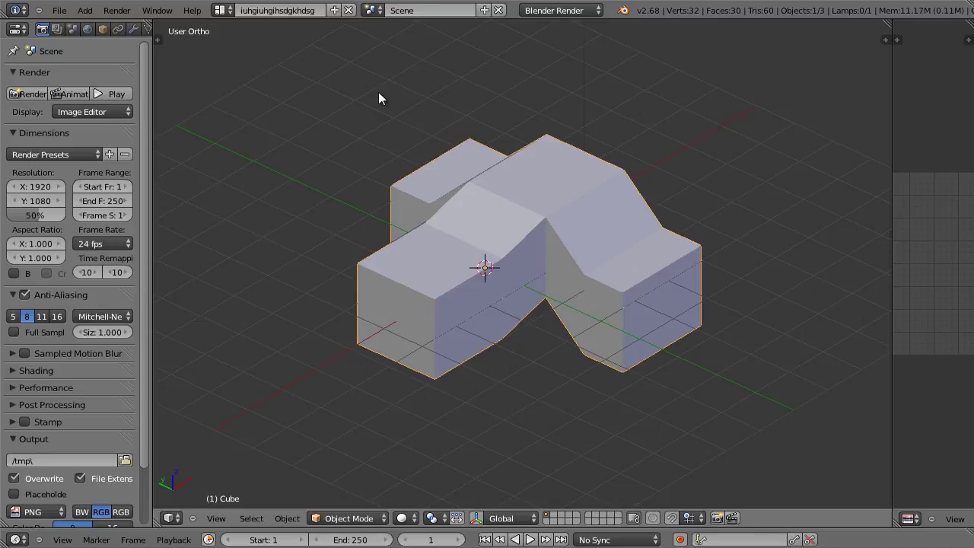
Add a Bevel modifier to the selected Cube mesh.
click(133, 32)
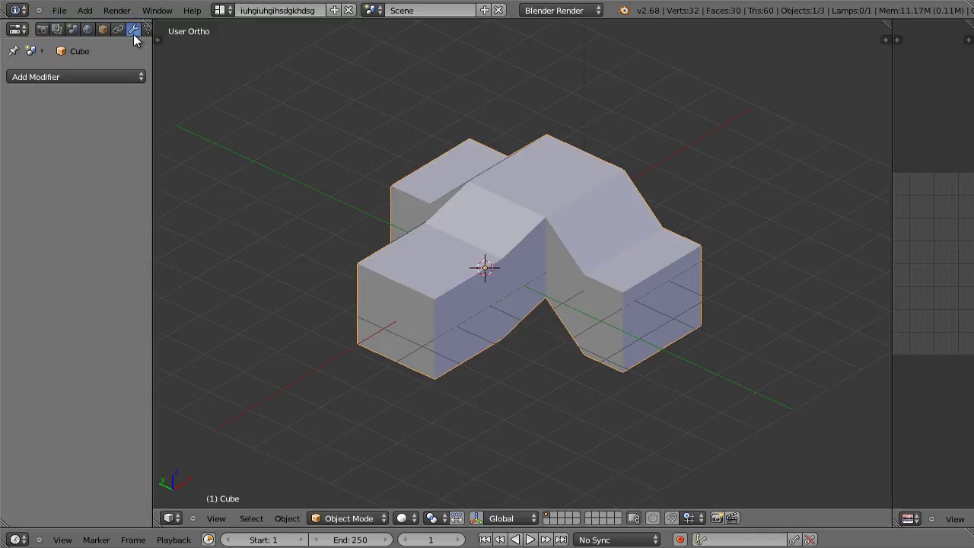
click(56, 77)
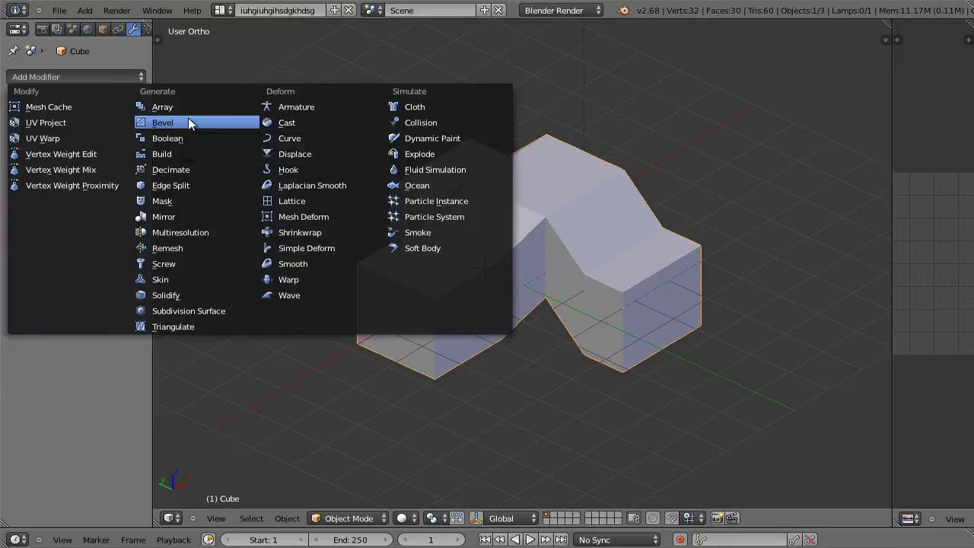
click(188, 123)
scroll(531, 229, up, 3)
scroll(503, 226, up, 2)
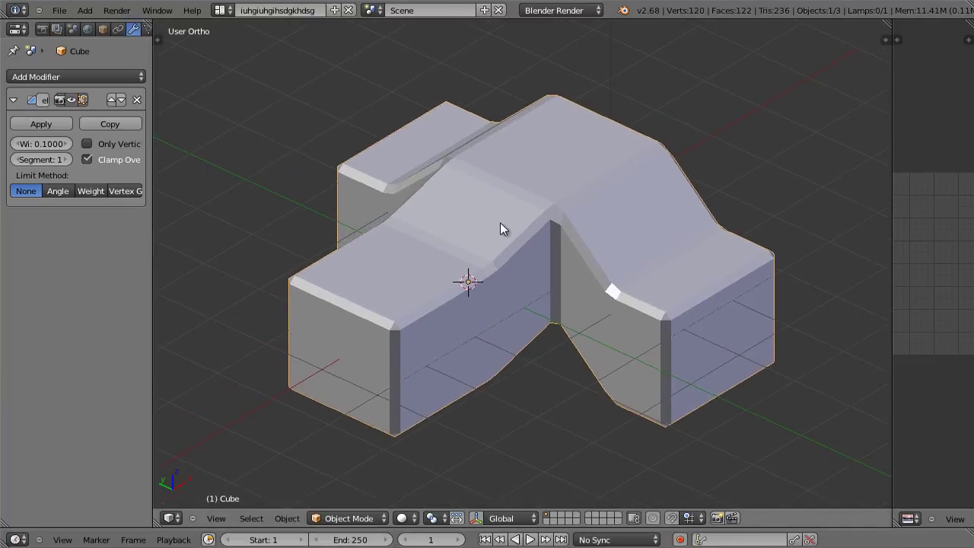
Examine the bevelled edges and corners of the mesh from several angles.
middle_drag(510, 220, 566, 194)
scroll(514, 208, down, 4)
scroll(427, 185, up, 5)
scroll(427, 186, down, 4)
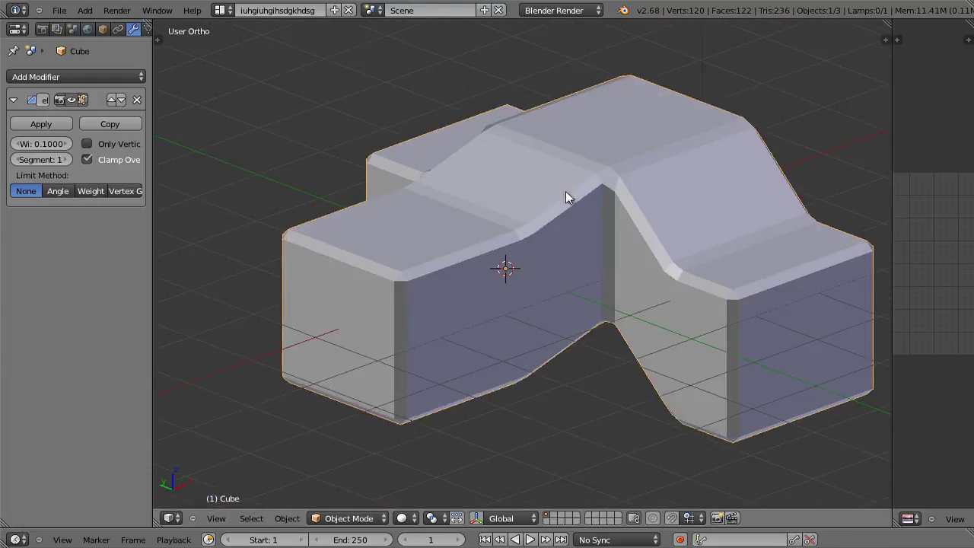
scroll(565, 194, up, 2)
scroll(220, 281, down, 2)
middle_drag(317, 302, 531, 196)
scroll(457, 201, up, 1)
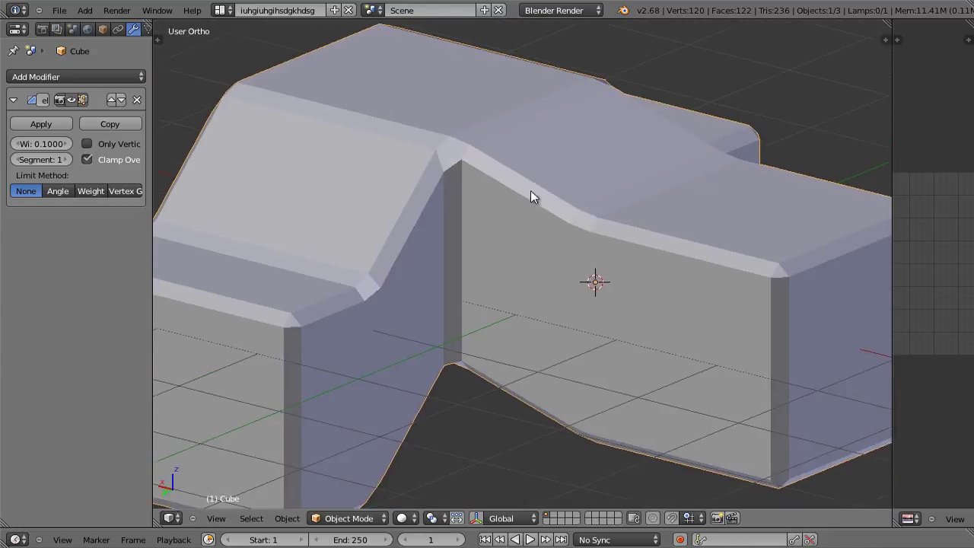
middle_drag(383, 257, 340, 235)
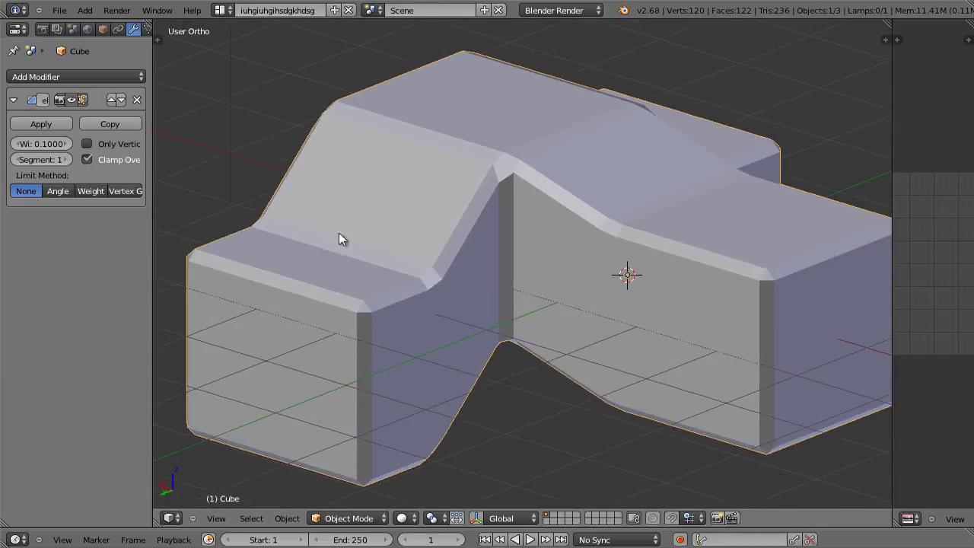
Turn the Bevel modifier's viewport display off and back on to compare the original and bevelled mesh up close.
click(70, 101)
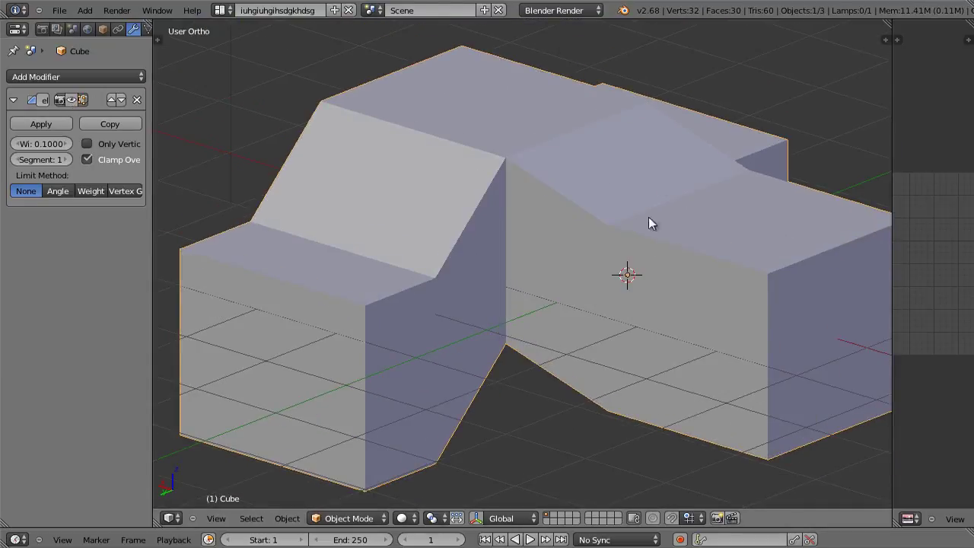
click(71, 100)
middle_drag(418, 130, 562, 238)
scroll(599, 222, up, 3)
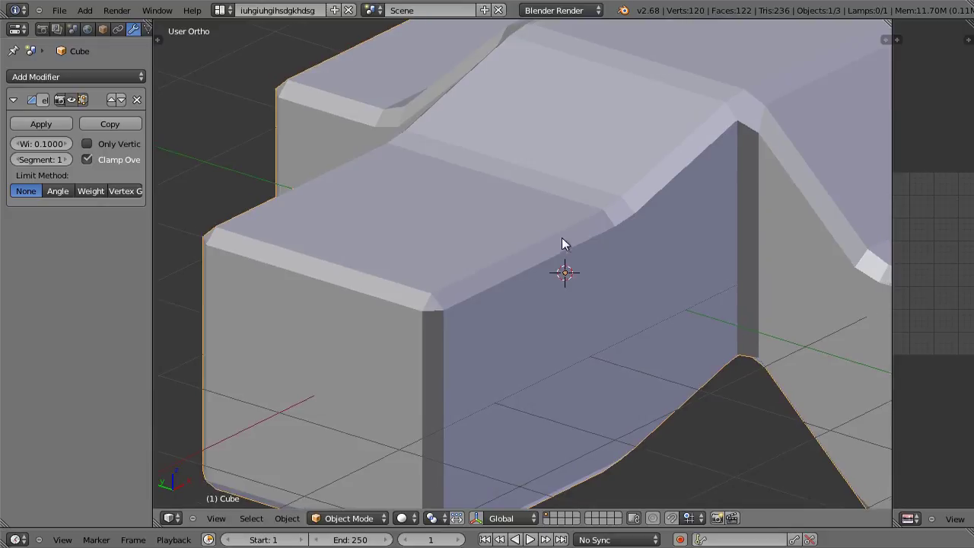
scroll(525, 237, up, 1)
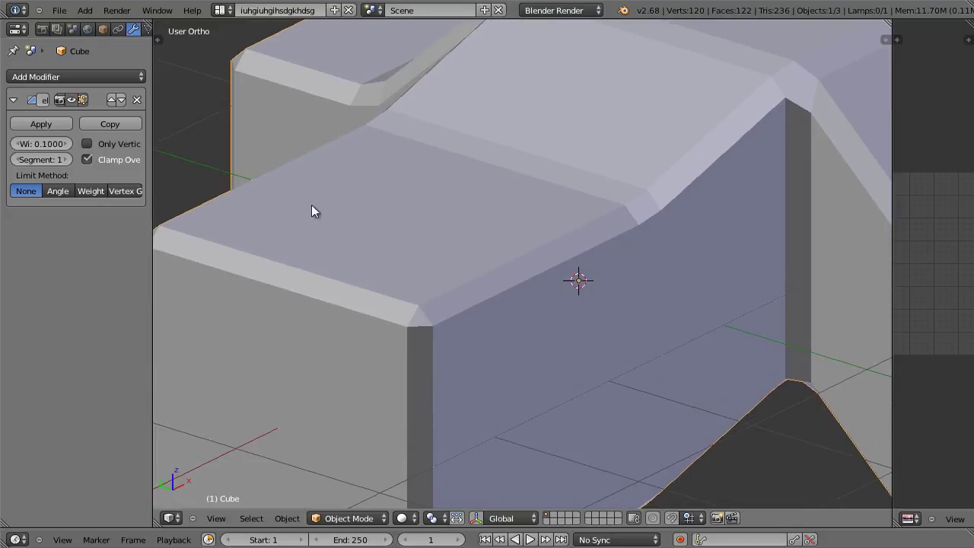
Widen the modifier settings area and raise the bevel's segment count to 6.
drag(153, 180, 250, 180)
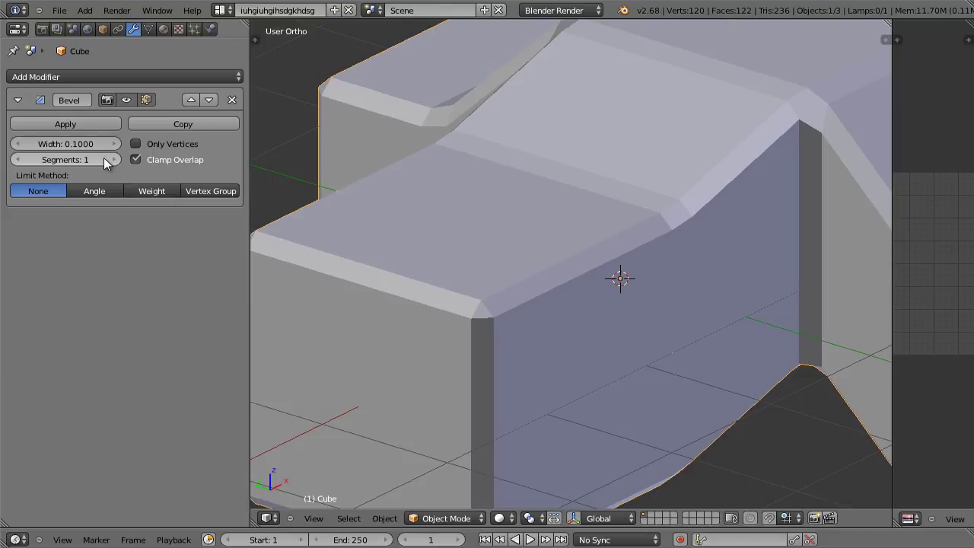
click(114, 160)
click(114, 160)
click(114, 160)
click(104, 158)
click(105, 158)
click(105, 158)
click(22, 159)
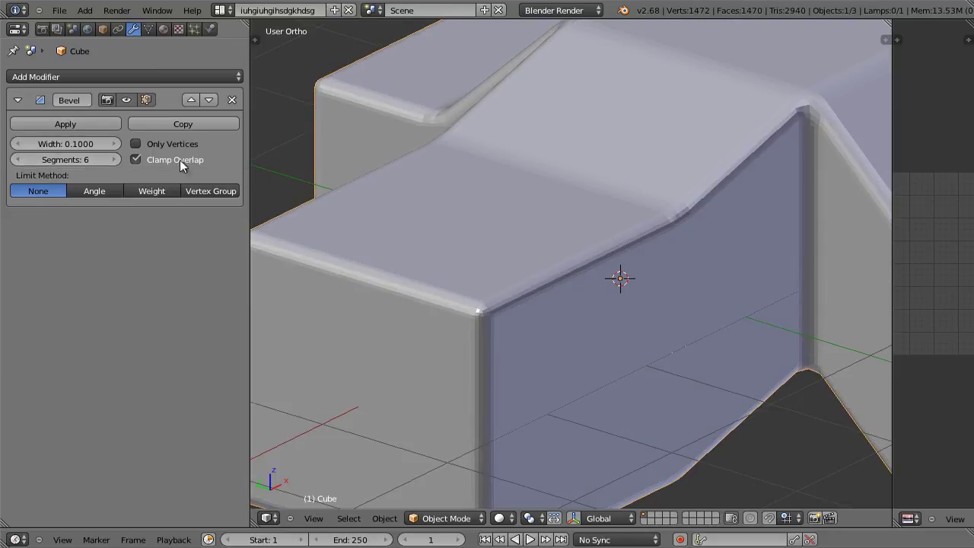
Examine the rounded corner up close and increase the bevel width to 0.3550.
middle_drag(587, 212, 566, 216)
scroll(569, 221, up, 3)
middle_drag(600, 252, 565, 246)
scroll(566, 246, down, 4)
scroll(568, 256, up, 3)
shift+middle_drag(531, 294, 522, 263)
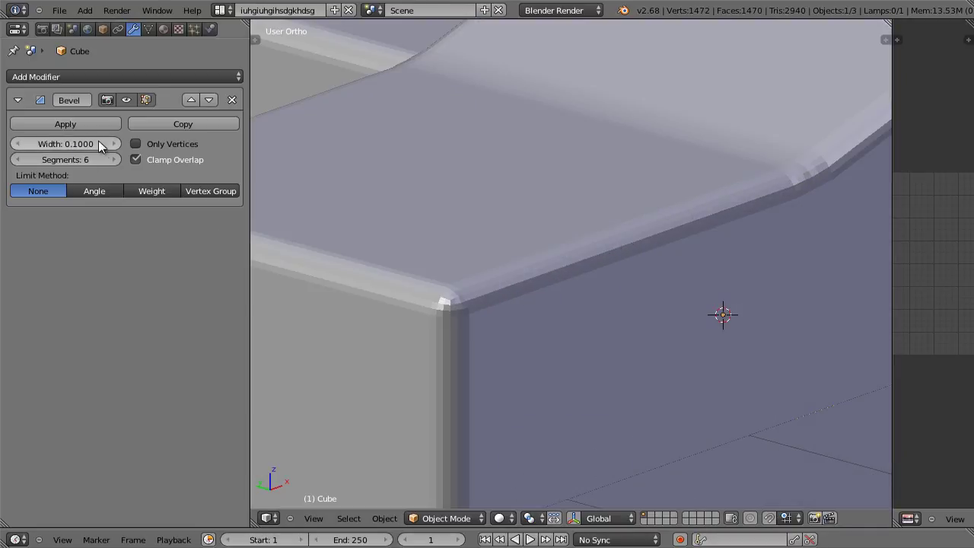
click(111, 143)
drag(105, 141, 358, 166)
shift+middle_drag(568, 178, 625, 219)
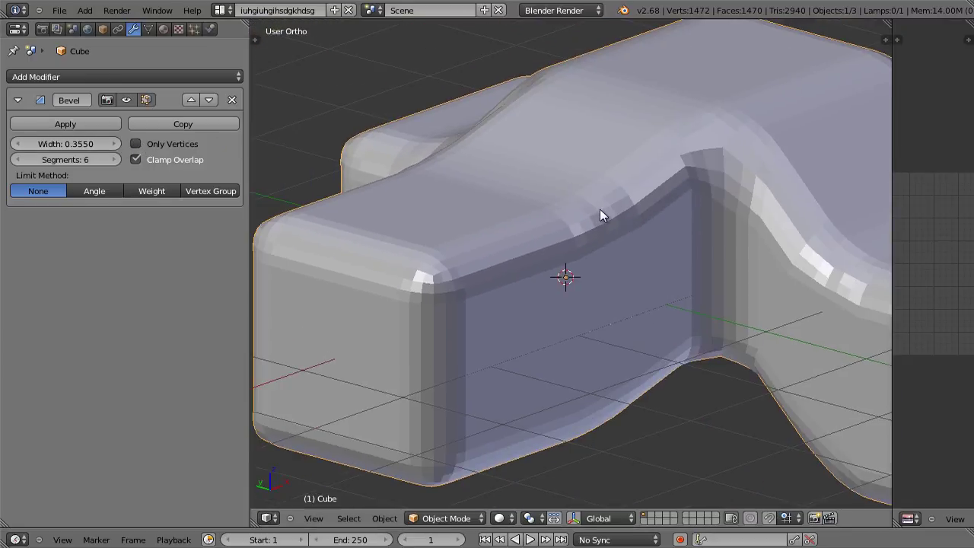
Set the bevel width to 0.1050 and the segment count to 1.
drag(101, 143, 879, 161)
mouse_move(507, 200)
middle_down()
mouse_move(587, 211)
mouse_move(515, 207)
middle_up()
drag(61, 160, 82, 160)
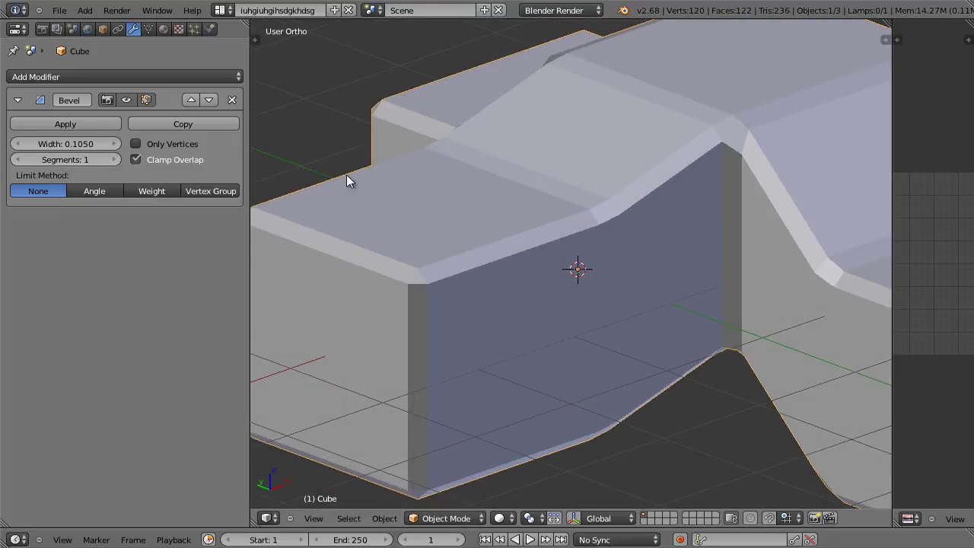
shift+middle_drag(459, 255, 458, 283)
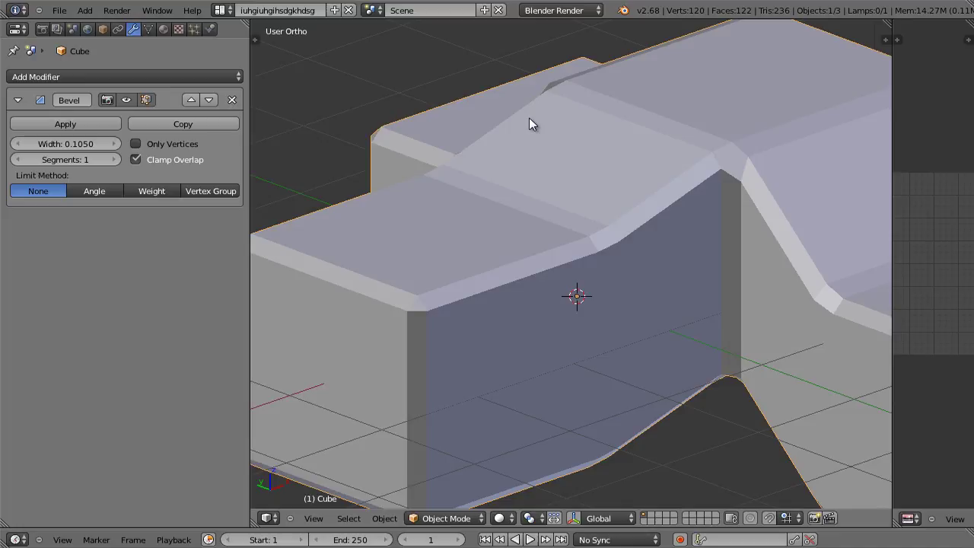
Restrict the bevel to vertices only and examine the cut corners of the mesh.
click(136, 143)
middle_drag(288, 173, 688, 199)
middle_drag(524, 166, 446, 246)
scroll(623, 265, down, 4)
scroll(503, 245, up, 1)
shift+middle_drag(616, 226, 555, 232)
scroll(503, 251, up, 2)
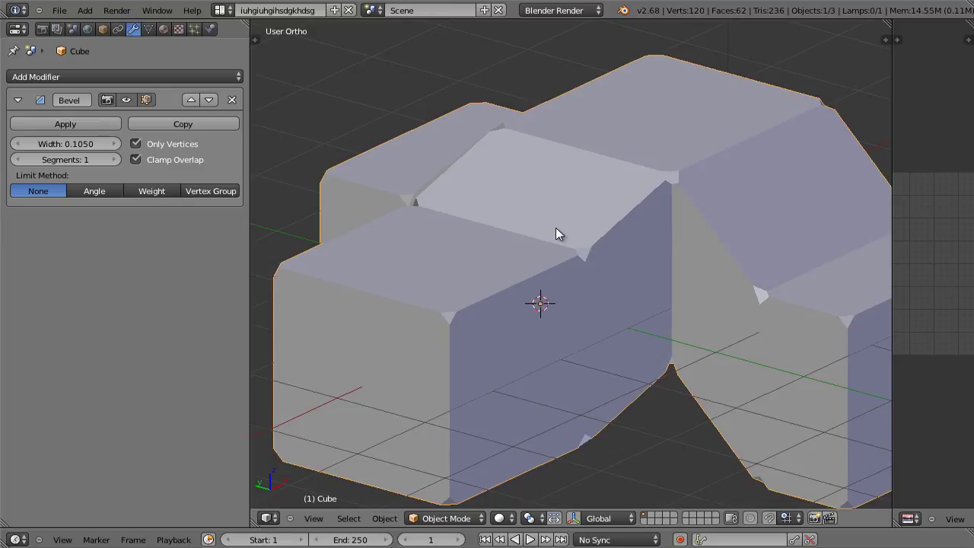
shift+middle_drag(525, 279, 648, 178)
scroll(561, 233, up, 2)
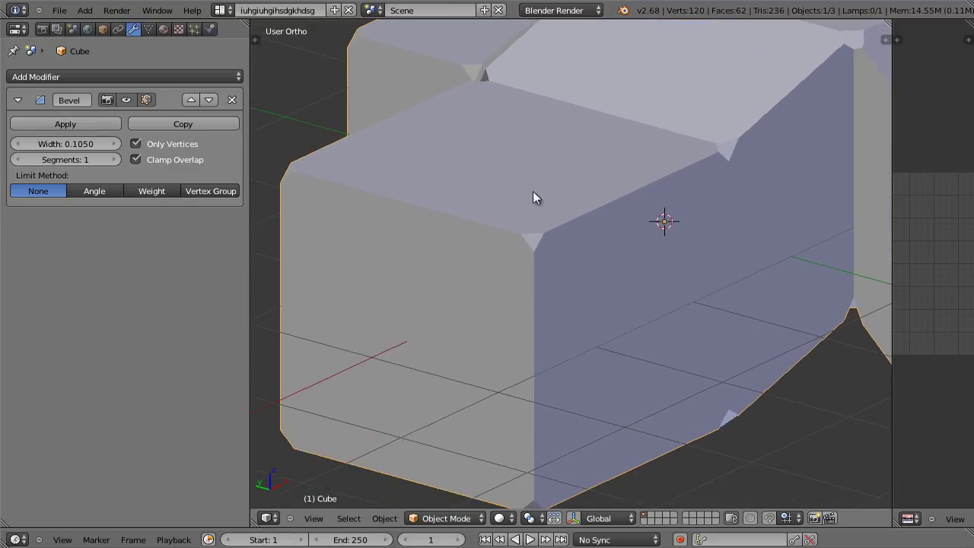
Increase the vertex bevel width to 0.4110 and examine the enlarged corner cuts.
drag(97, 144, 334, 147)
scroll(570, 152, down, 5)
middle_drag(575, 151, 682, 151)
shift+middle_drag(540, 137, 376, 146)
scroll(600, 161, up, 3)
scroll(525, 177, down, 1)
shift+middle_drag(580, 175, 526, 178)
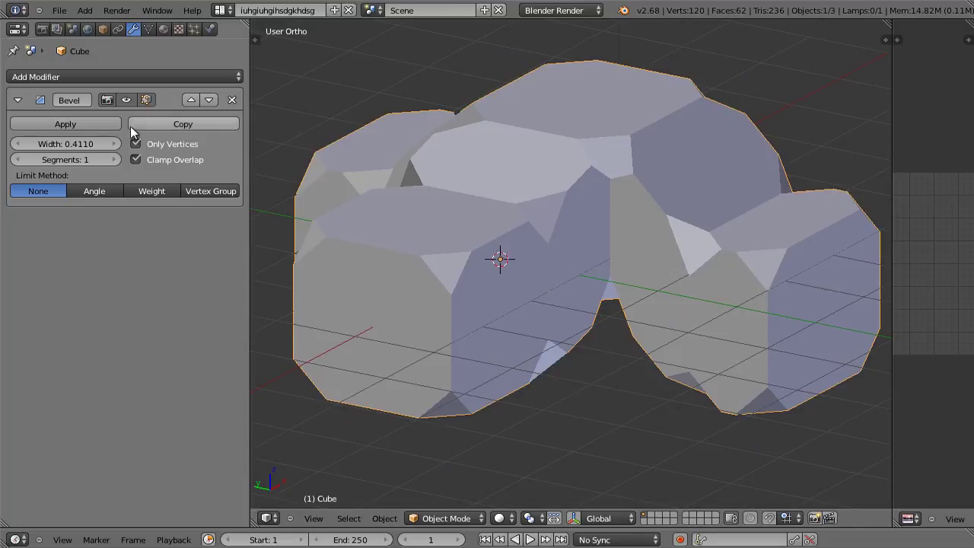
Set the bevel width to 0.1470 and disable the vertices-only restriction so that edges are bevelled.
drag(80, 144, 853, 151)
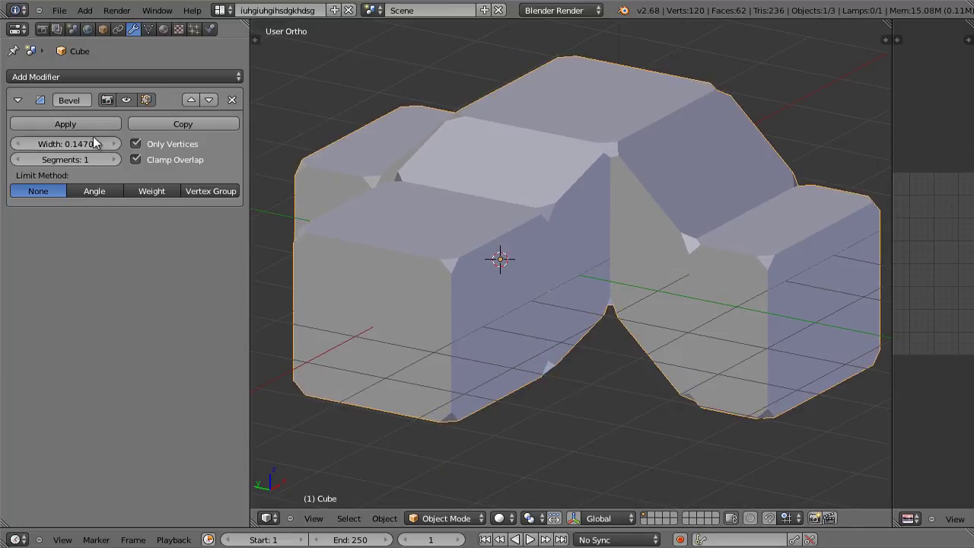
click(137, 144)
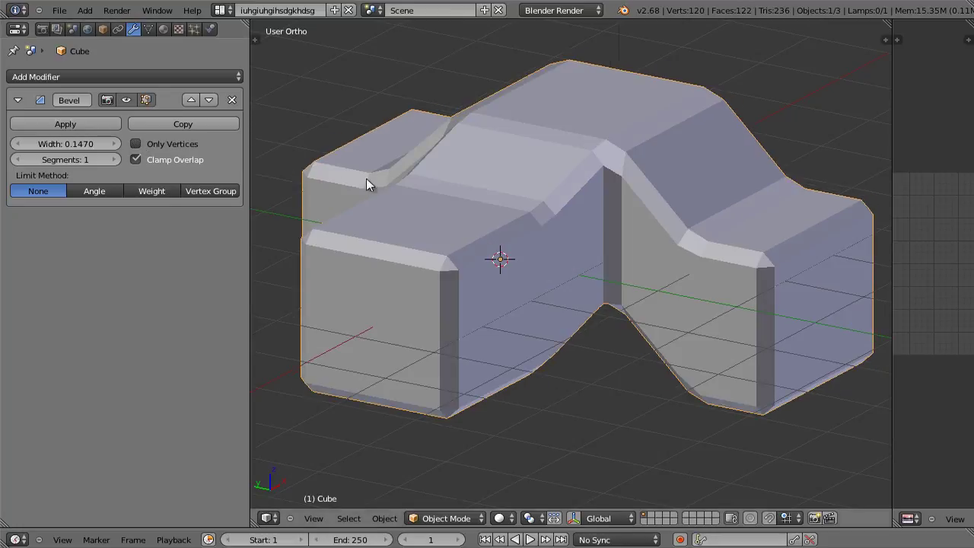
scroll(533, 217, up, 2)
scroll(558, 218, down, 2)
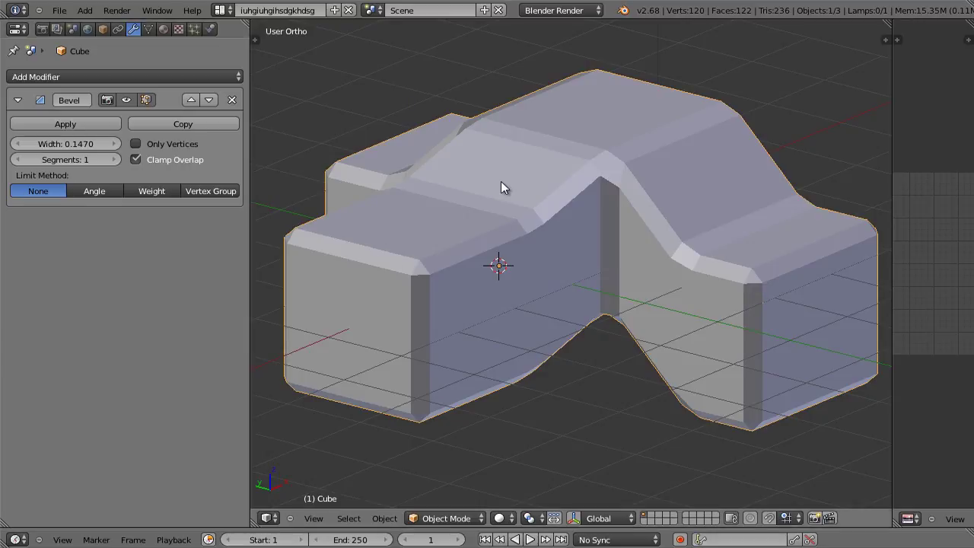
Set the bevel's limit method to Angle and examine the shallow and sharp edges around the mesh.
click(94, 191)
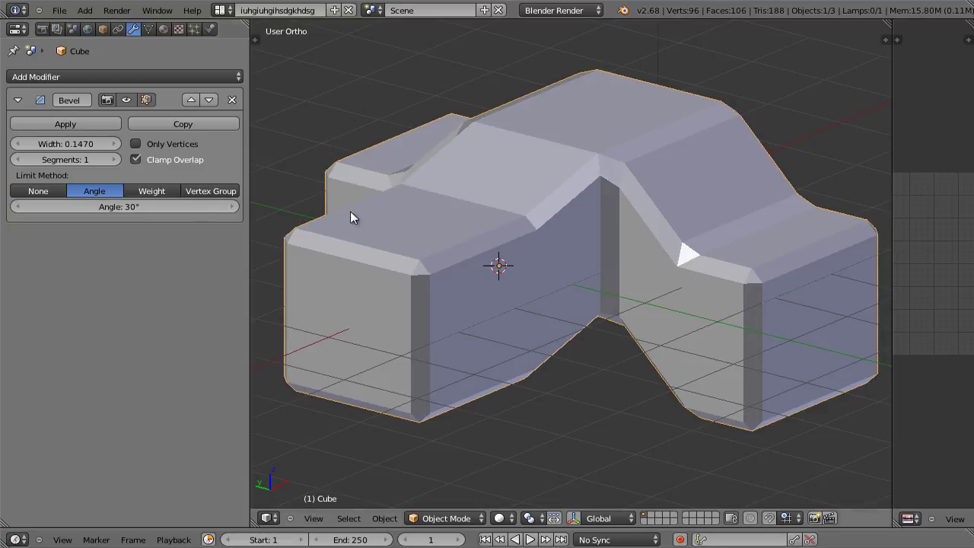
mouse_move(497, 193)
middle_down()
mouse_move(483, 209)
mouse_move(480, 194)
middle_up()
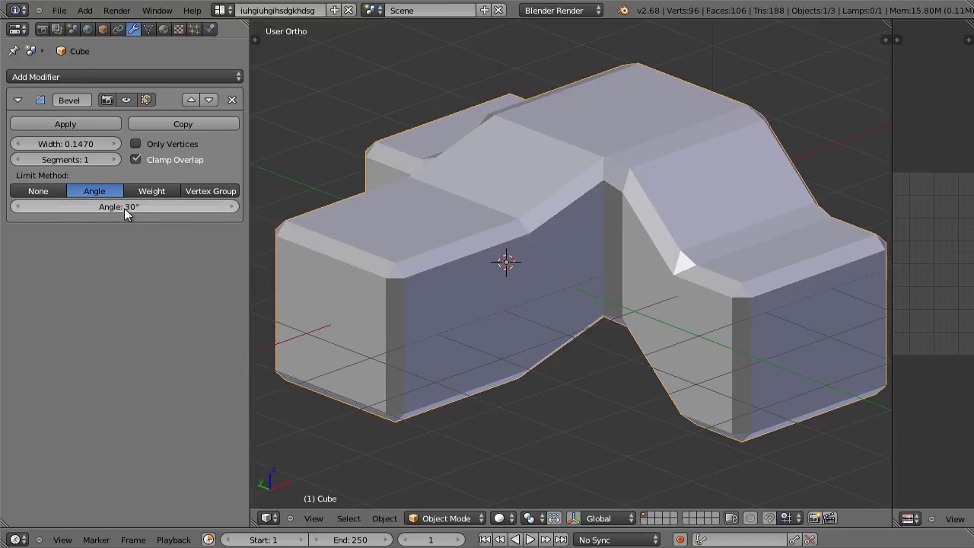
scroll(495, 221, up, 3)
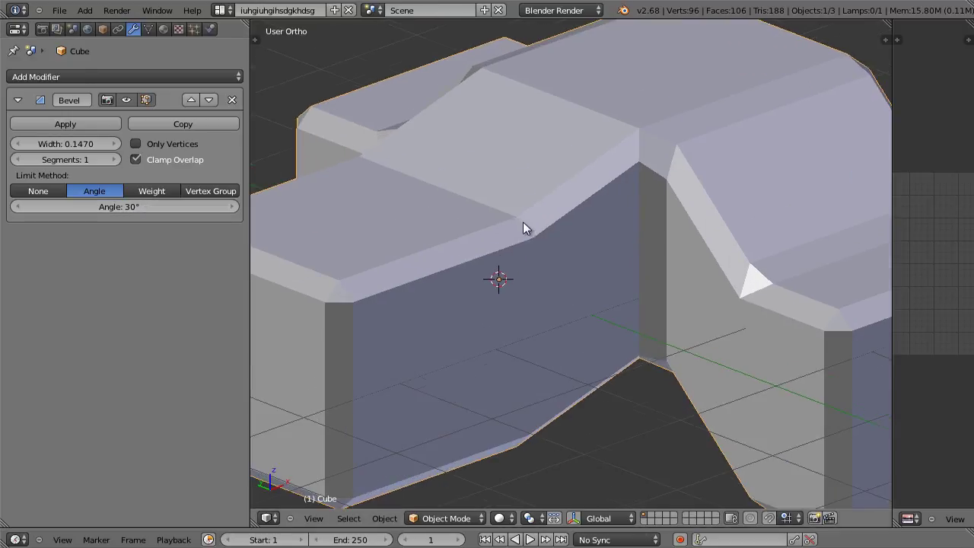
middle_drag(539, 213, 551, 192)
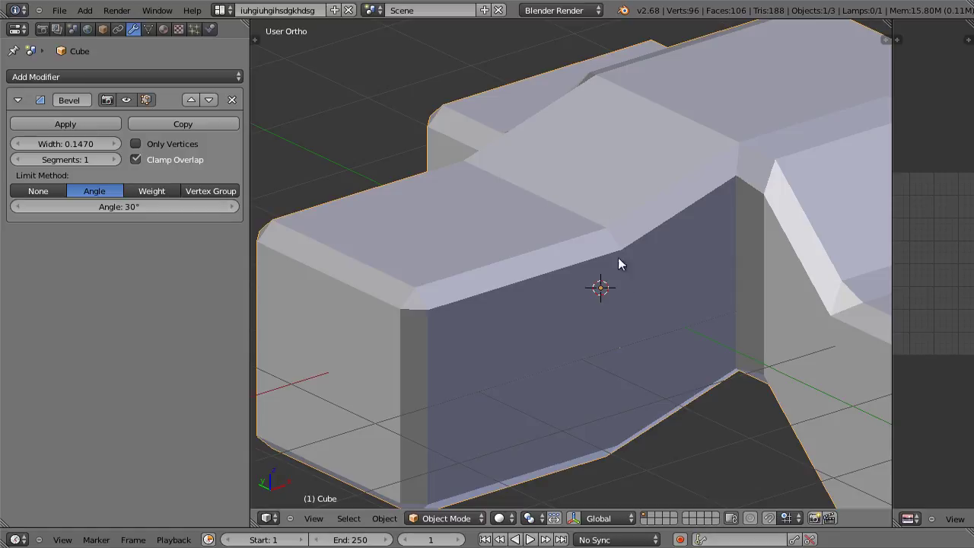
middle_drag(659, 363, 546, 166)
middle_drag(498, 364, 396, 210)
Switch the bevel's limit method between Angle and None to compare which edges get bevelled.
click(58, 191)
click(71, 190)
click(35, 190)
click(71, 190)
click(38, 192)
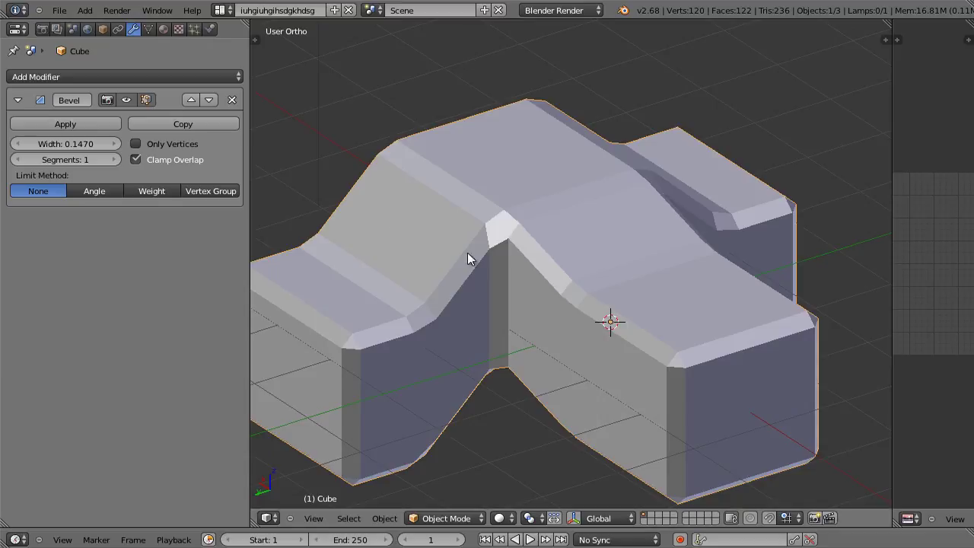
Limit the bevel by angle with a threshold of 80° and check the resulting edges.
click(91, 196)
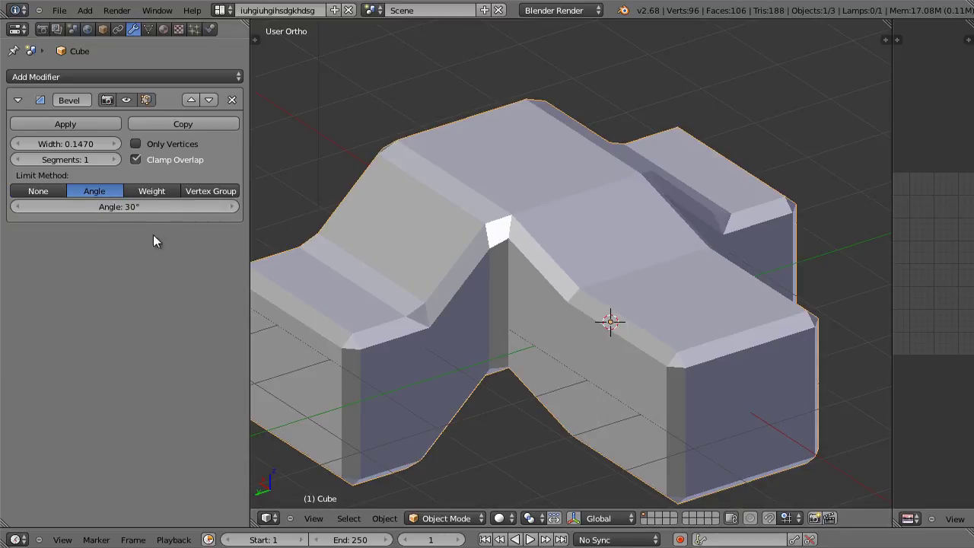
click(126, 207)
text(80)
key(Return)
middle_drag(579, 229, 702, 191)
middle_drag(628, 196, 619, 195)
mouse_move(619, 195)
shift+middle_down()
mouse_move(617, 214)
mouse_move(606, 186)
shift+middle_up()
scroll(618, 214, up, 1)
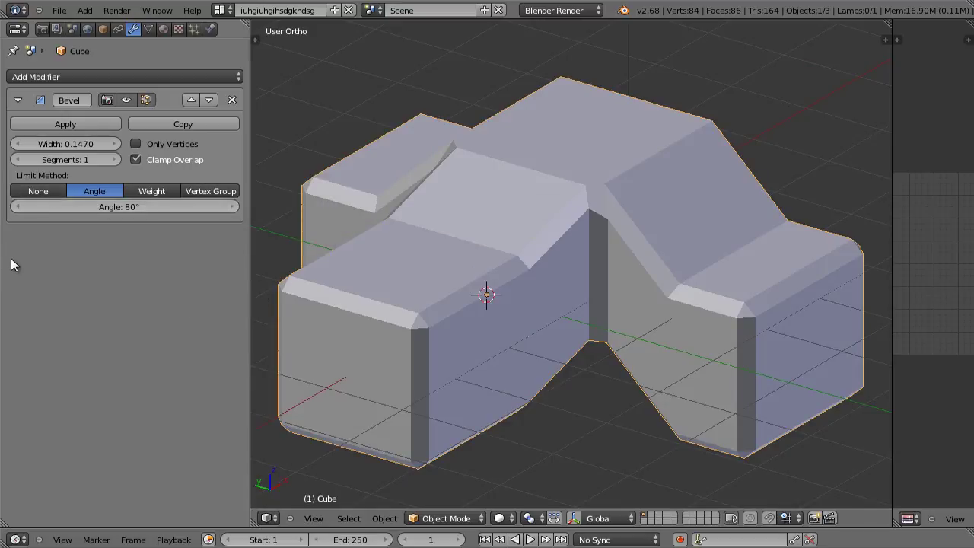
Set the bevel's limit method to Weight and narrow the modifier settings area to enlarge the 3D view.
click(156, 192)
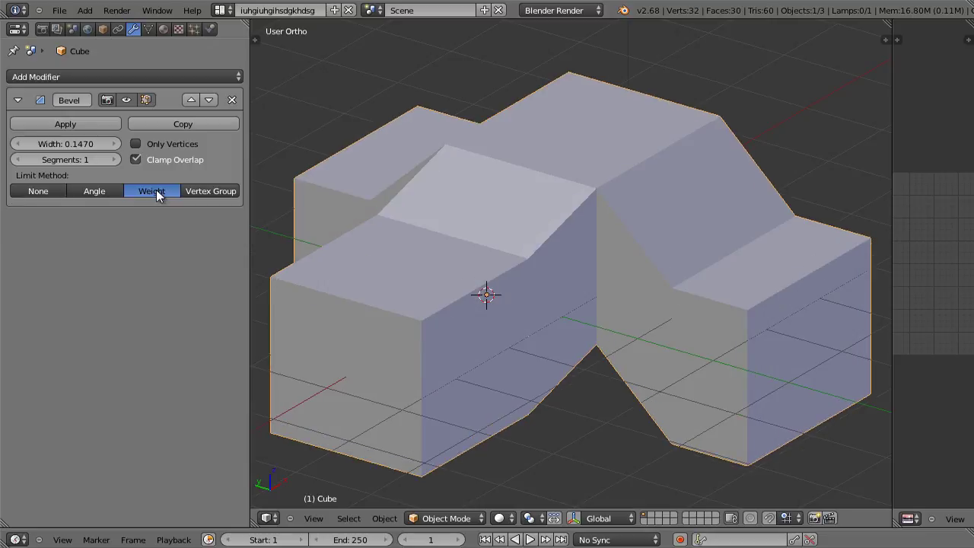
middle_drag(455, 249, 452, 246)
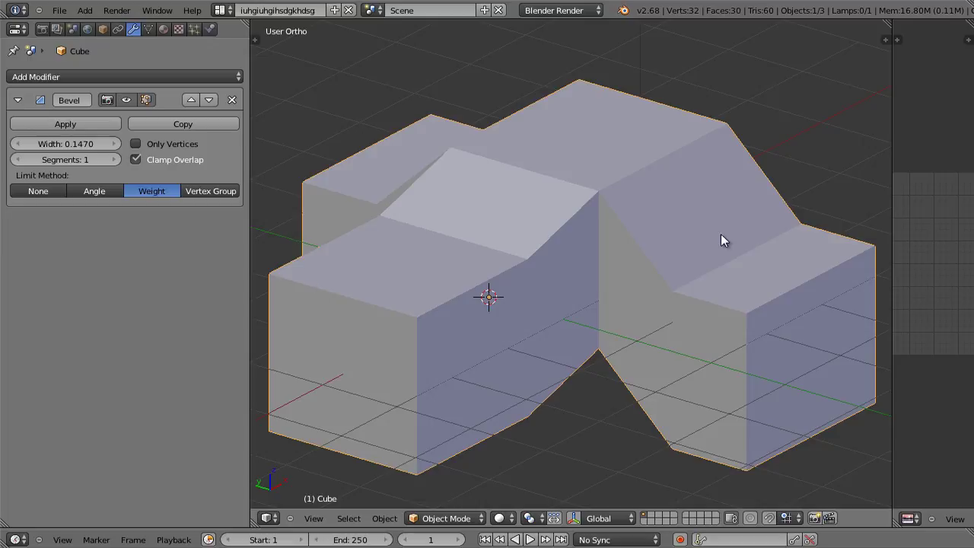
drag(251, 218, 194, 217)
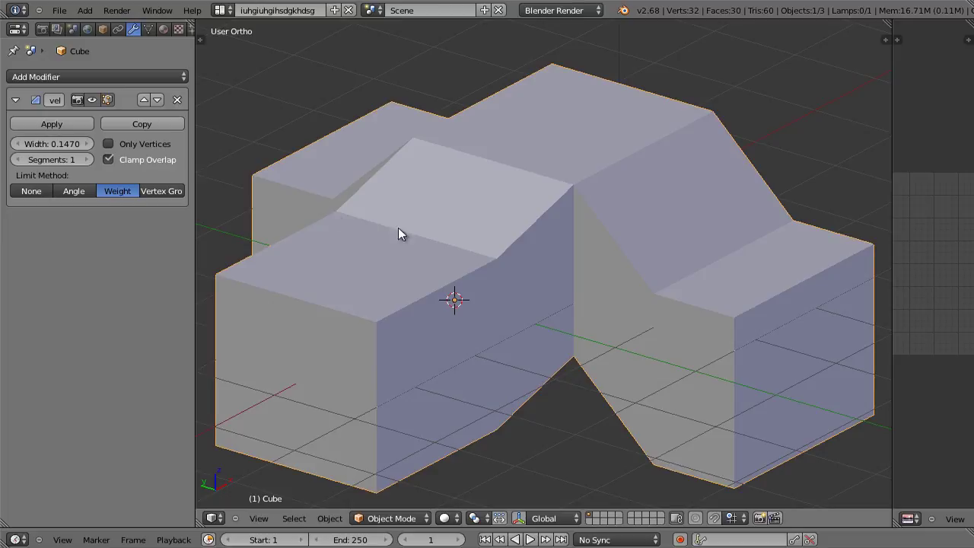
In Edit Mode with edge selection, set the bevel weight of the front block's top end edge to 1.
key(Tab)
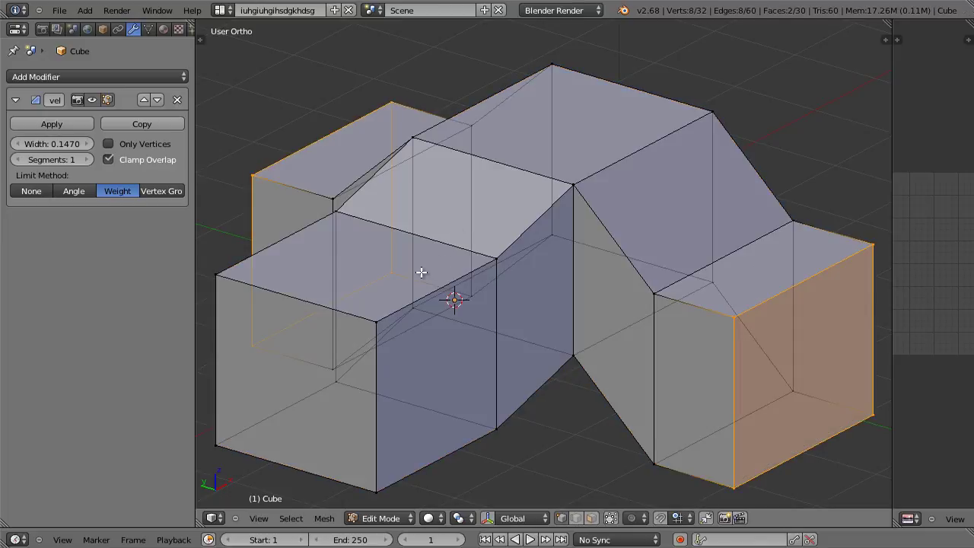
middle_drag(419, 272, 404, 272)
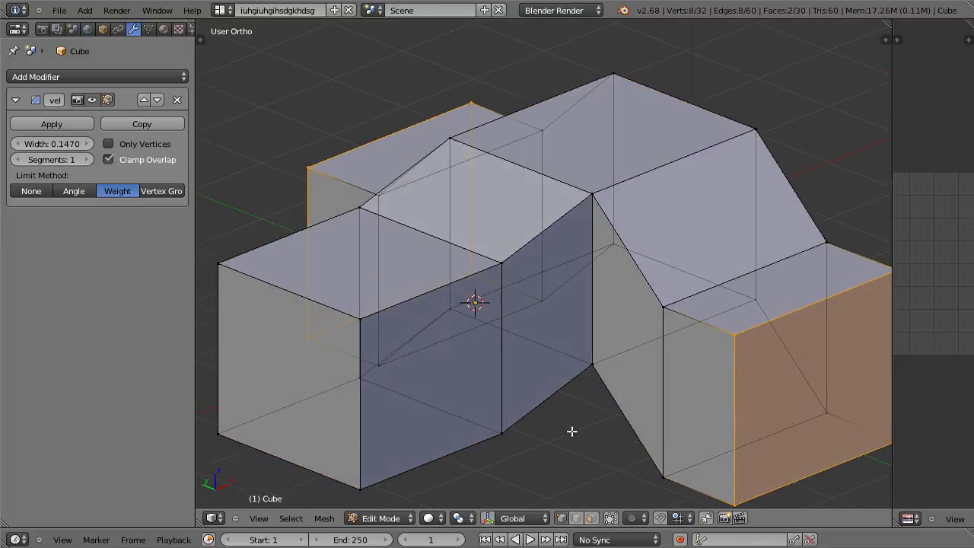
click(579, 522)
middle_drag(451, 313, 389, 297)
right_click(291, 287)
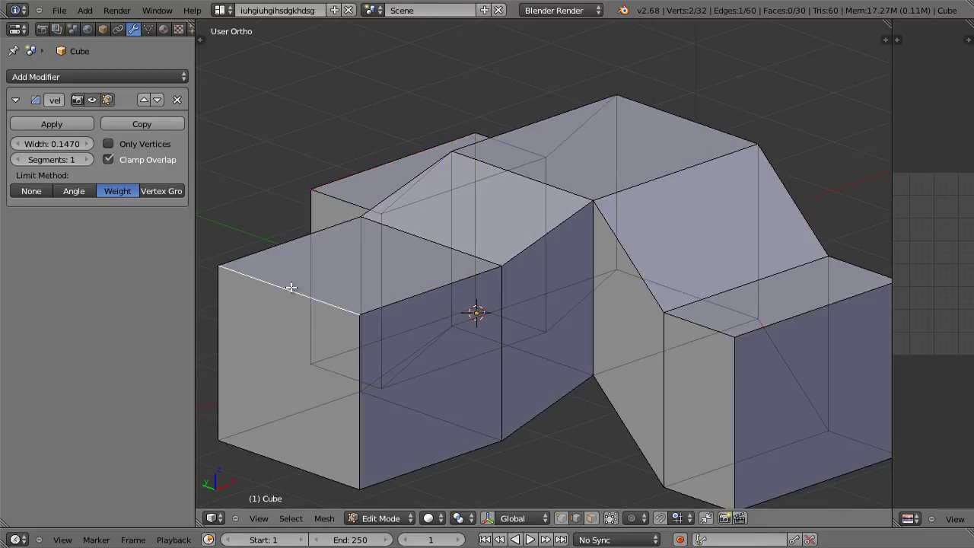
scroll(300, 276, up, 1)
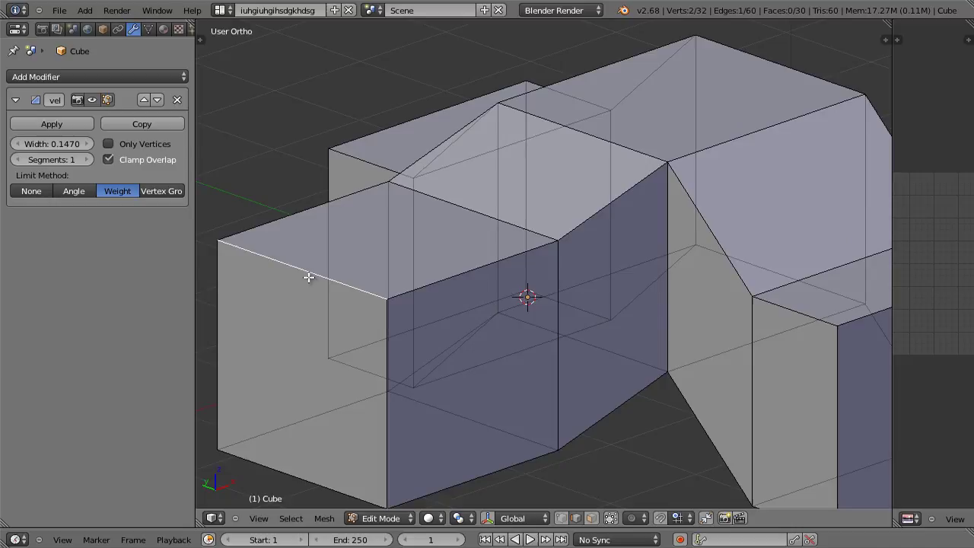
click(884, 40)
drag(884, 200, 887, 29)
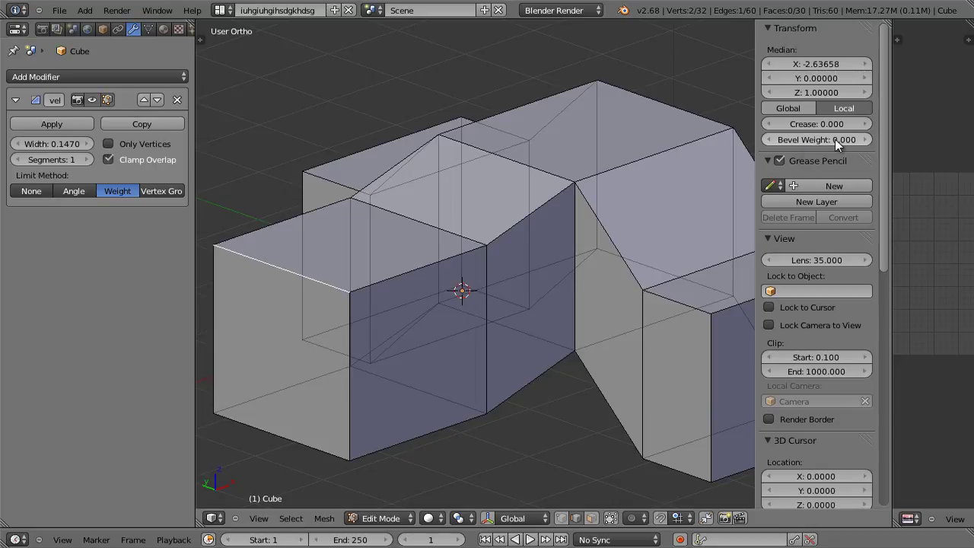
drag(803, 141, 890, 140)
drag(952, 139, 63, 138)
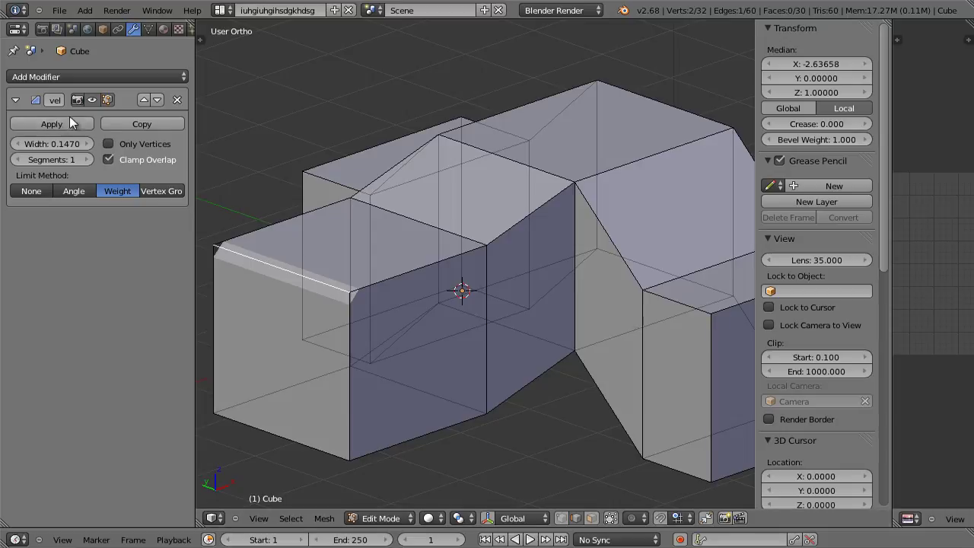
Select both vertical edges of the same end face and set their mean bevel weight to 0.5.
right_click(346, 409)
middle_drag(494, 220, 441, 270)
shift+middle_drag(341, 350, 428, 334)
shift+right_click(295, 305)
middle_drag(350, 304, 380, 294)
click(817, 140)
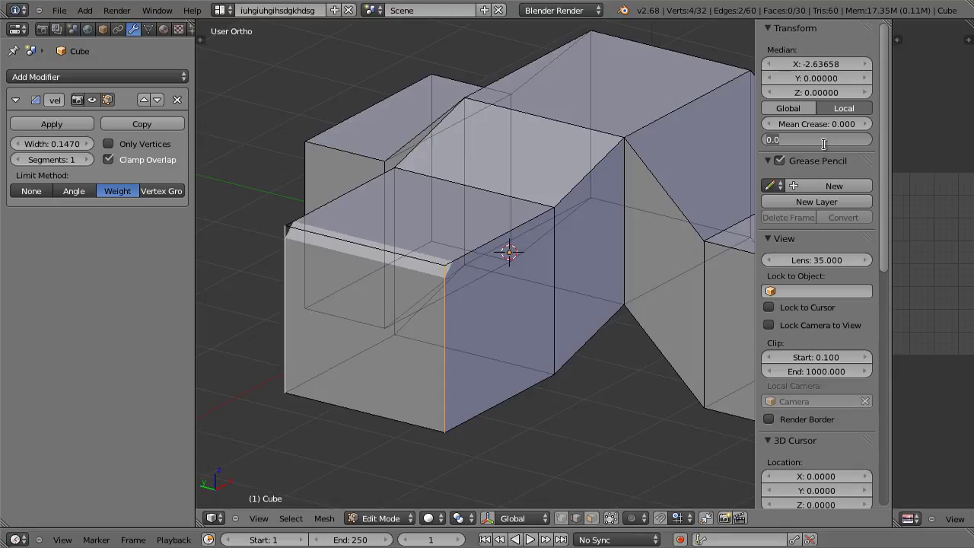
key(Return)
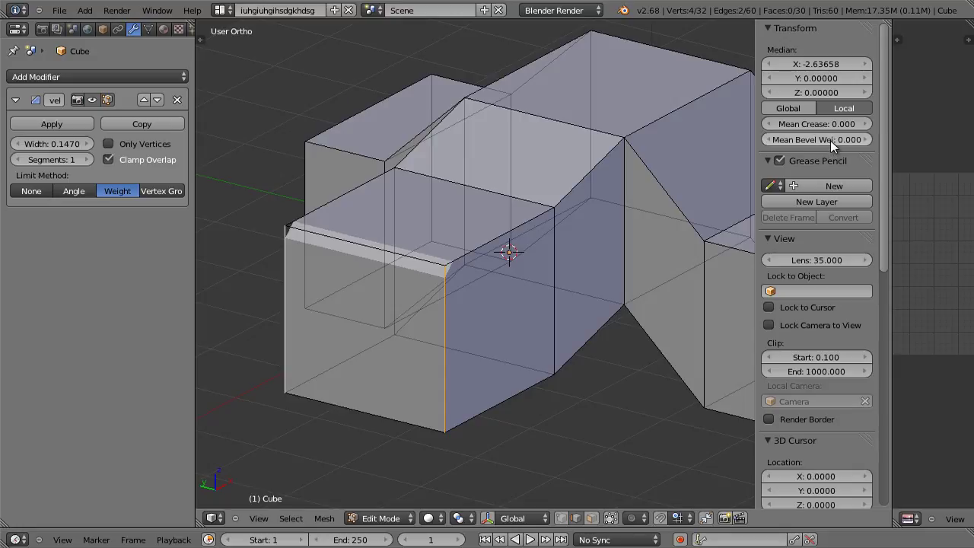
click(831, 140)
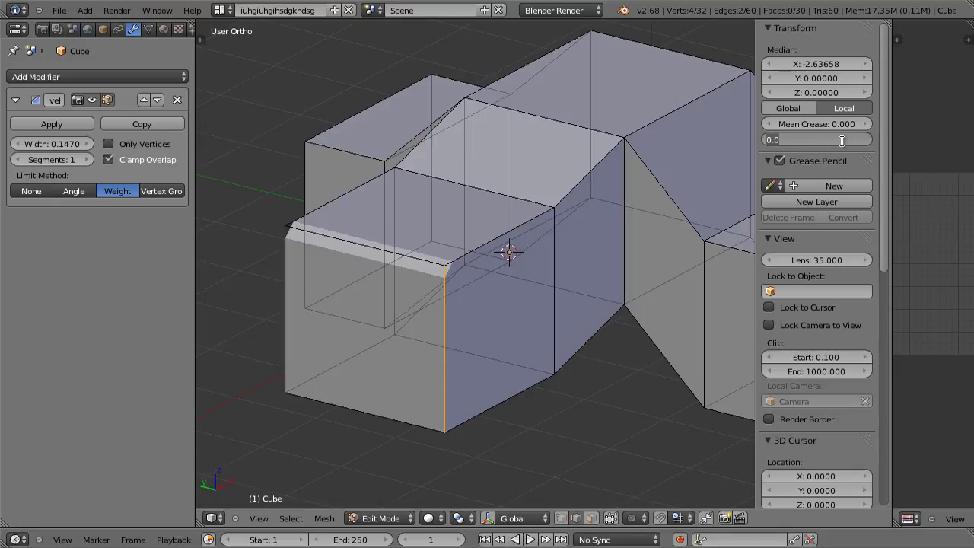
text(0.5)
key(Return)
Deselect everything, return to Object Mode and compare the widths of the top and vertical bevels around the block's corner.
key(a)
middle_drag(350, 264, 424, 200)
key(Tab)
scroll(411, 255, up, 1)
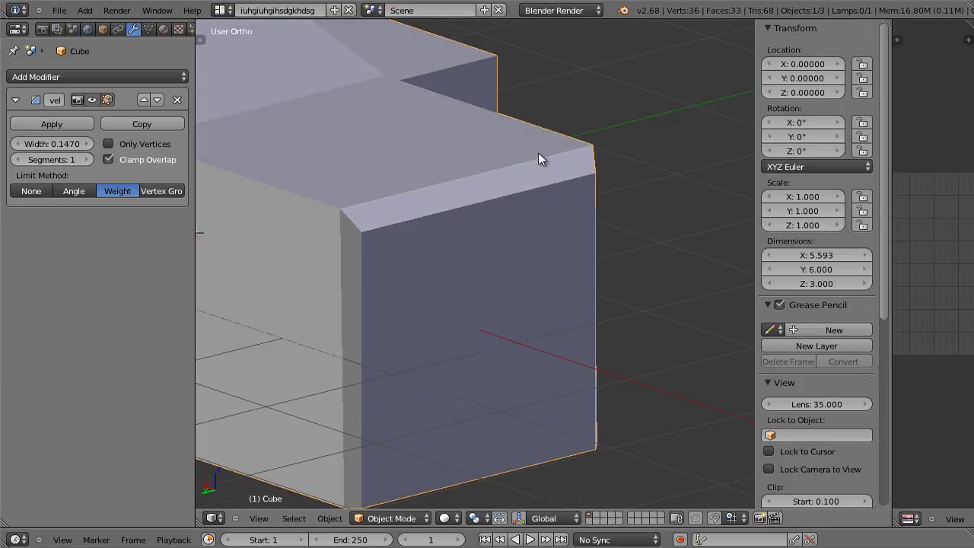
middle_drag(507, 172, 449, 193)
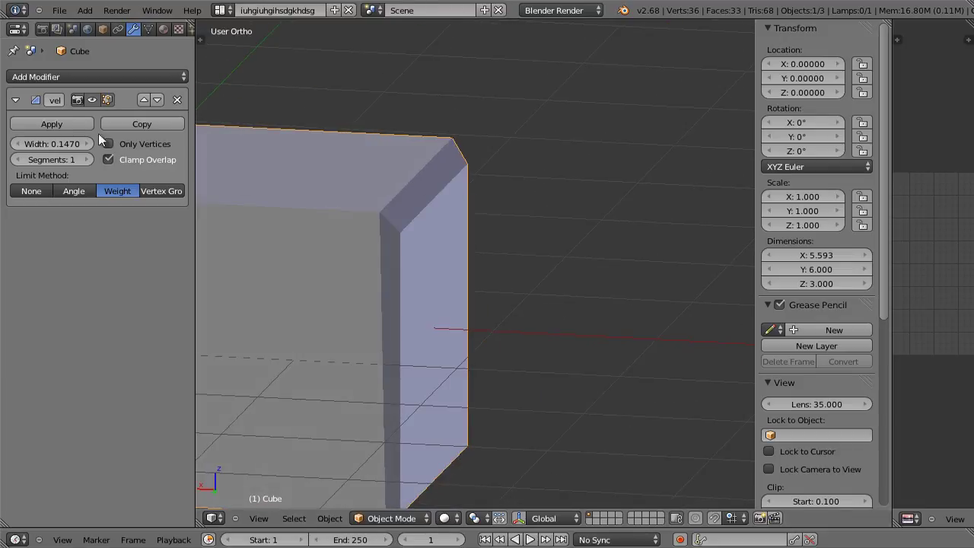
middle_drag(355, 243, 567, 290)
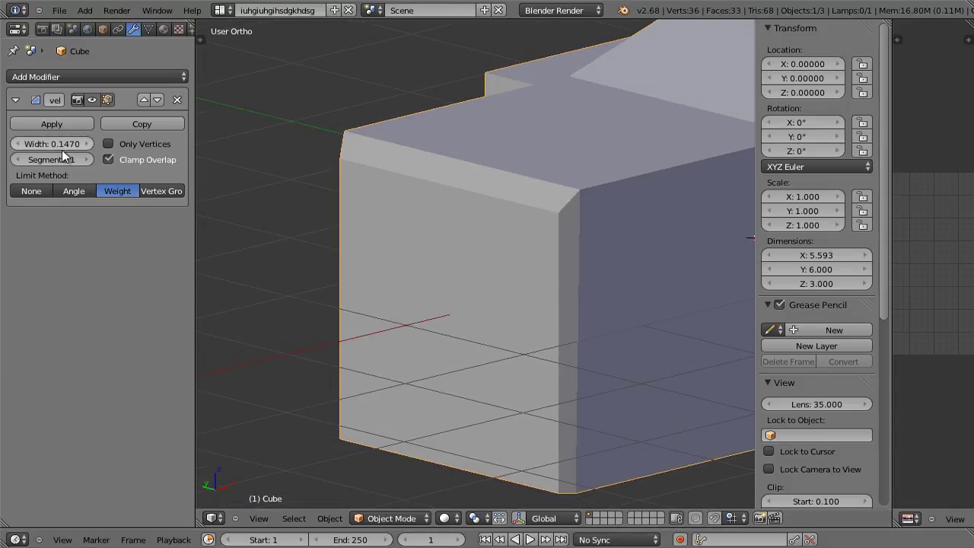
middle_drag(457, 265, 367, 239)
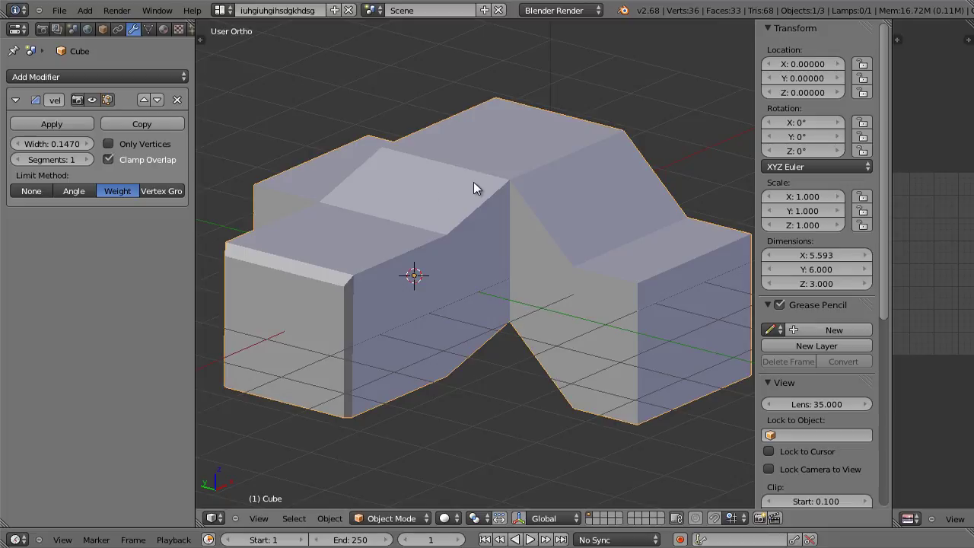
Raise the bevel weight of the right-hand block's top outer edge in Edit Mode and view the mesh in Object Mode.
key(Tab)
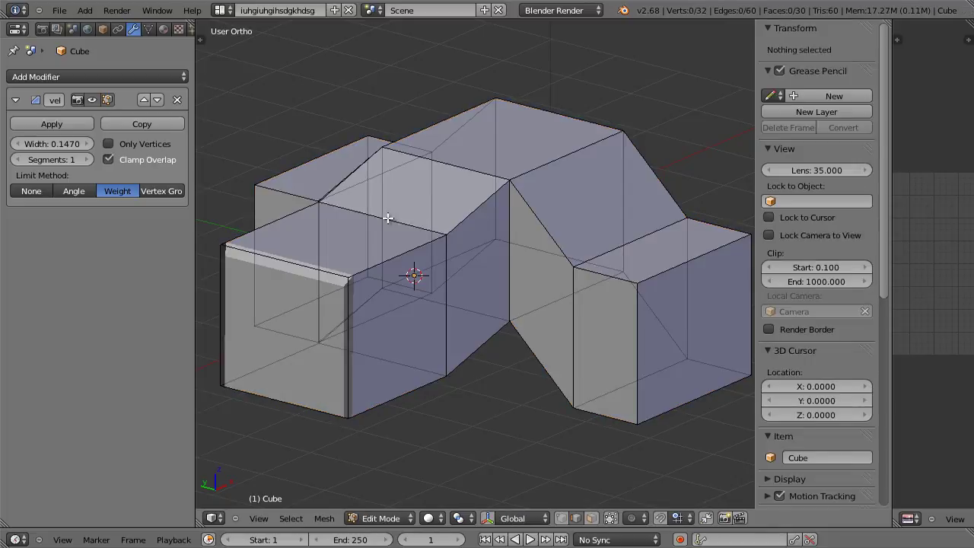
right_click(463, 161)
right_click(584, 120)
right_click(680, 265)
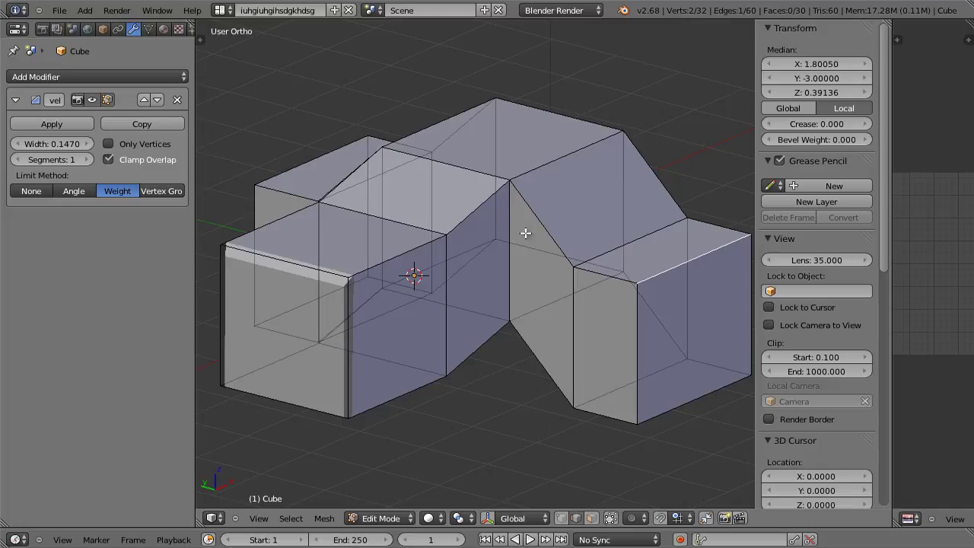
drag(819, 146, 968, 146)
shift+middle_drag(692, 246, 654, 228)
scroll(613, 257, up, 1)
key(Tab)
scroll(484, 264, down, 2)
shift+middle_drag(485, 219, 546, 243)
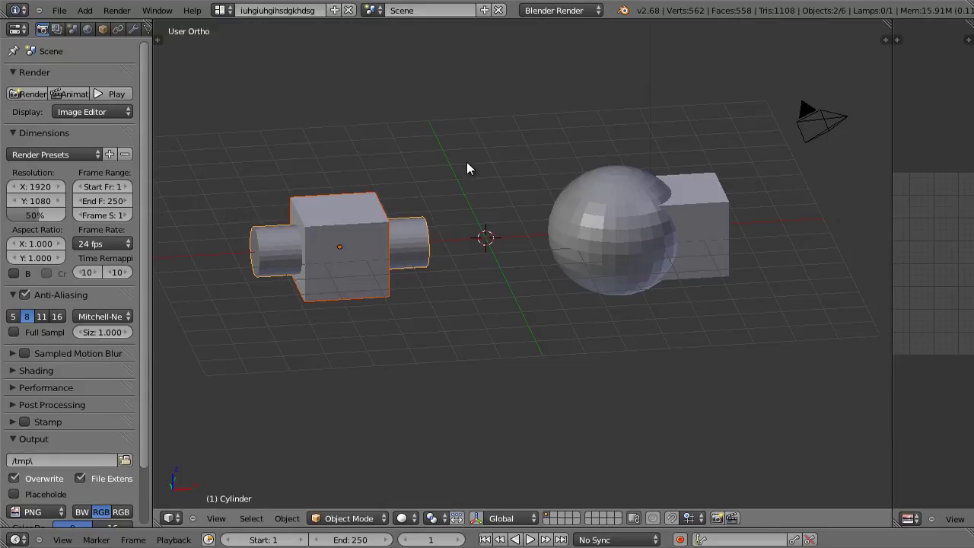
In the scene with the cylinder and sphere, reposition the left cube so the cylinder passes through it.
scroll(393, 214, up, 1)
shift+middle_drag(347, 221, 387, 222)
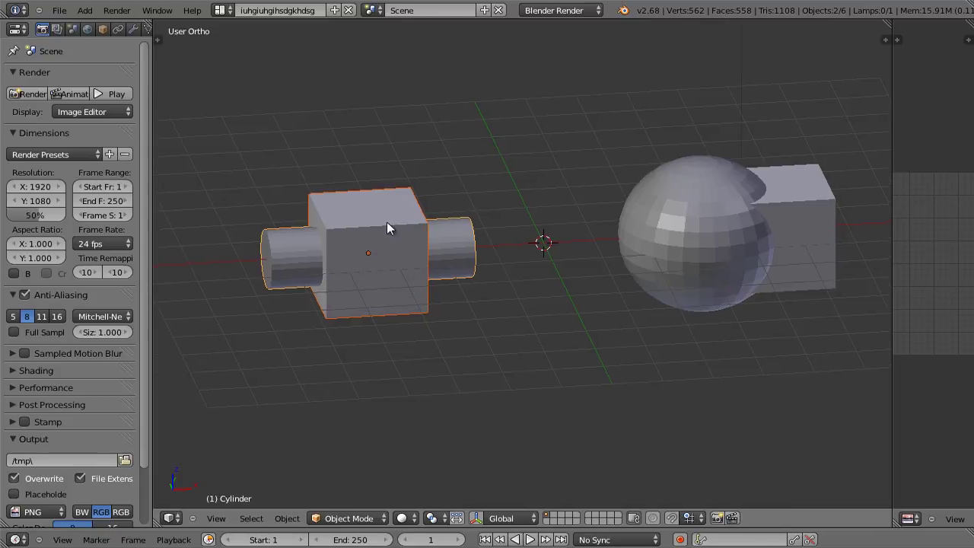
scroll(327, 214, up, 2)
right_click(319, 213)
middle_drag(320, 213, 479, 196)
right_drag(665, 220, 696, 249)
right_click(689, 243)
right_drag(545, 207, 518, 202)
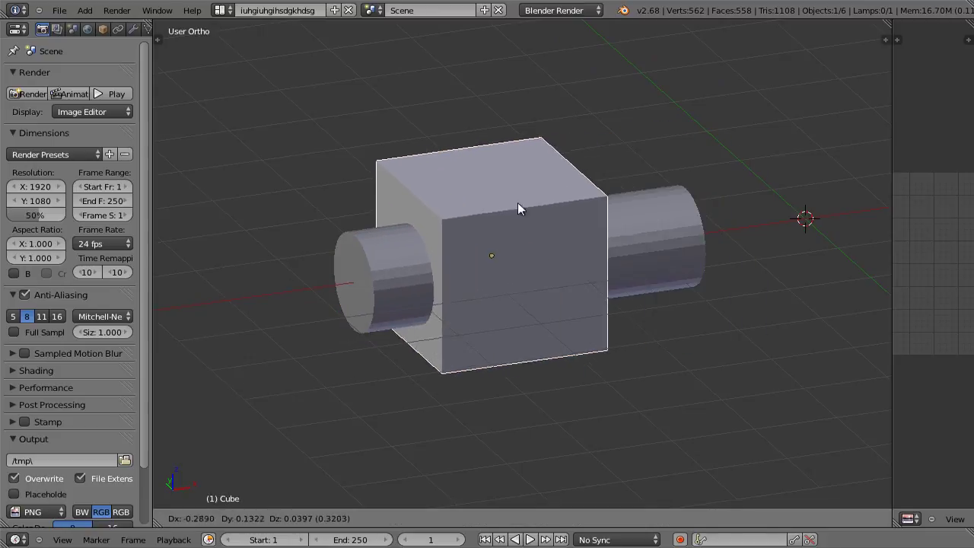
click(520, 205)
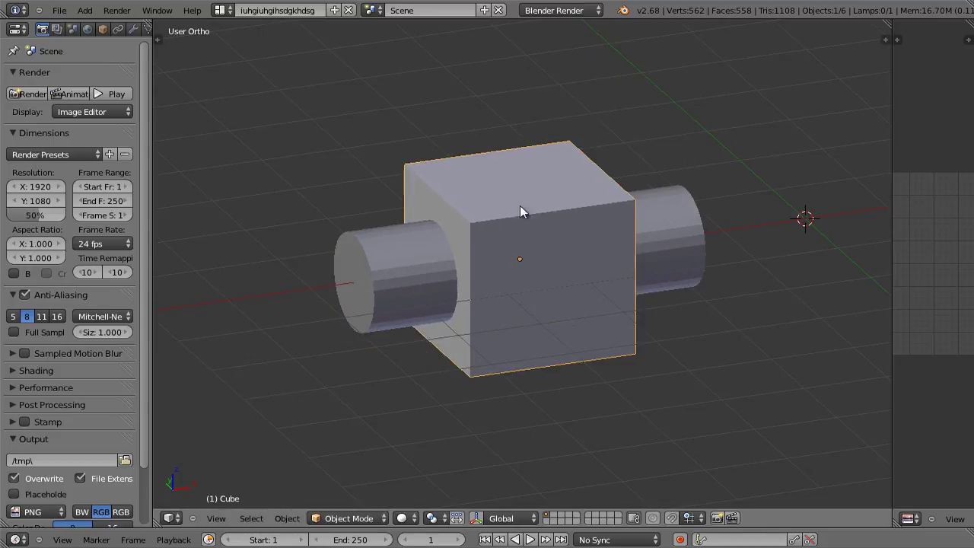
middle_drag(520, 206, 531, 191)
key(g)
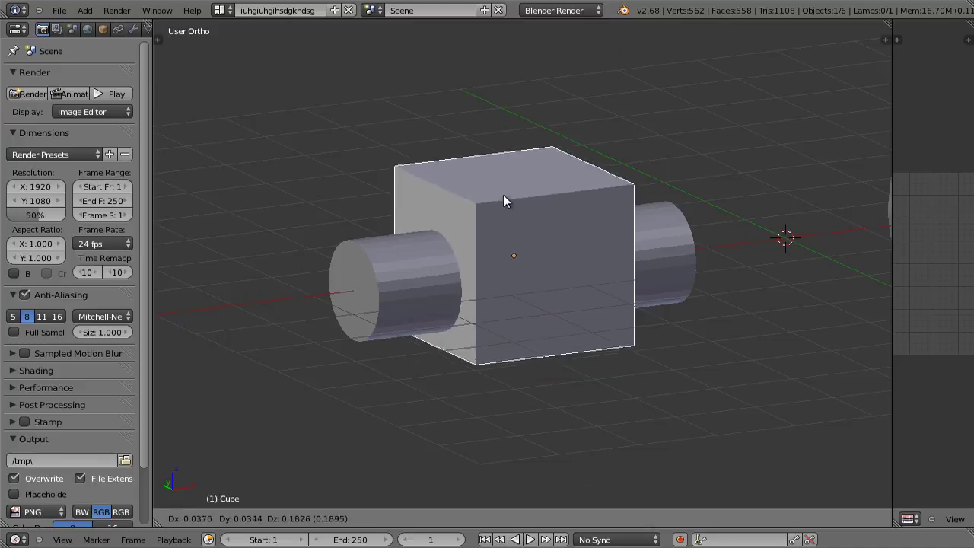
click(504, 225)
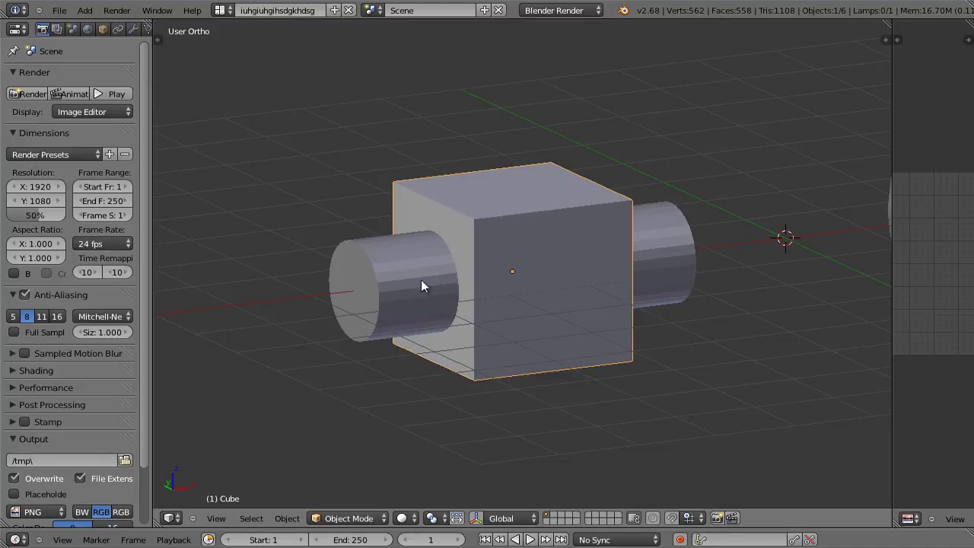
Add a Boolean modifier to the cube that the cylinder passes through.
right_click(661, 252)
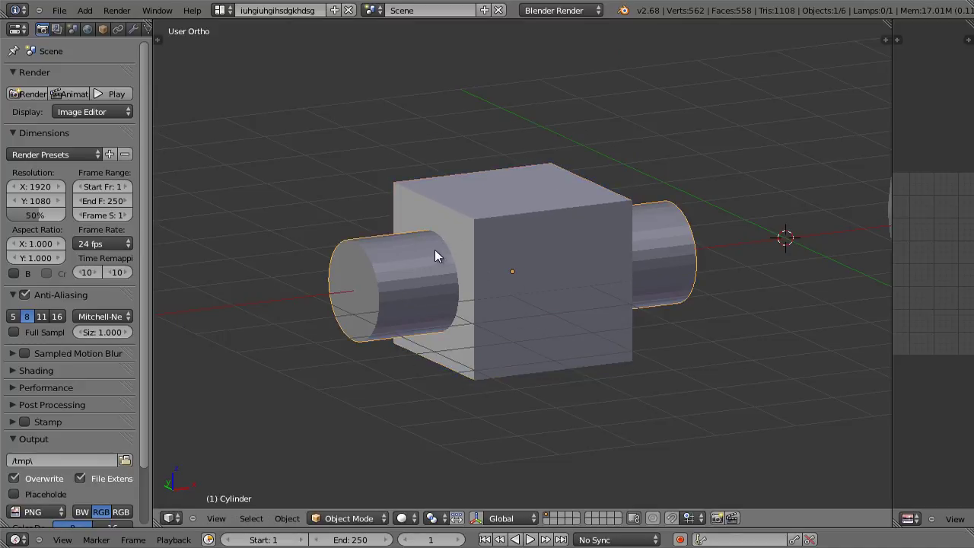
right_click(490, 214)
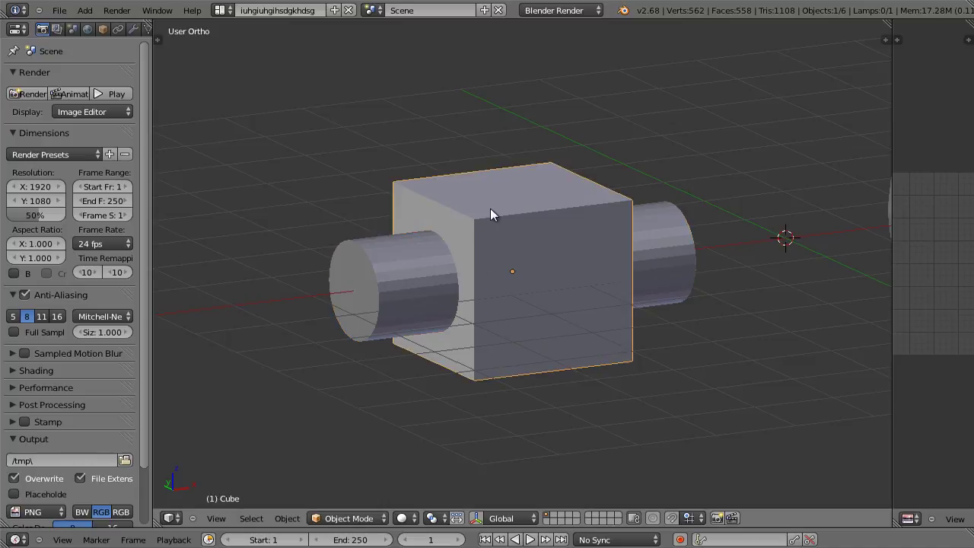
click(134, 29)
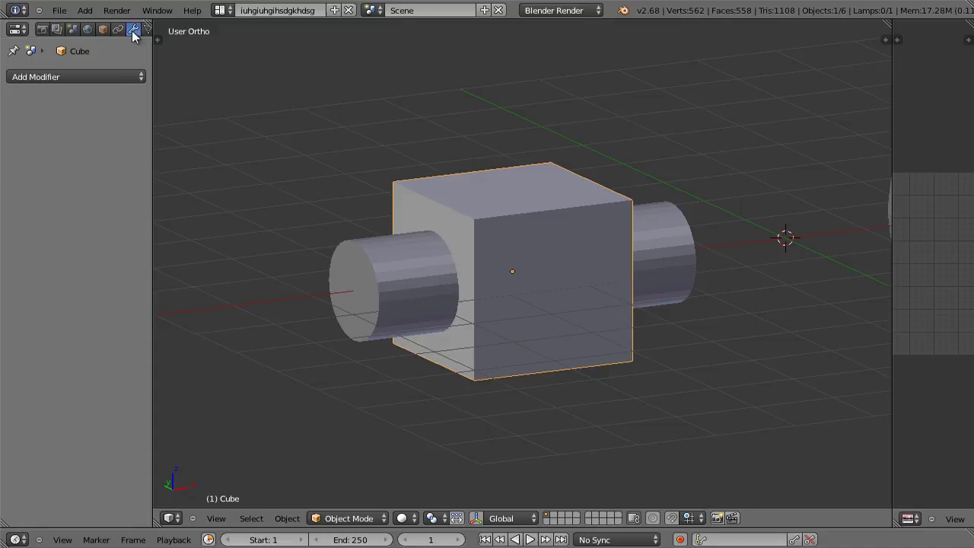
click(70, 76)
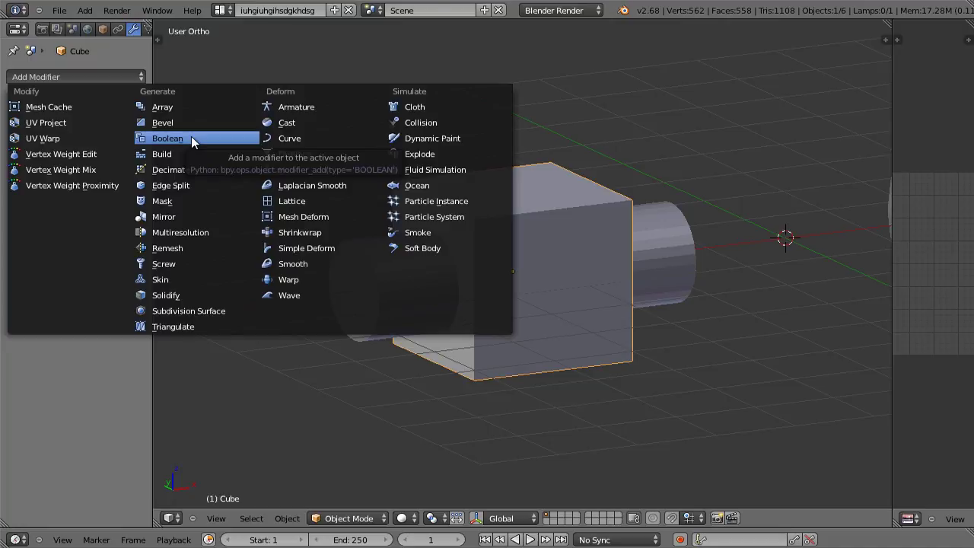
click(168, 138)
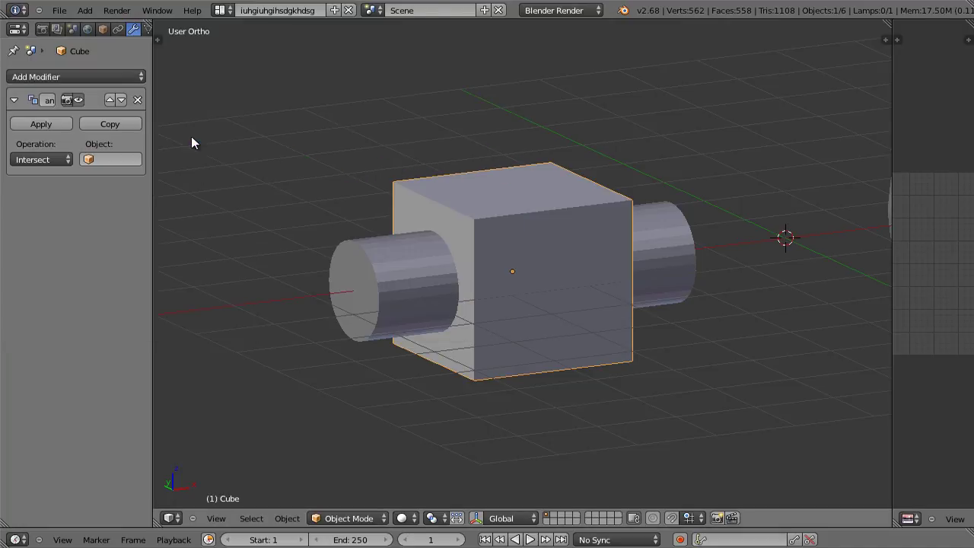
Set the Boolean operation to Difference with Cylinder as the cutting object.
click(56, 156)
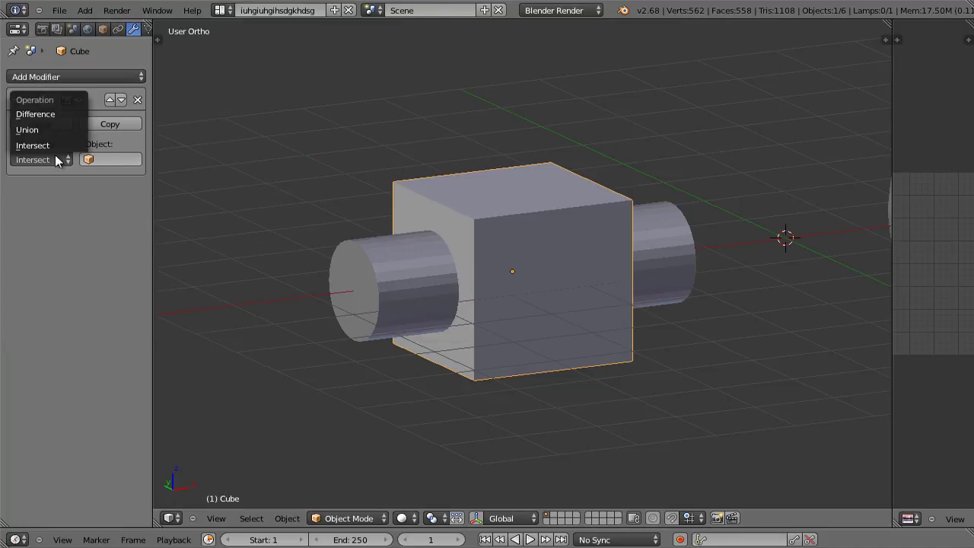
click(54, 116)
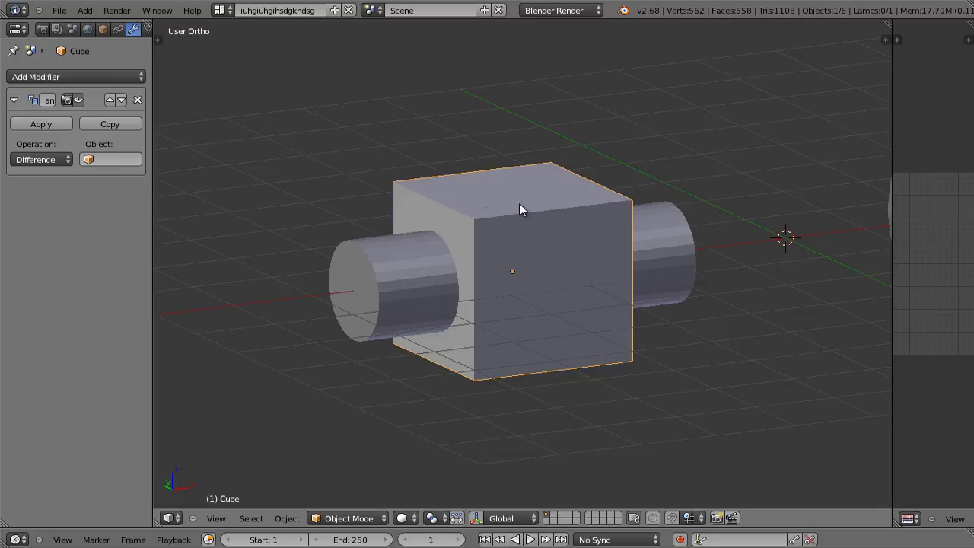
click(115, 158)
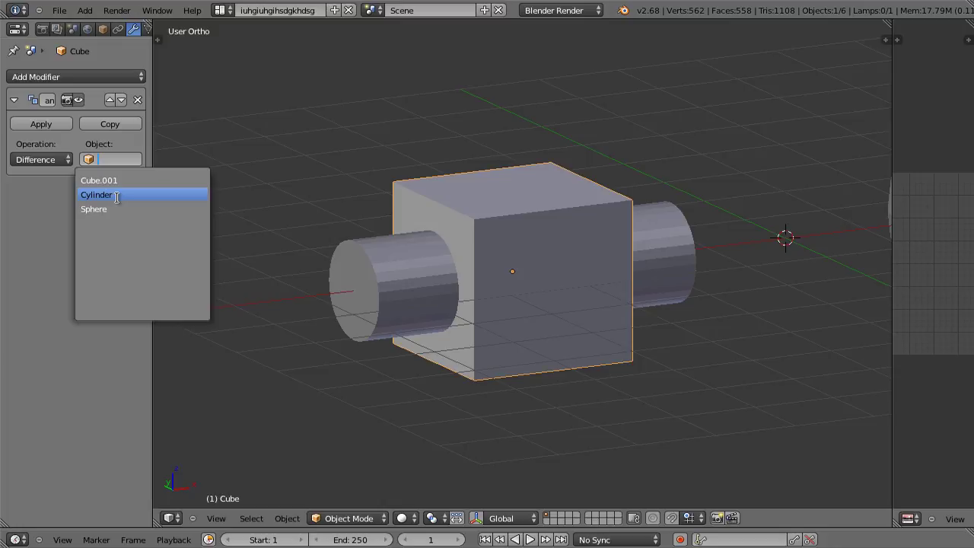
click(116, 196)
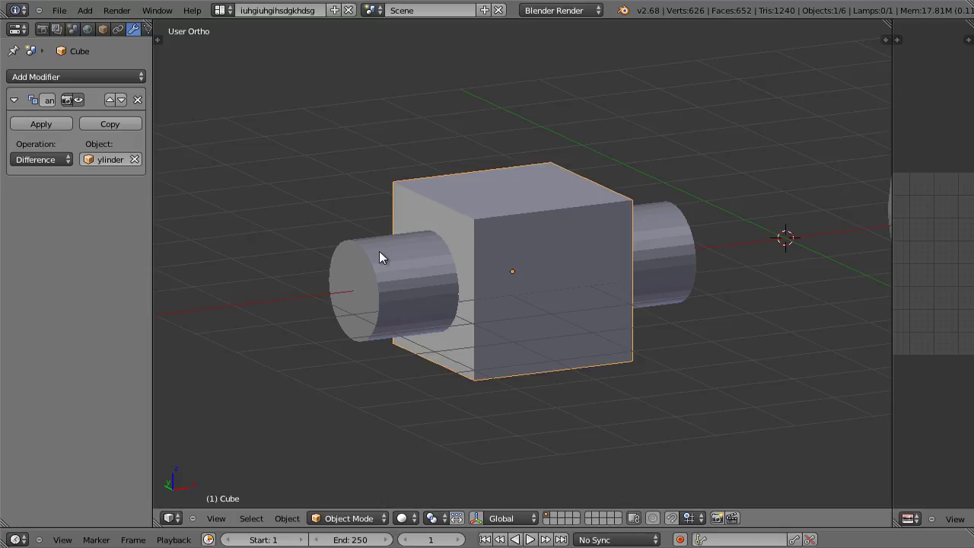
Examine the cube's cut geometry in wireframe display and return to solid shading.
key(z)
mouse_move(464, 233)
middle_down()
mouse_move(526, 239)
mouse_move(494, 216)
mouse_move(485, 233)
mouse_move(494, 240)
middle_up()
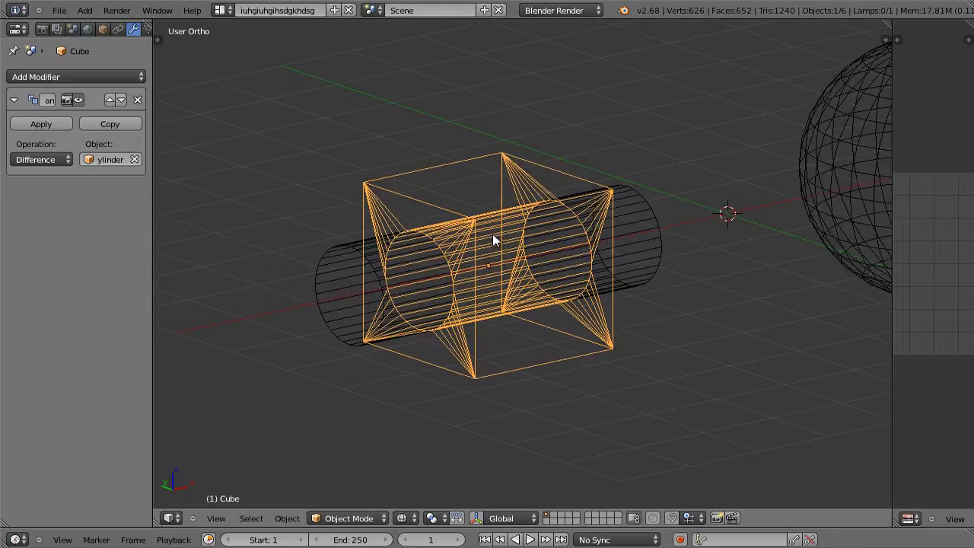
key(z)
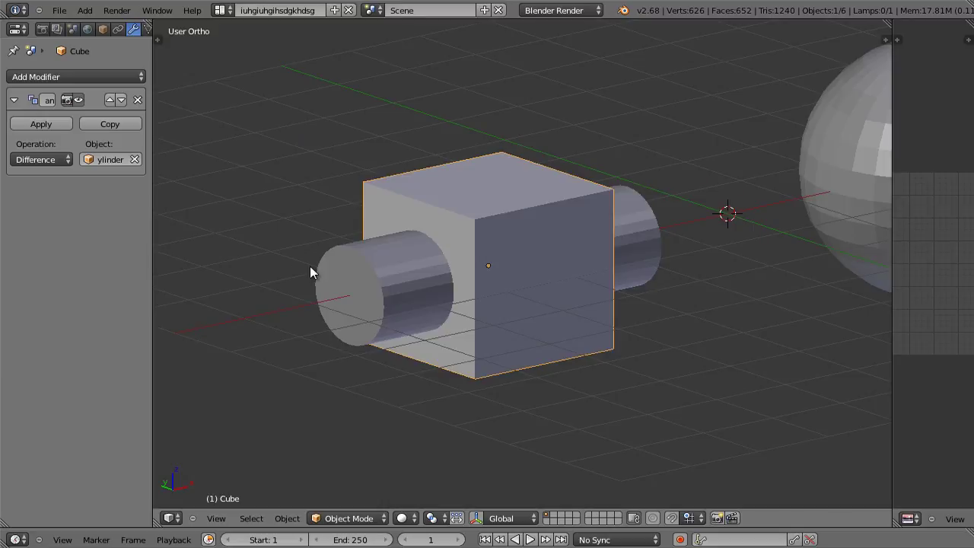
Hide the cylinder to inspect the hole through the cube, and unhide it again.
right_click(319, 272)
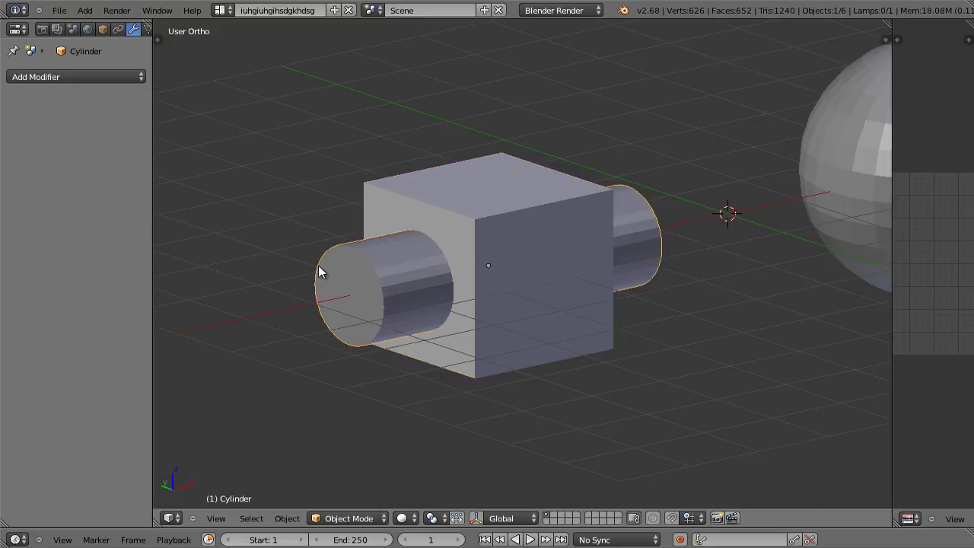
key(h)
middle_drag(457, 246, 489, 235)
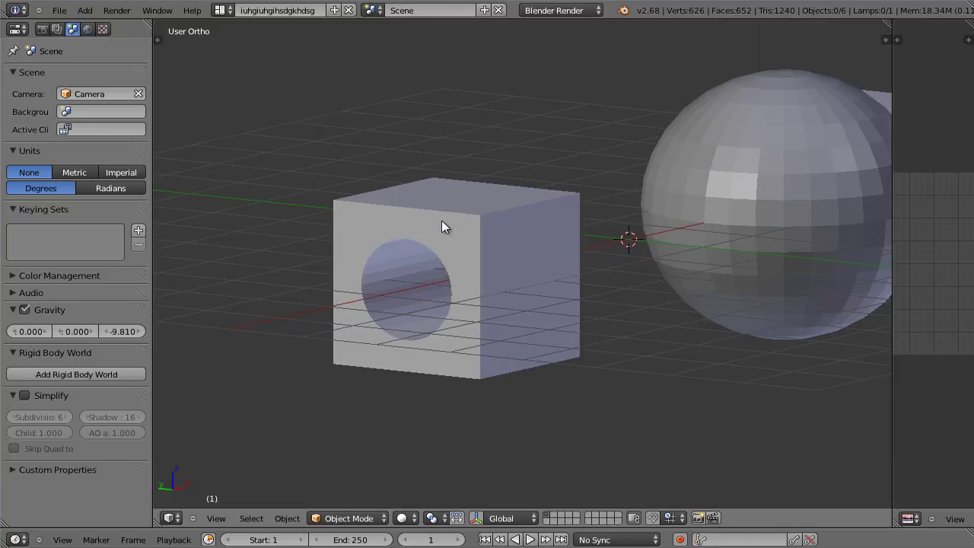
key(alt+h)
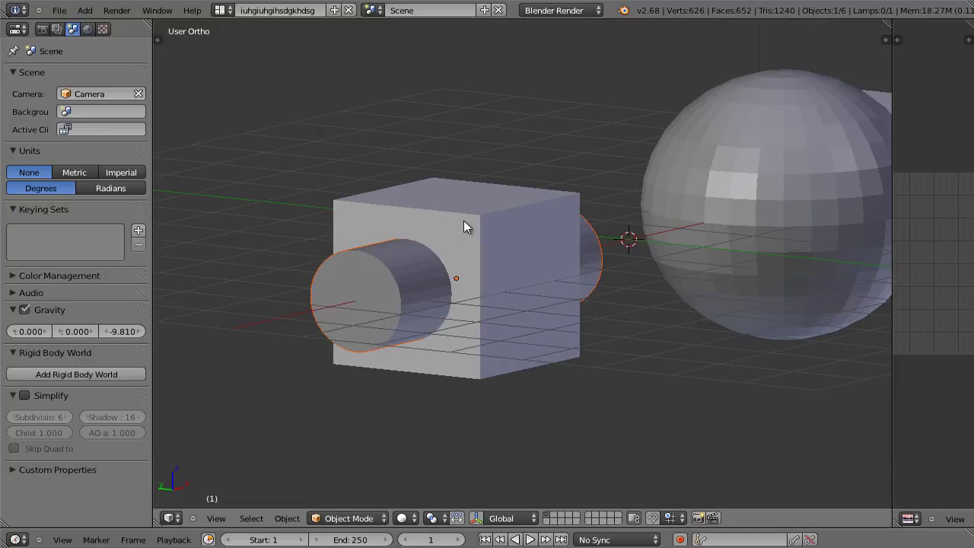
Move the cube to several positions around the cylinder in wireframe display to watch the Boolean cut update.
key(z)
right_click(419, 229)
middle_drag(420, 228, 455, 245)
key(g)
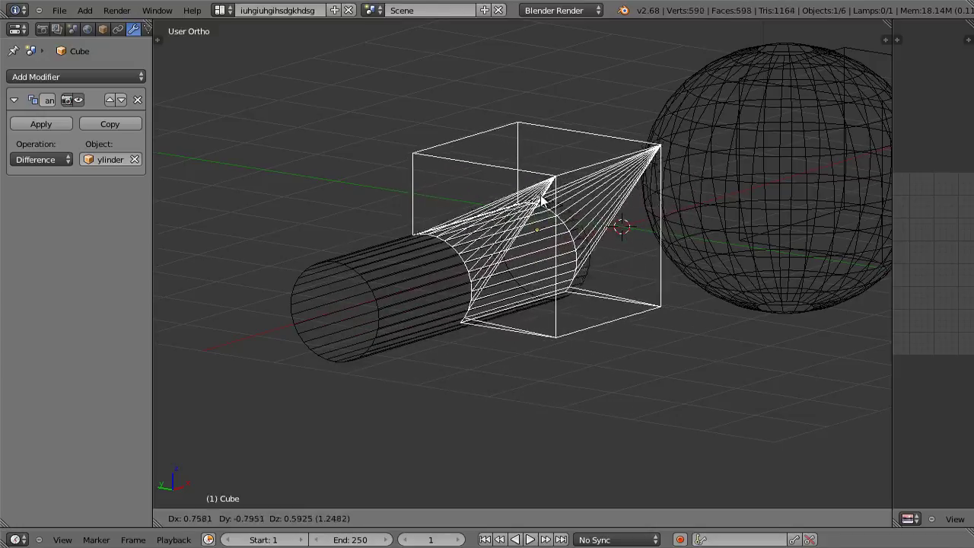
click(470, 225)
middle_drag(469, 226, 521, 226)
key(g)
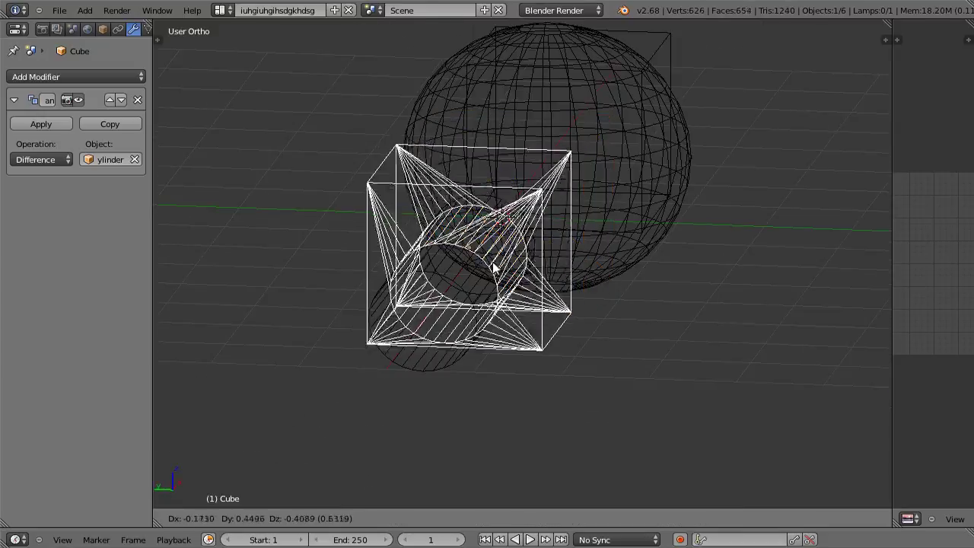
click(426, 338)
middle_drag(426, 338, 380, 307)
key(g)
click(439, 325)
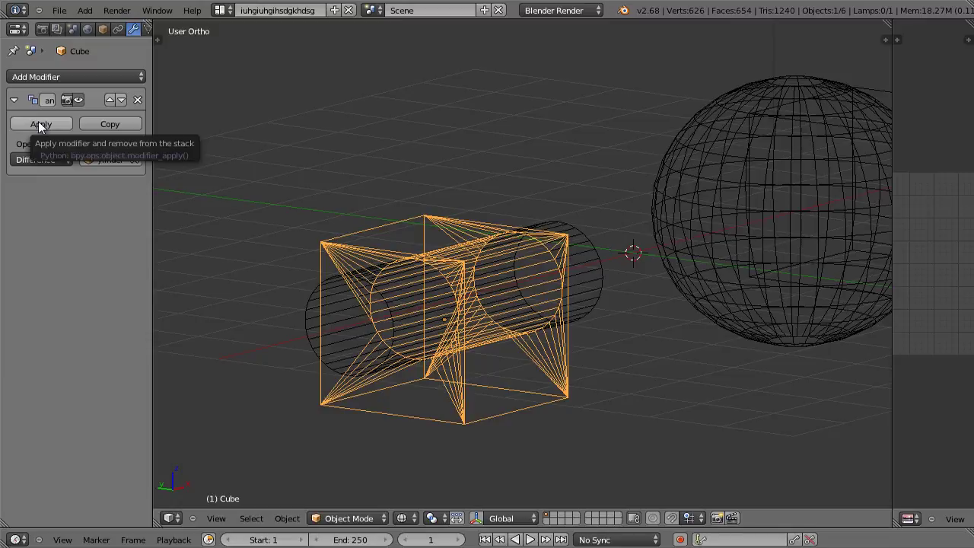
Apply the cube's Difference Boolean modifier and delete the cylinder.
click(39, 124)
right_click(319, 302)
key(x)
click(391, 288)
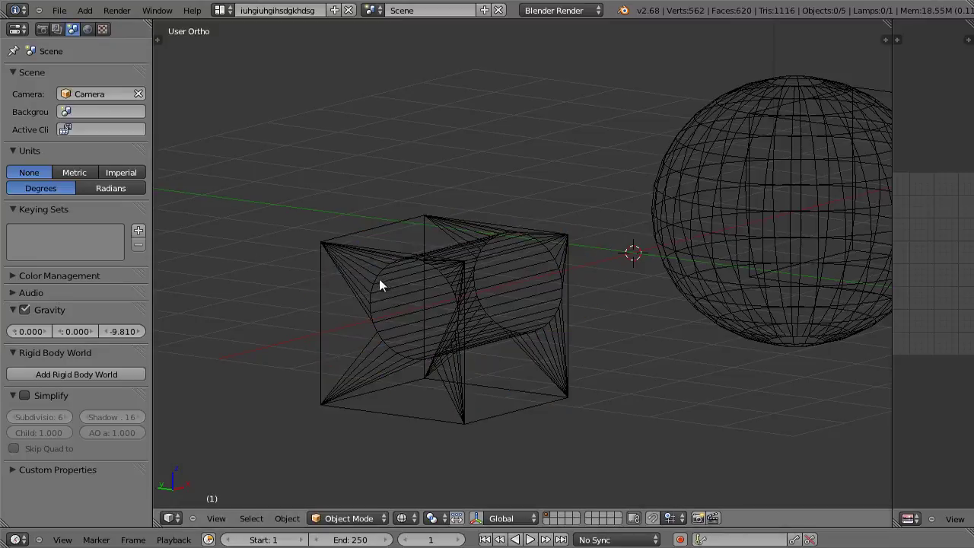
Inspect the cube's cut hole in solid shading, including its mesh in Edit Mode.
right_click(379, 285)
key(z)
mouse_move(426, 265)
middle_down()
mouse_move(459, 246)
mouse_move(552, 258)
mouse_move(456, 259)
mouse_move(398, 239)
mouse_move(412, 306)
mouse_move(446, 277)
mouse_move(555, 276)
mouse_move(450, 307)
mouse_move(411, 302)
mouse_move(403, 281)
mouse_move(383, 289)
middle_up()
key(Tab)
scroll(536, 283, up, 4)
scroll(448, 307, down, 3)
scroll(411, 302, down, 4)
key(Tab)
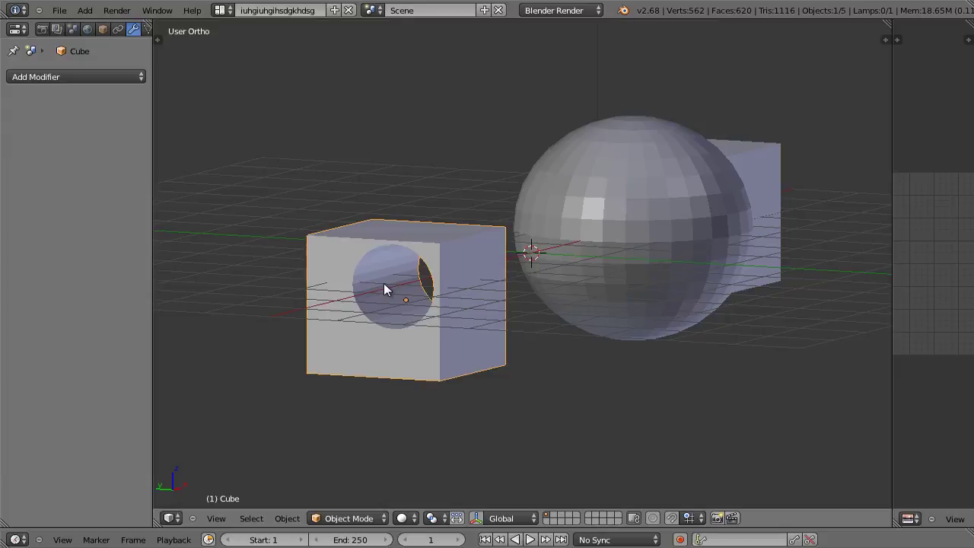
Undo the cylinder deletion, the applied modifier, the cube moves and the Difference settings, back to the Intersect Boolean without a target object.
key(ctrl+z)
key(ctrl+z)
key(ctrl+z)
key(ctrl+z)
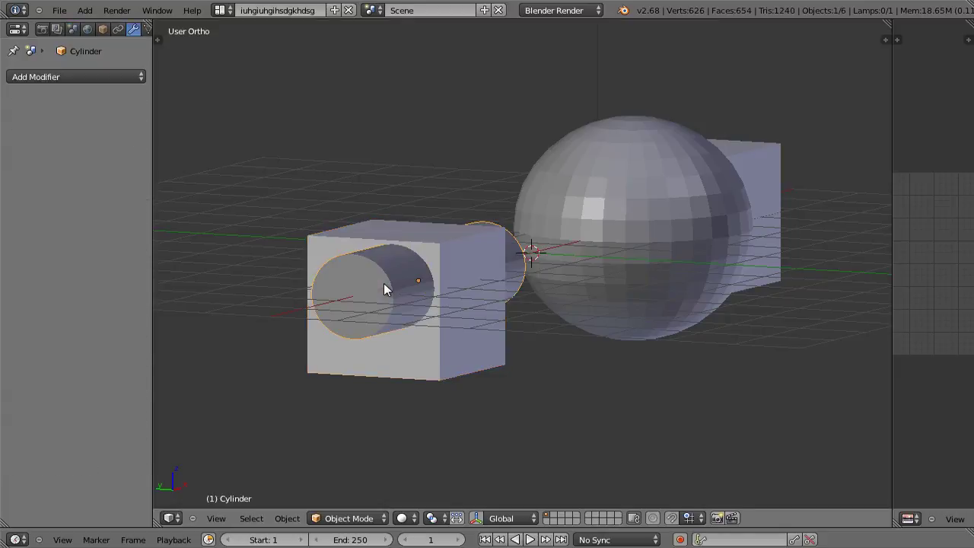
key(ctrl+z)
key(ctrl+z)
key(ctrl+z)
key(ctrl+z)
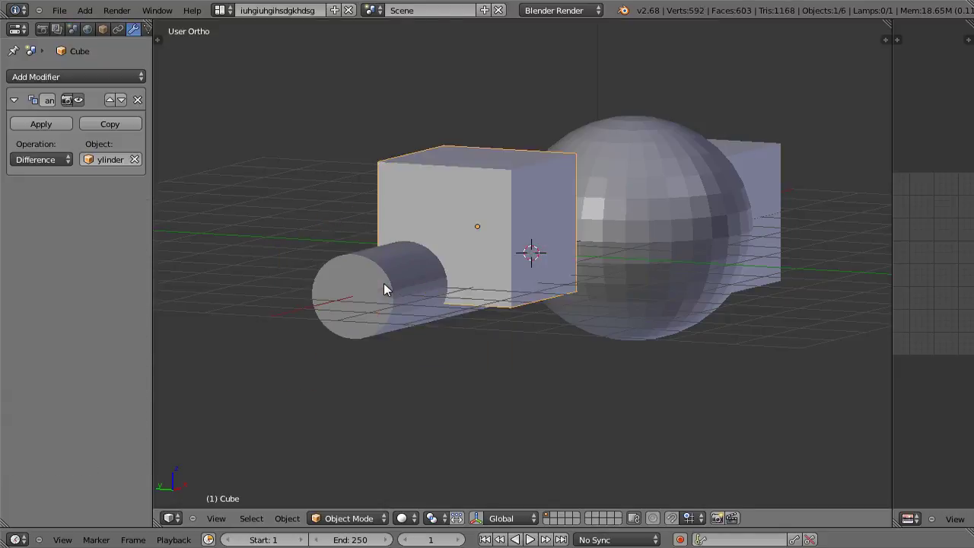
key(z)
middle_drag(384, 284, 407, 267)
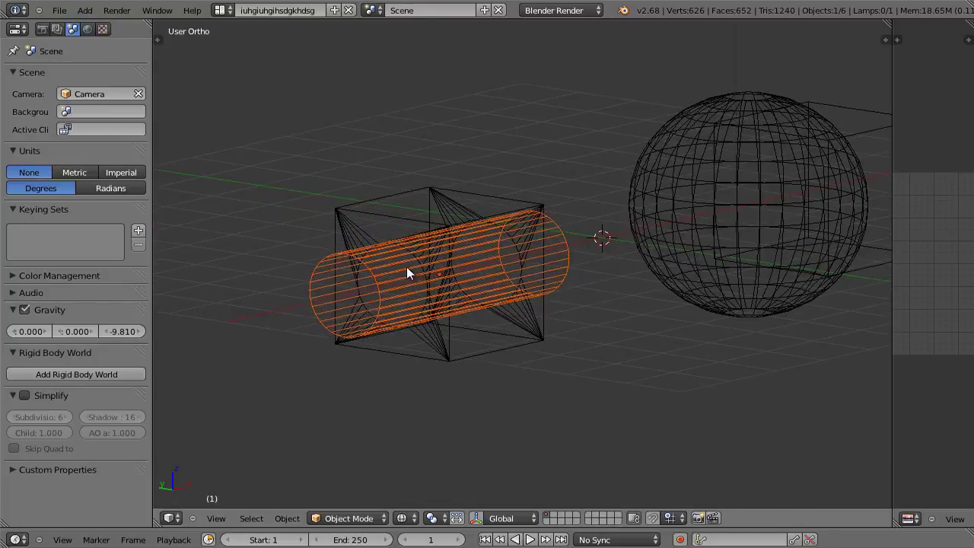
right_click(407, 266)
key(ctrl+z)
key(ctrl+z)
key(ctrl+z)
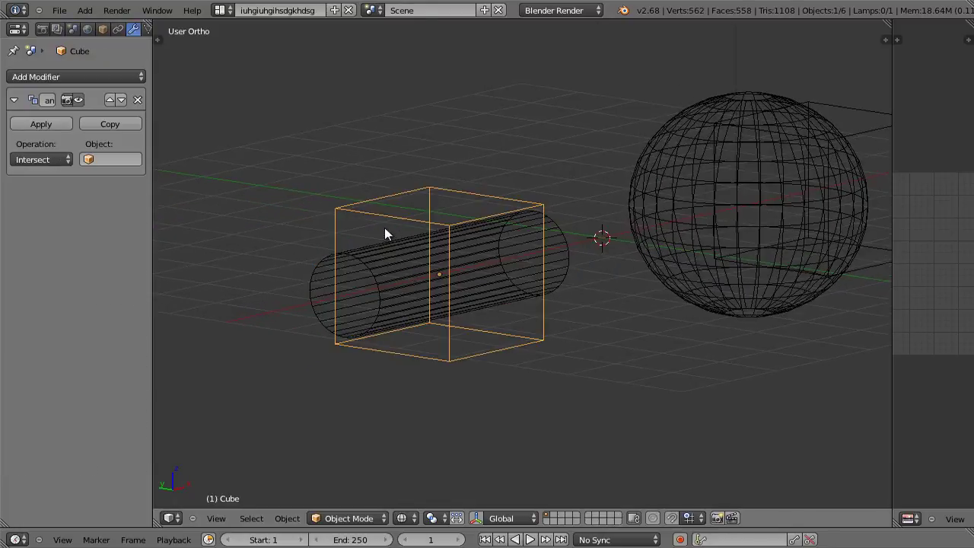
Return to solid shading and try moving the cylinder relative to the cube.
mouse_move(384, 199)
middle_down()
mouse_move(371, 234)
mouse_move(341, 269)
middle_up()
key(z)
right_click(340, 276)
key(g)
drag(294, 352, 341, 311)
click(293, 304)
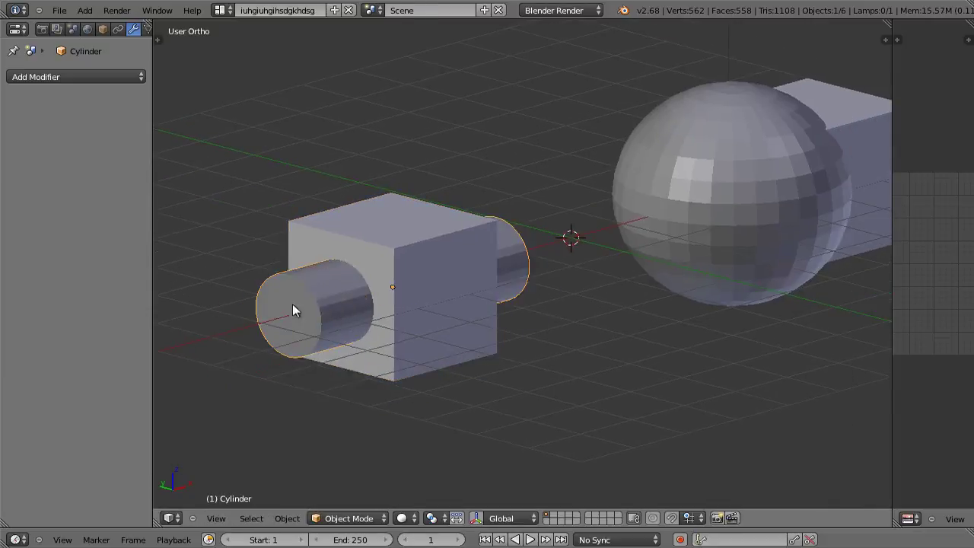
middle_drag(293, 303, 285, 304)
Set the cube's Boolean operation to Union with Cylinder as the target object.
right_click(358, 228)
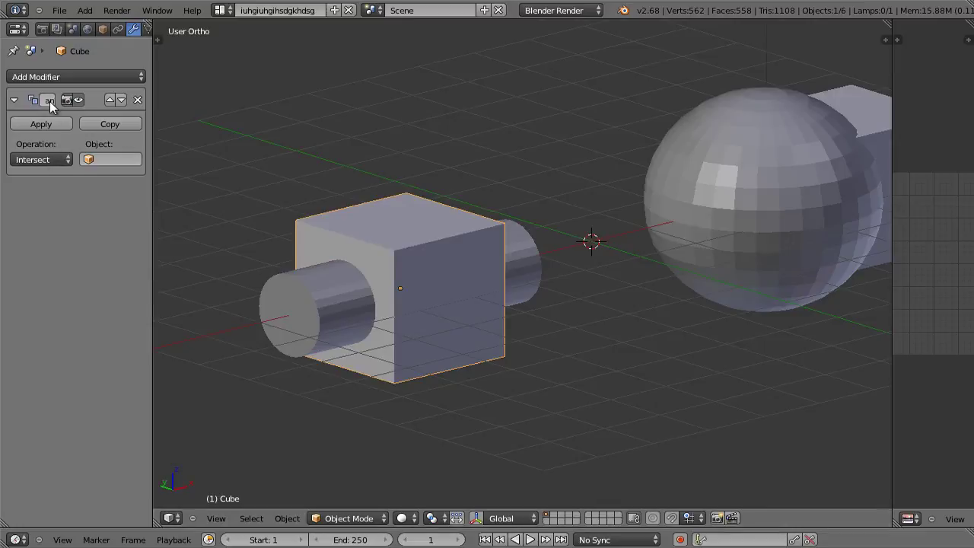
click(49, 159)
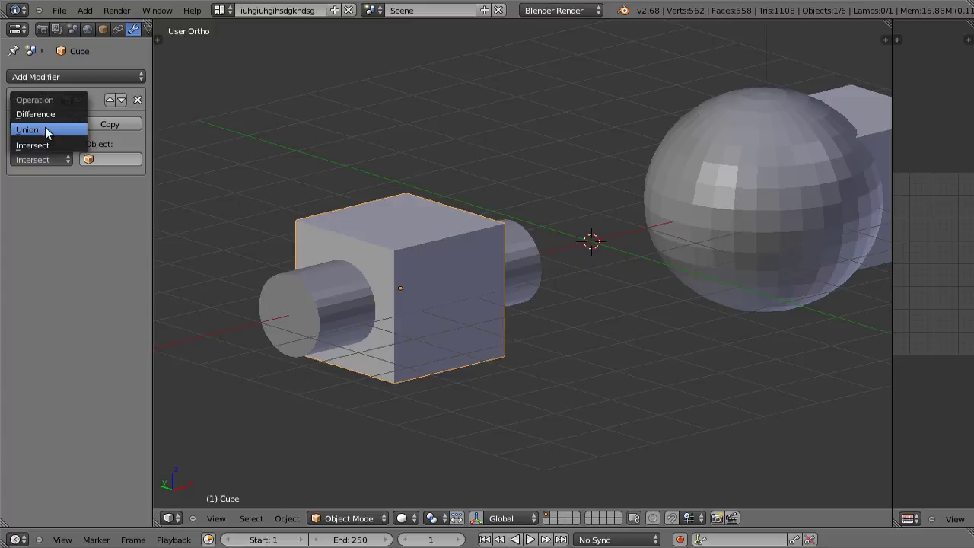
click(45, 127)
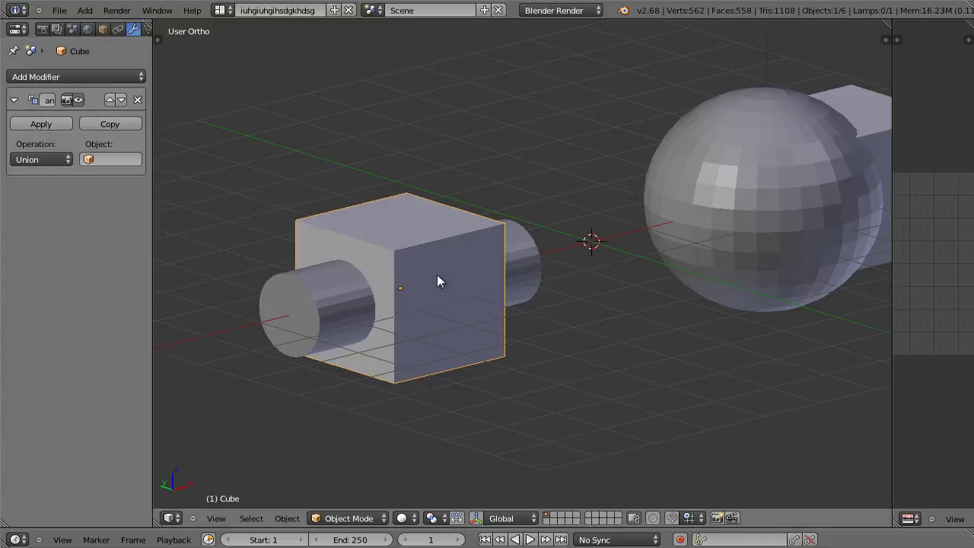
click(110, 159)
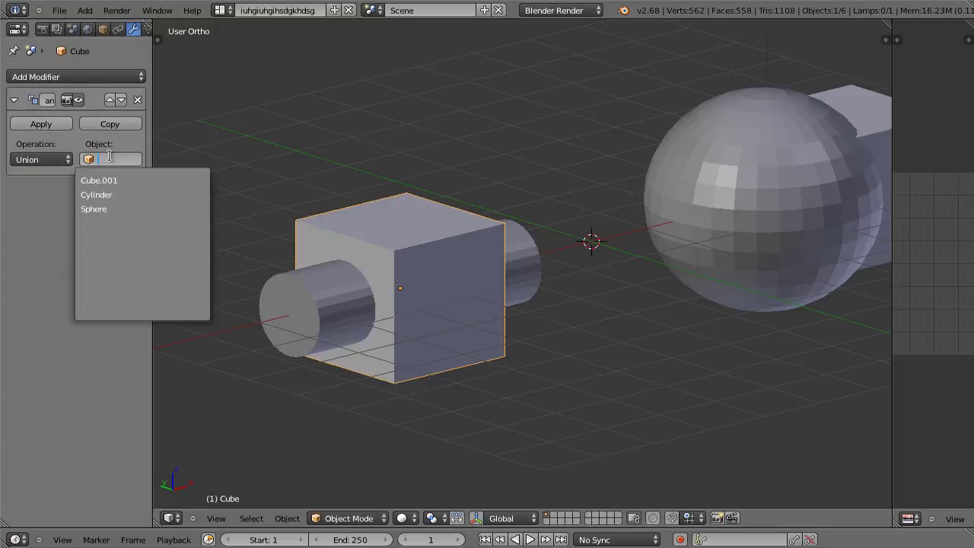
click(112, 194)
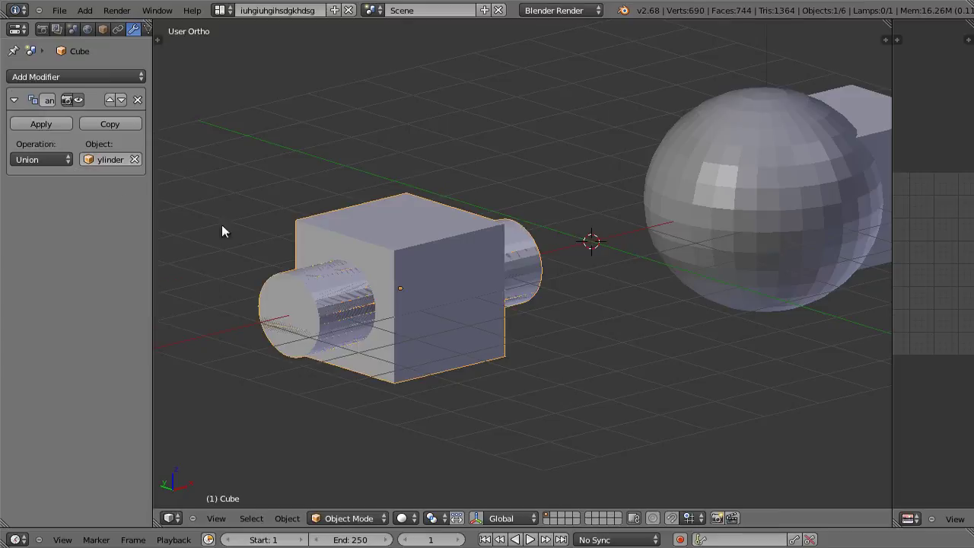
Examine the union of the cube and cylinder up close in wireframe display.
key(z)
scroll(374, 262, up, 4)
middle_drag(396, 259, 403, 239)
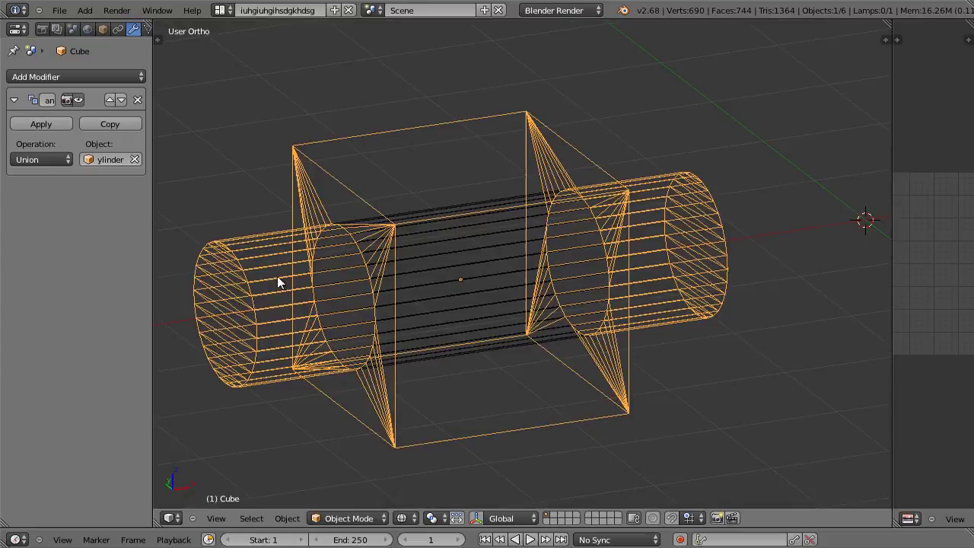
middle_drag(279, 283, 287, 274)
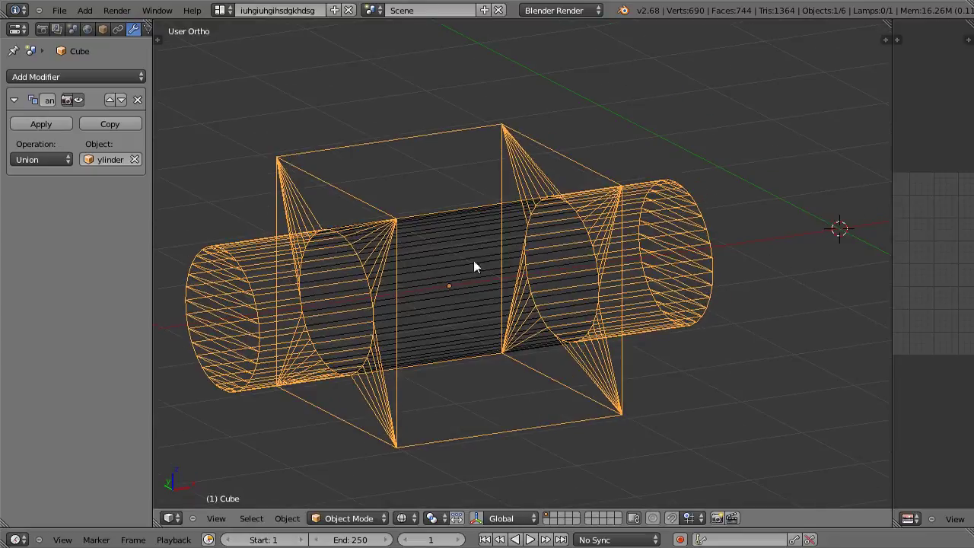
Hide the original cylinder and inspect the cube's union geometry in both wireframe and solid display.
middle_drag(474, 261, 295, 184)
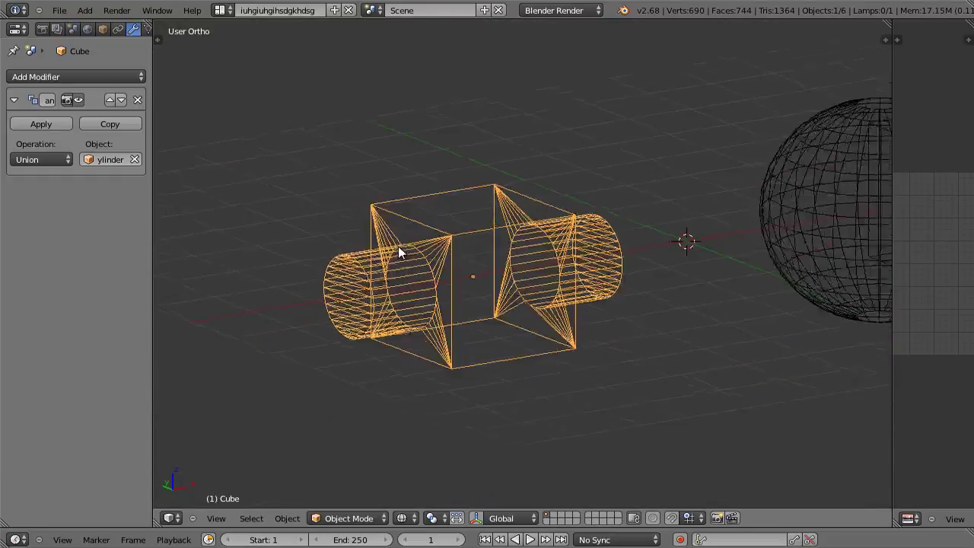
scroll(398, 246, up, 3)
middle_drag(431, 245, 408, 254)
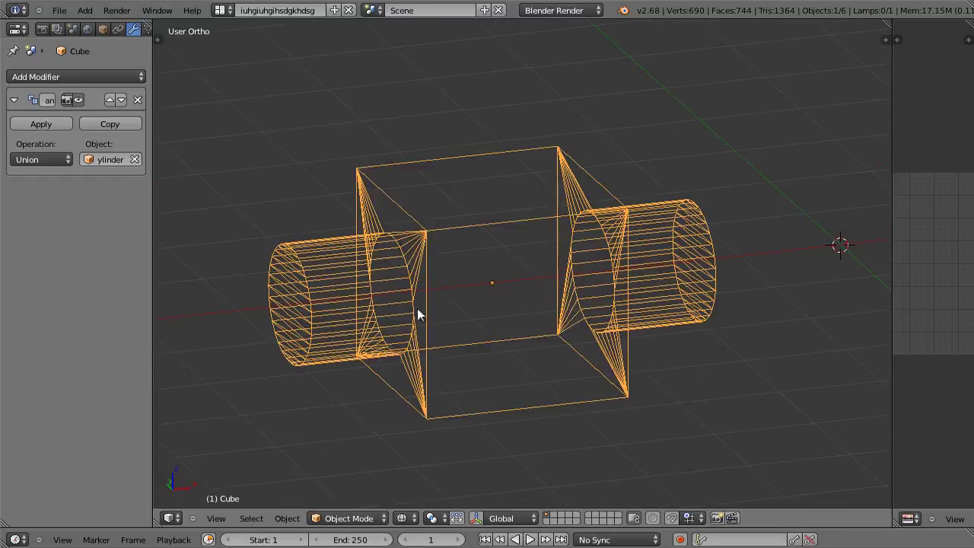
key(z)
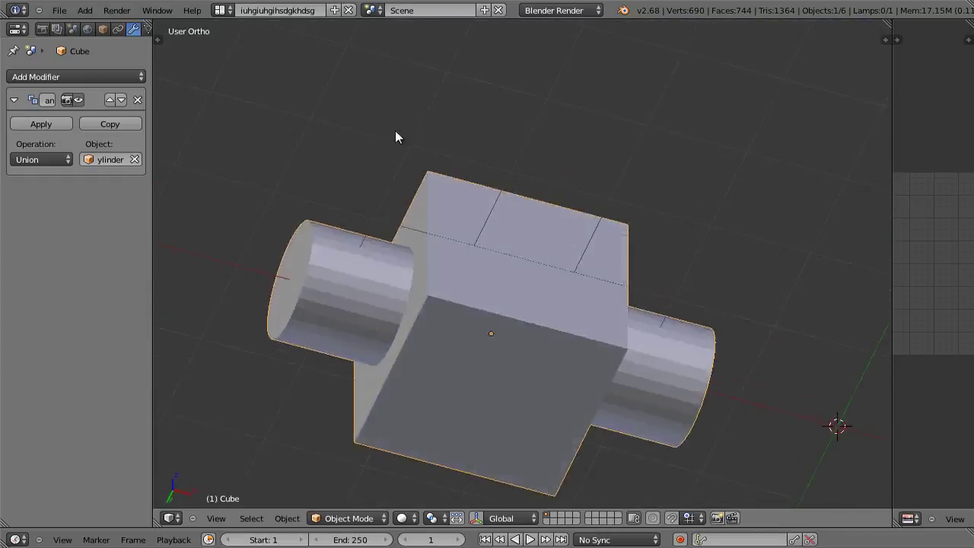
middle_drag(395, 137, 492, 211)
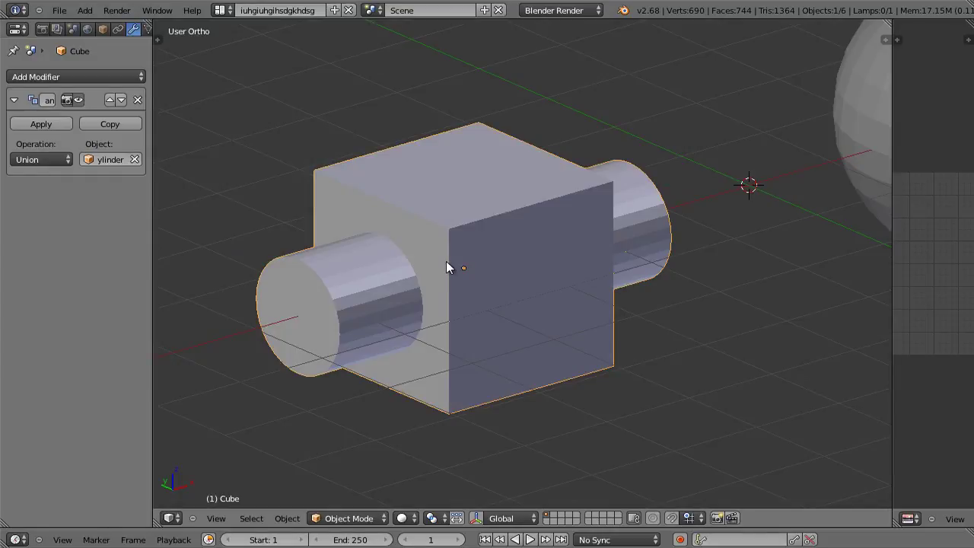
key(z)
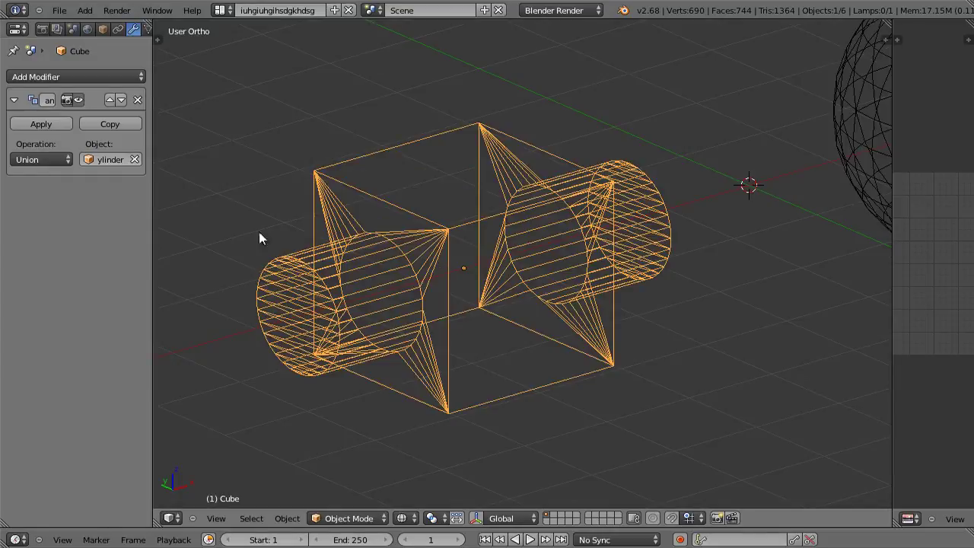
Apply the Union Boolean modifier, inspect the joined mesh in Edit Mode, and return to Object Mode in wireframe display.
click(62, 125)
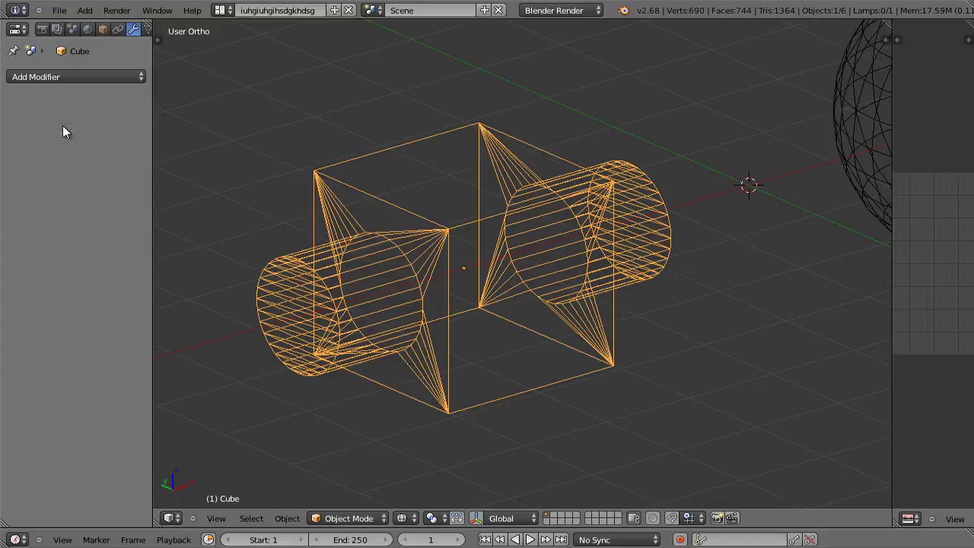
key(Tab)
key(z)
middle_drag(381, 230, 479, 235)
scroll(388, 242, up, 2)
middle_drag(304, 225, 535, 207)
scroll(535, 204, up, 2)
middle_drag(533, 201, 359, 173)
scroll(560, 200, down, 3)
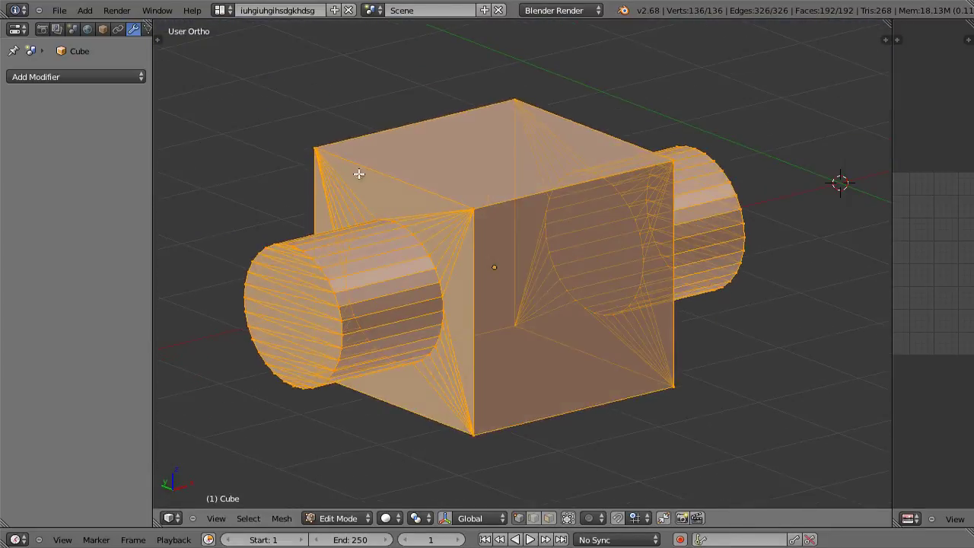
middle_drag(554, 203, 542, 186)
key(Tab)
key(z)
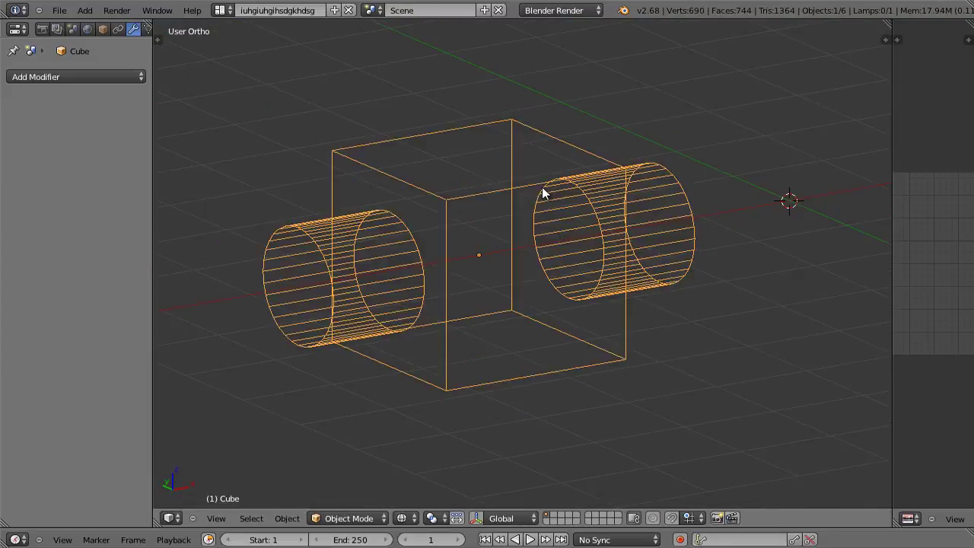
Select the sphere and its overlapping cube in wireframe display and examine their overlap from the front.
scroll(542, 187, down, 4)
middle_drag(548, 185, 465, 219)
shift+middle_drag(844, 198, 755, 216)
shift+middle_drag(660, 215, 442, 245)
scroll(553, 217, up, 3)
middle_drag(553, 217, 501, 218)
shift+middle_drag(601, 211, 508, 214)
key(z)
right_click(550, 199)
key(z)
right_click(586, 218)
shift+right_click(586, 218)
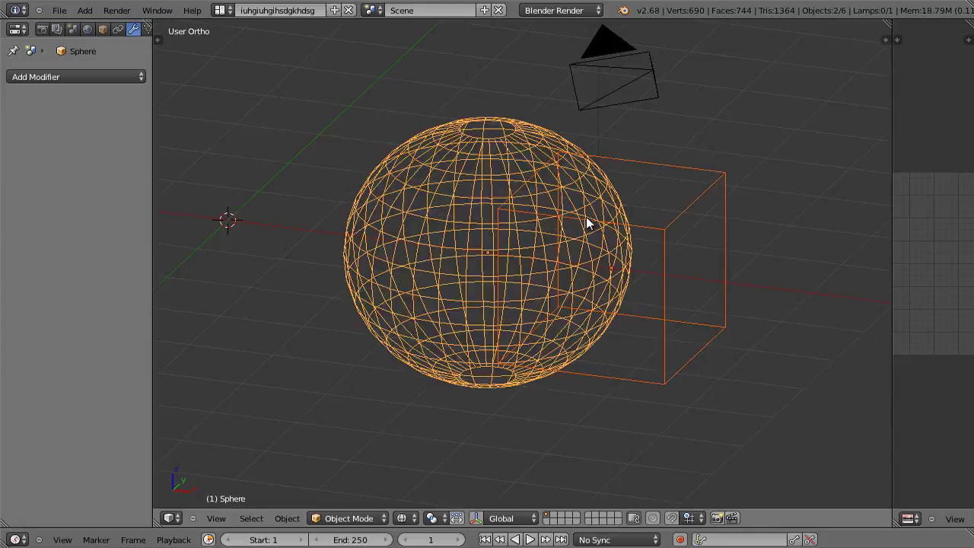
key(KP_1)
shift+middle_drag(548, 307, 601, 177)
scroll(600, 179, up, 1)
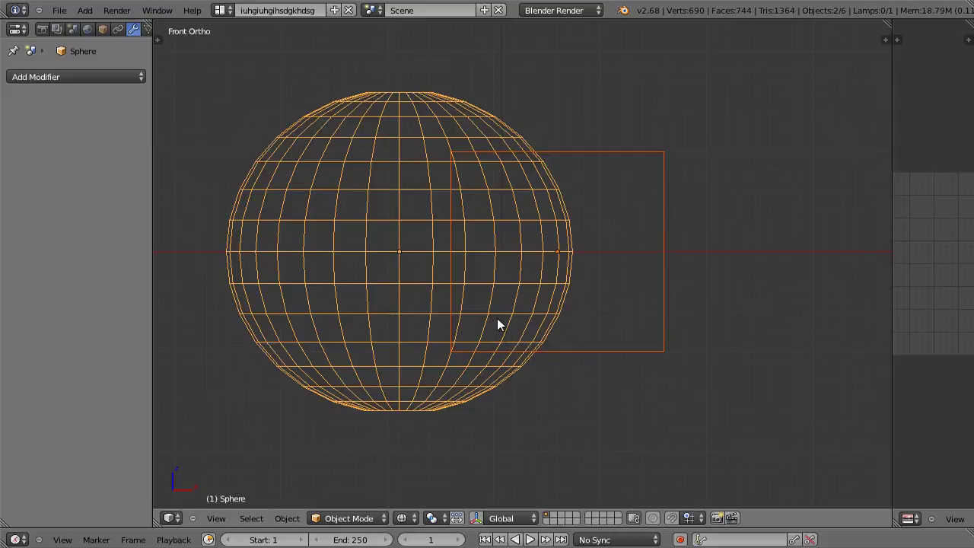
mouse_move(498, 239)
middle_down()
mouse_move(493, 259)
mouse_move(493, 220)
mouse_move(585, 155)
mouse_move(563, 129)
mouse_move(561, 142)
middle_up()
Add a Boolean modifier to the cube that overlaps the sphere, viewed in solid shading.
right_click(592, 144)
key(z)
scroll(604, 128, down, 3)
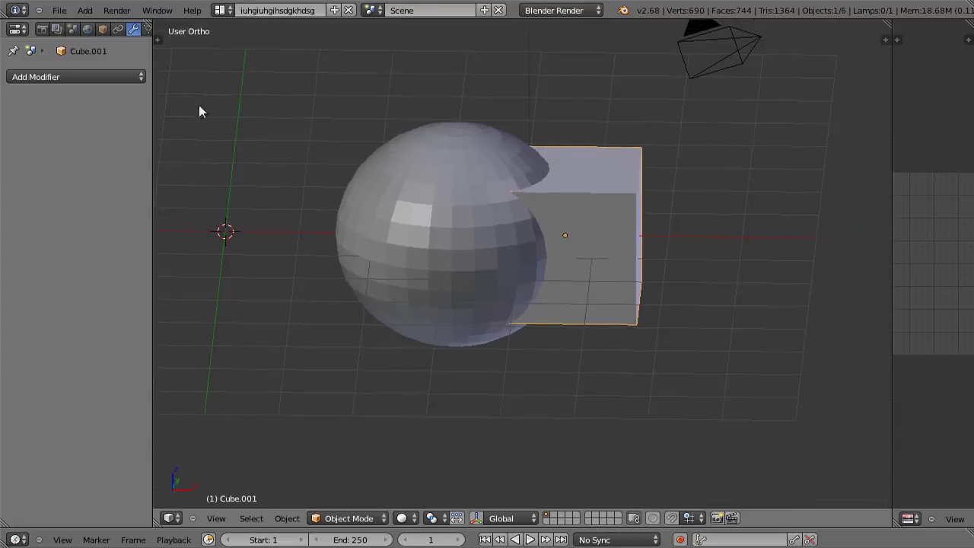
click(76, 76)
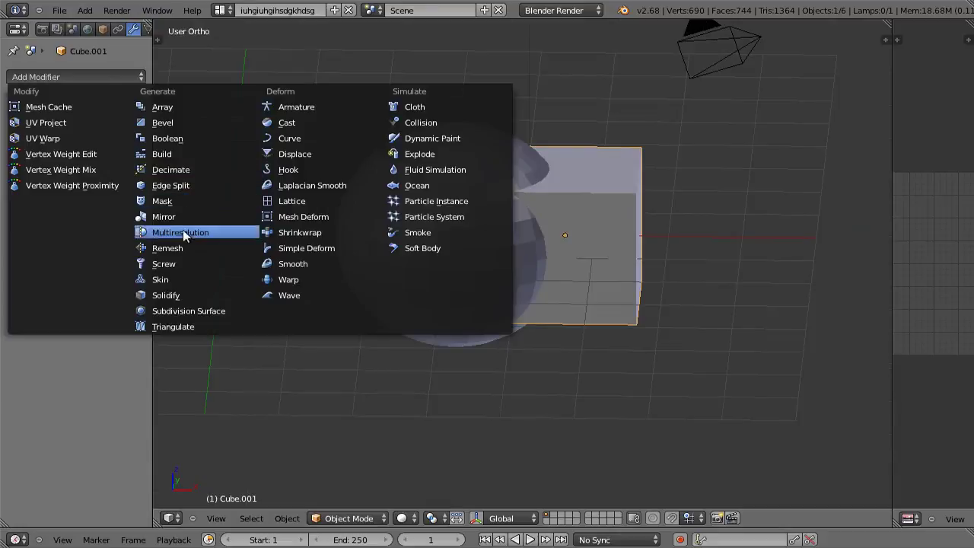
click(176, 140)
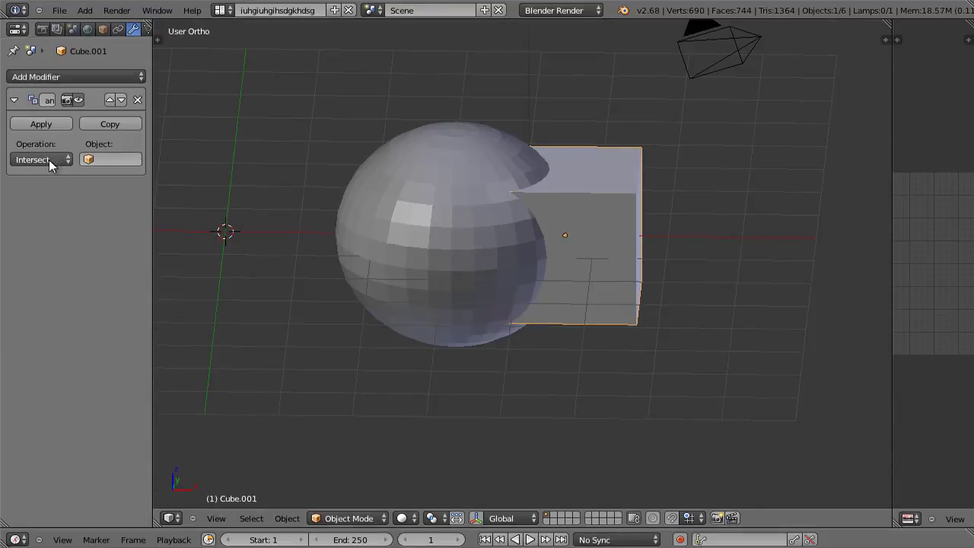
Choose Sphere as the target object of the cube's Intersect Boolean modifier.
drag(152, 157, 177, 158)
click(131, 159)
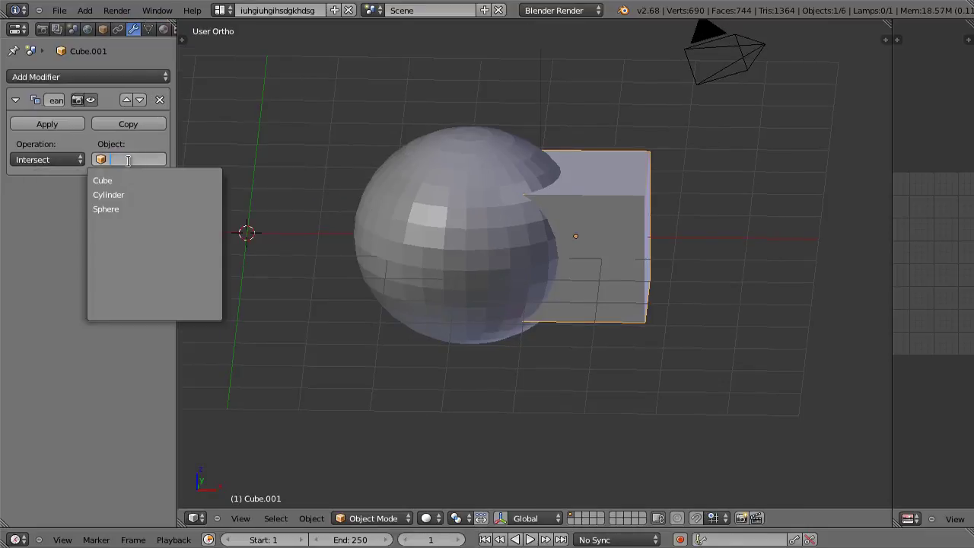
click(118, 209)
Hide the sphere and inspect the cube's intersected shape in wireframe and solid display.
key(z)
middle_drag(426, 216, 406, 183)
right_click(406, 182)
key(h)
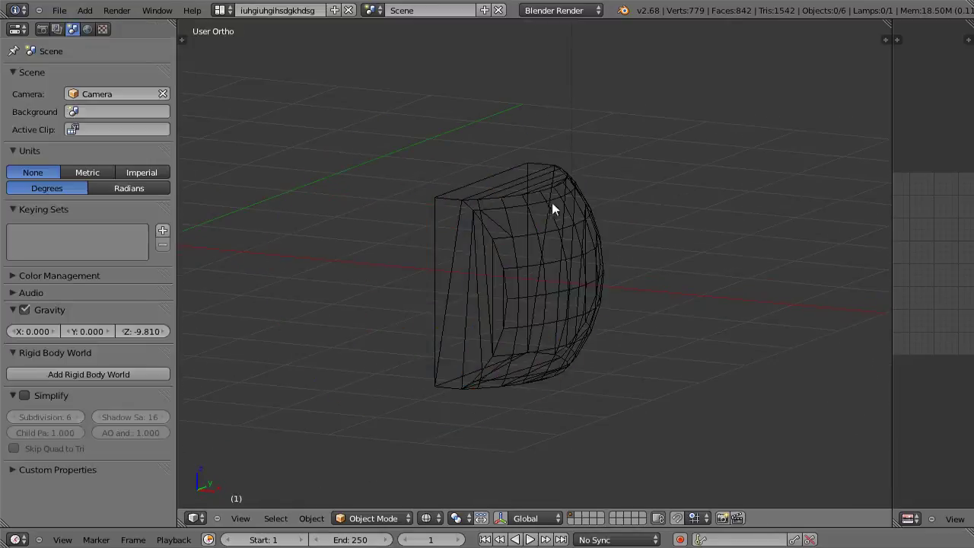
right_click(488, 201)
key(z)
mouse_move(487, 201)
middle_down()
mouse_move(563, 194)
mouse_move(481, 229)
mouse_move(473, 248)
mouse_move(330, 144)
mouse_move(301, 72)
mouse_move(187, 157)
mouse_move(403, 218)
mouse_move(533, 210)
mouse_move(360, 204)
mouse_move(345, 191)
mouse_move(477, 243)
mouse_move(558, 245)
middle_up()
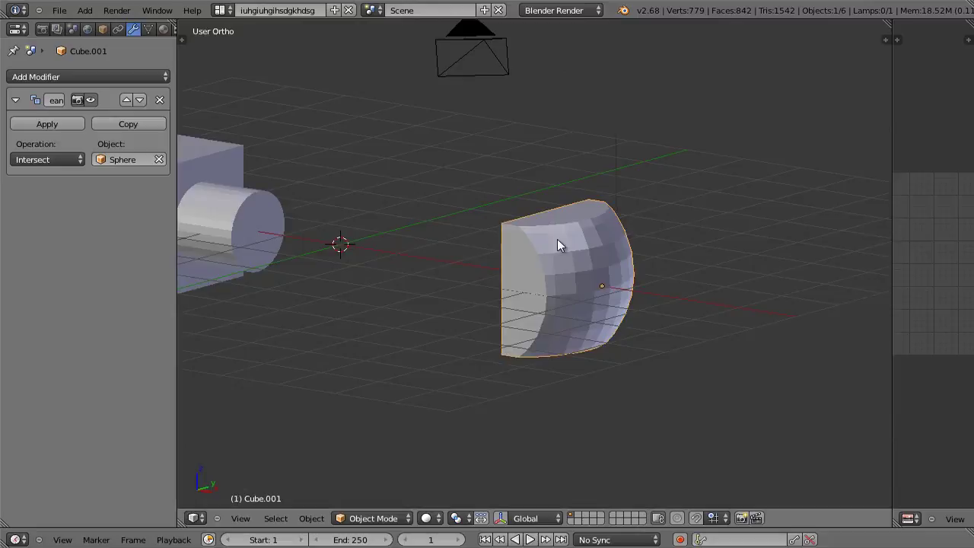
middle_drag(558, 241, 583, 245)
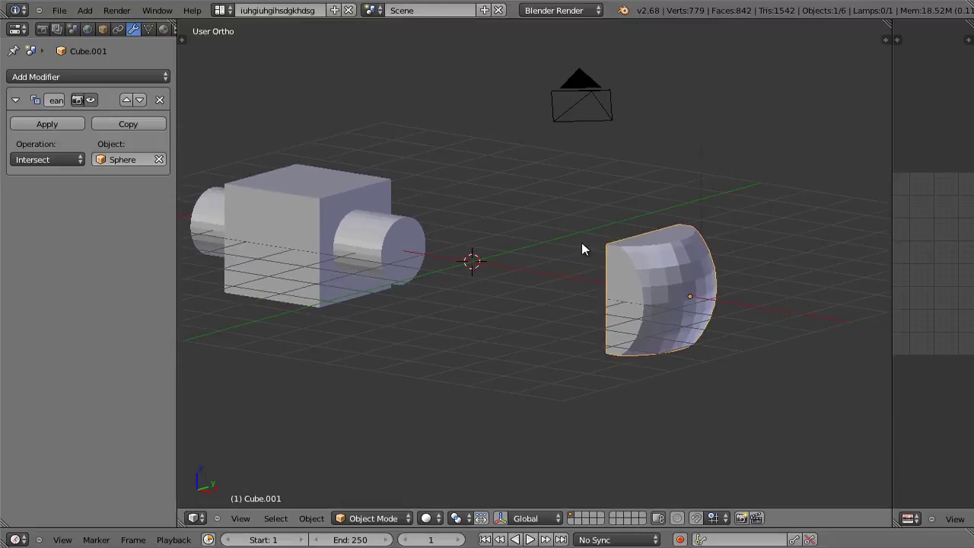
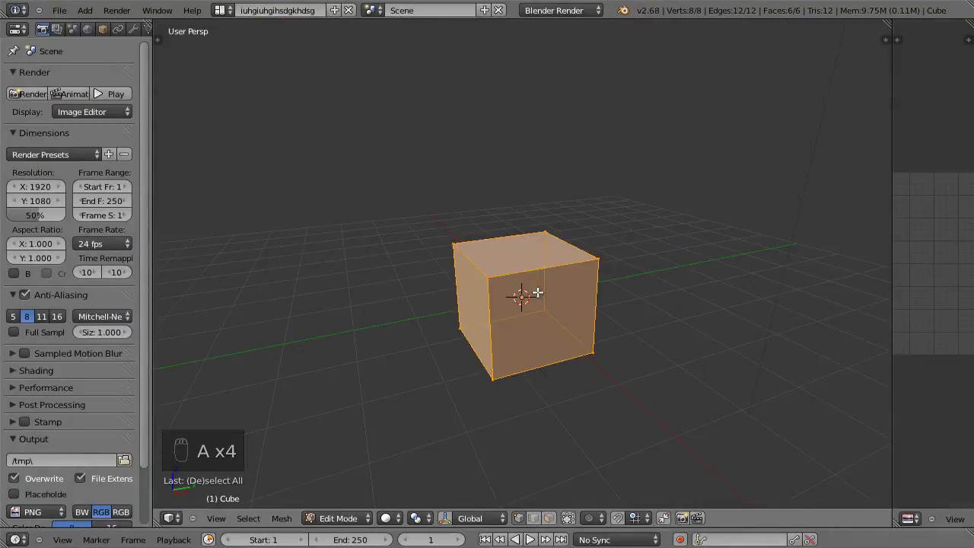
Subdivide the cube's whole mesh four times and return to Object Mode.
key(w)
key(w)
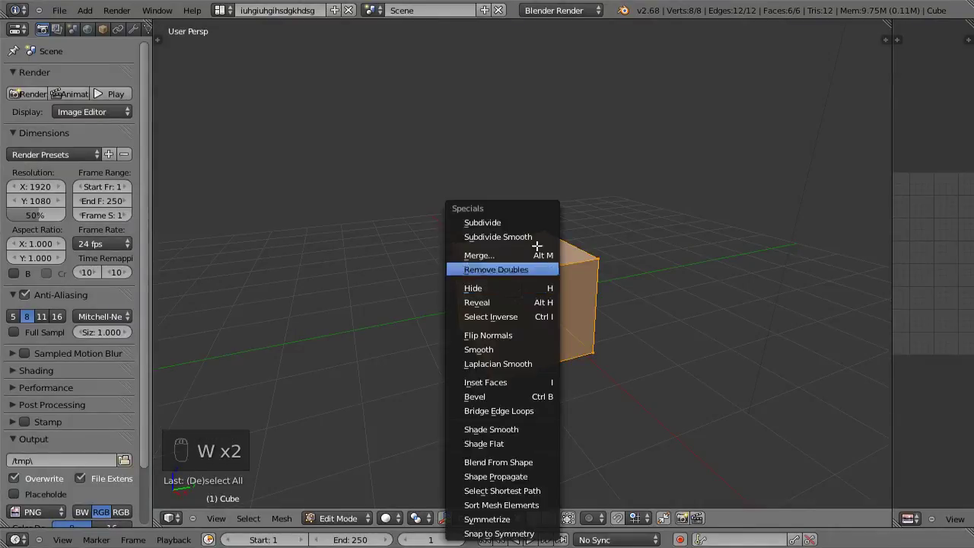
click(537, 223)
key(w)
click(538, 222)
key(w)
click(537, 223)
key(w)
click(538, 222)
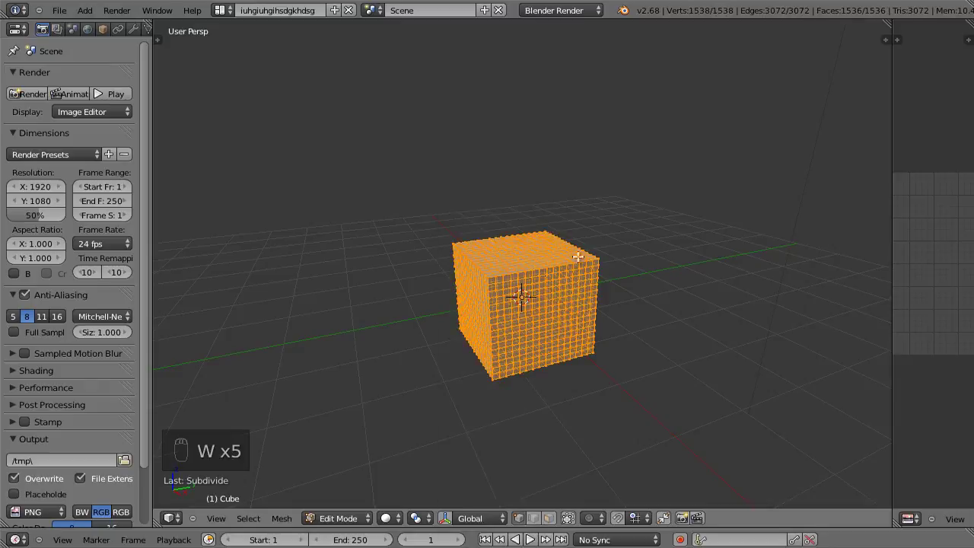
scroll(526, 267, up, 5)
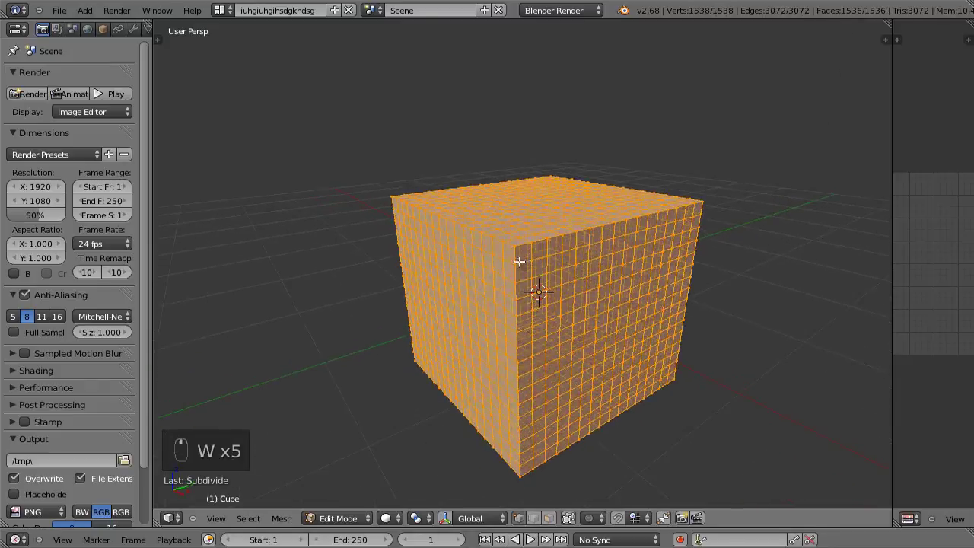
scroll(514, 268, down, 1)
key(Tab)
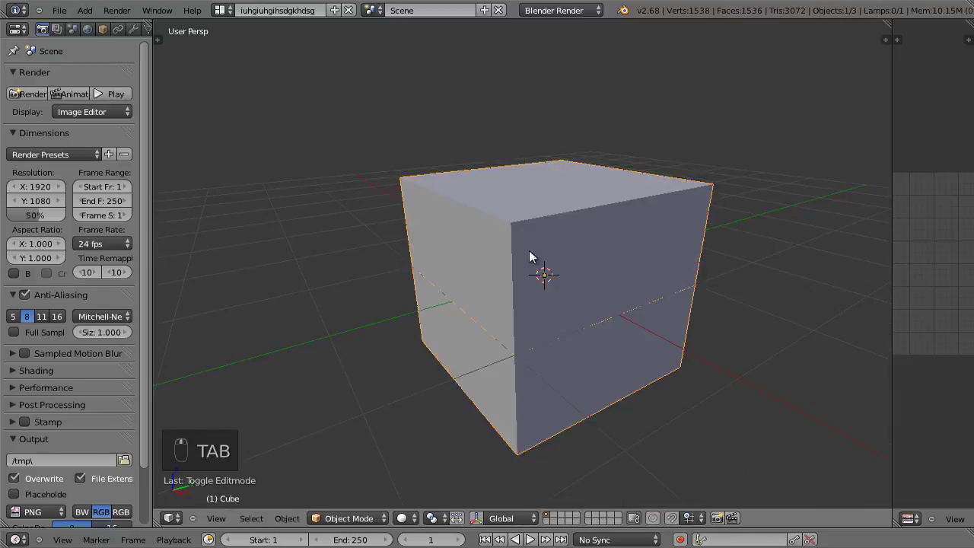
scroll(537, 253, down, 1)
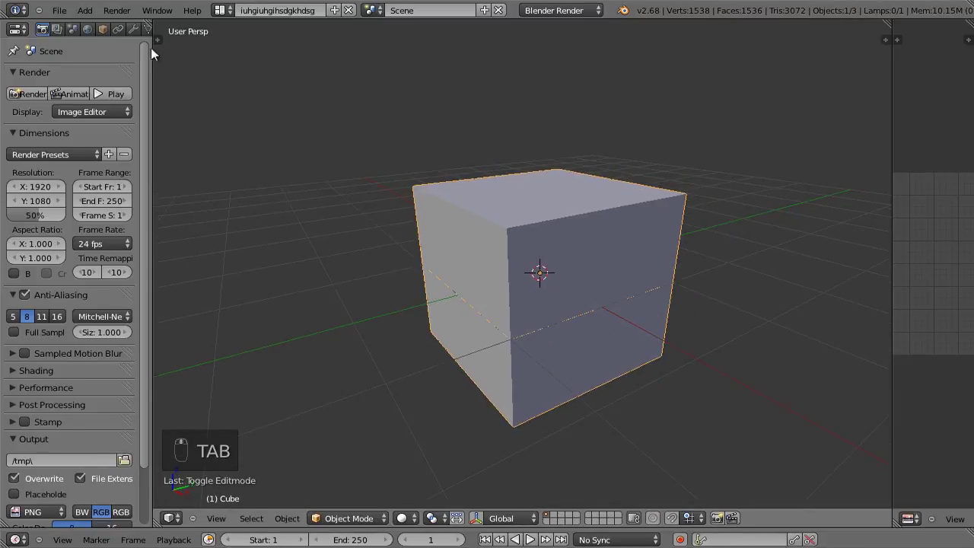
Add a Build modifier to the subdivided cube and preview its effect by playing the animation.
click(135, 30)
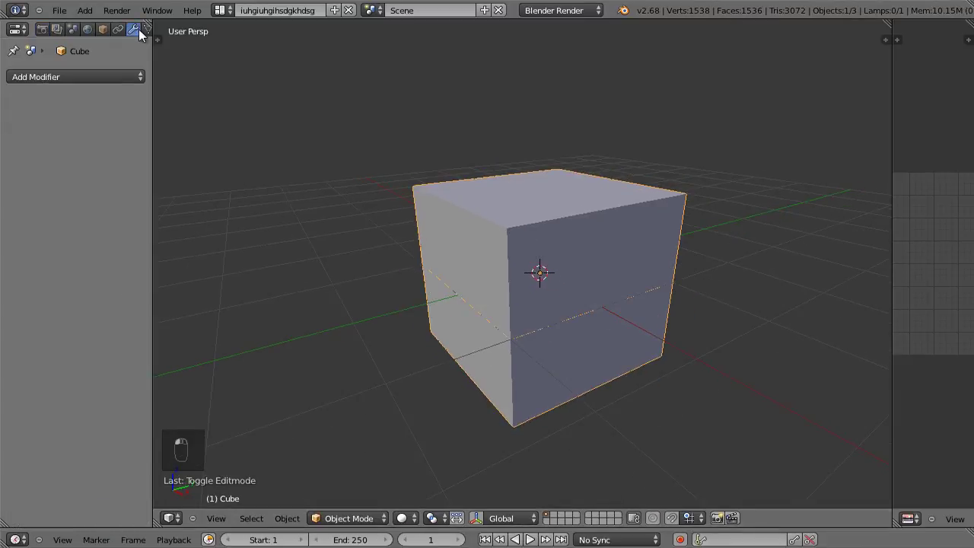
click(79, 75)
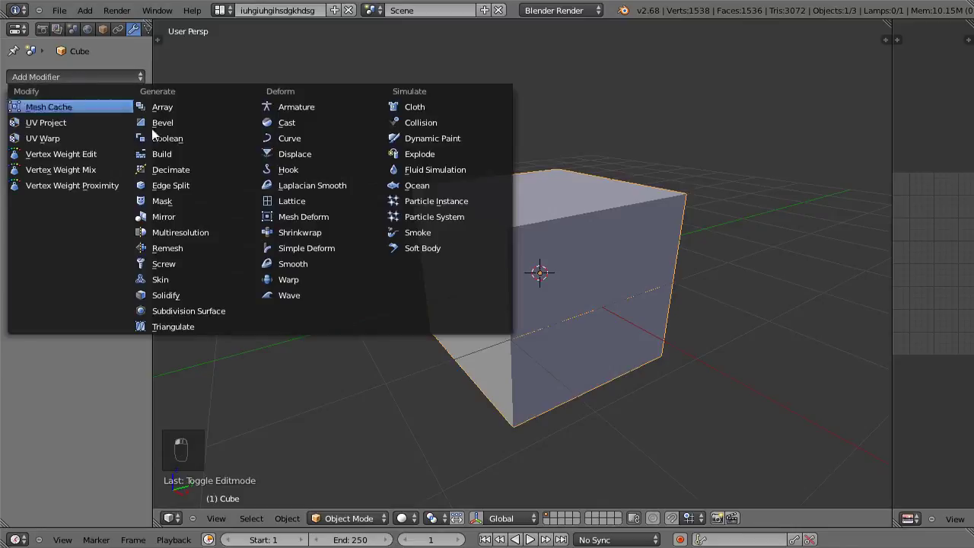
click(188, 153)
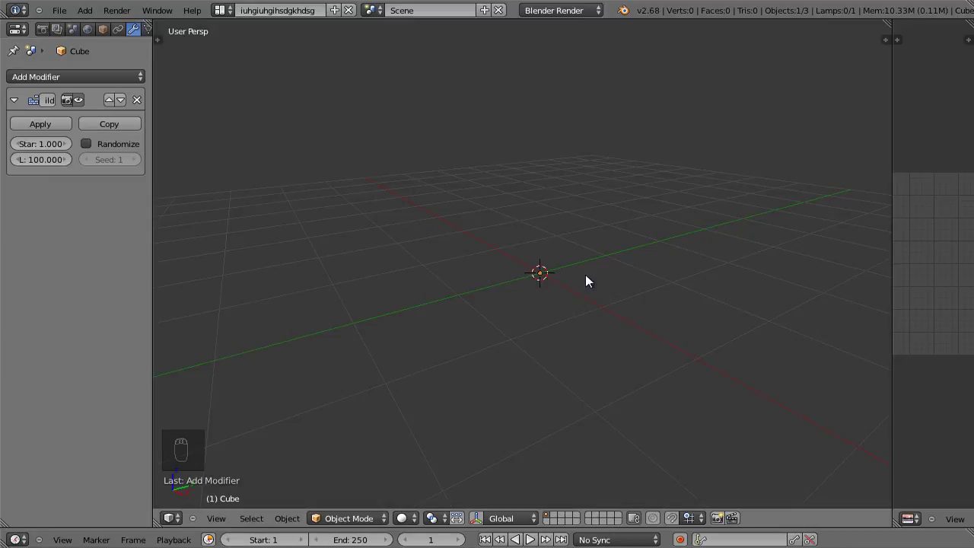
key(alt+a)
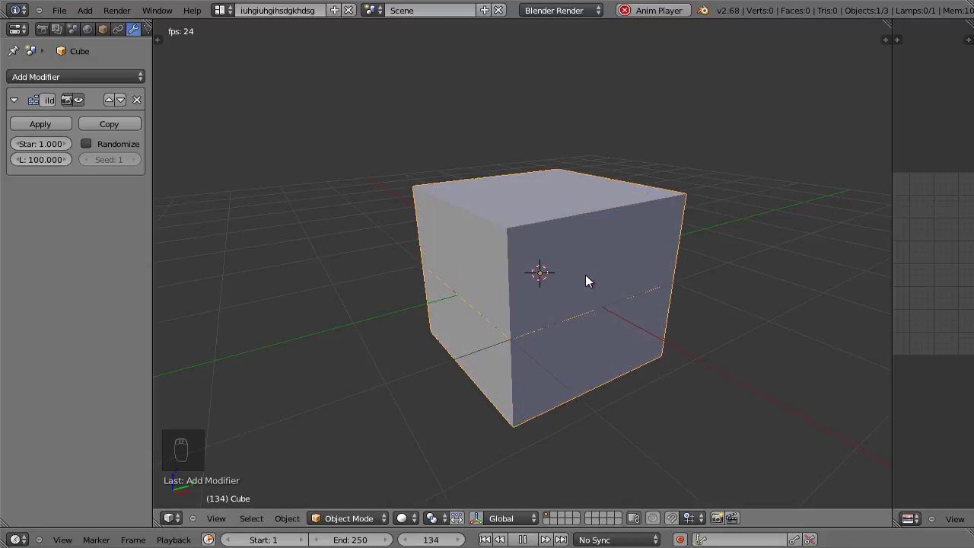
key(Escape)
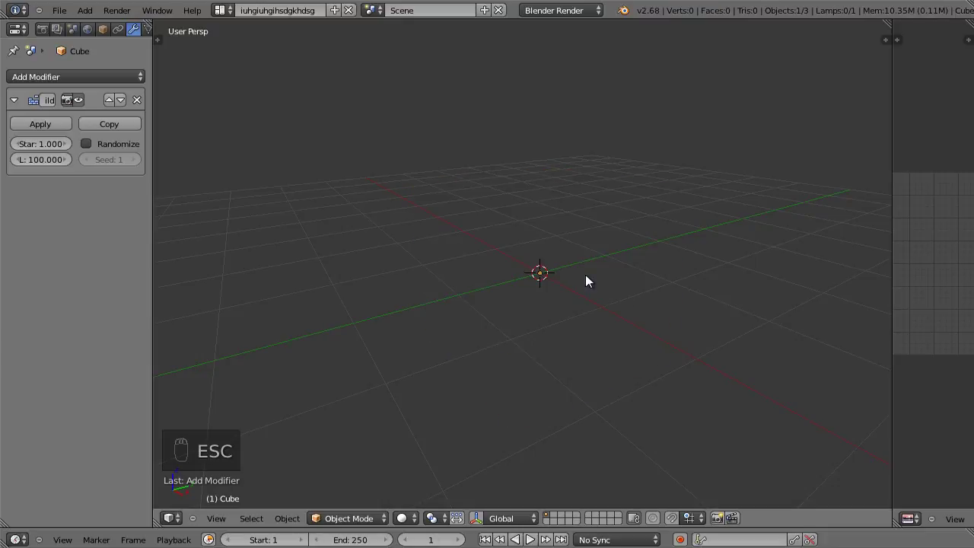
Set the Build modifier's start to 10 and its length to 30, widening the properties area to read the fields.
click(48, 143)
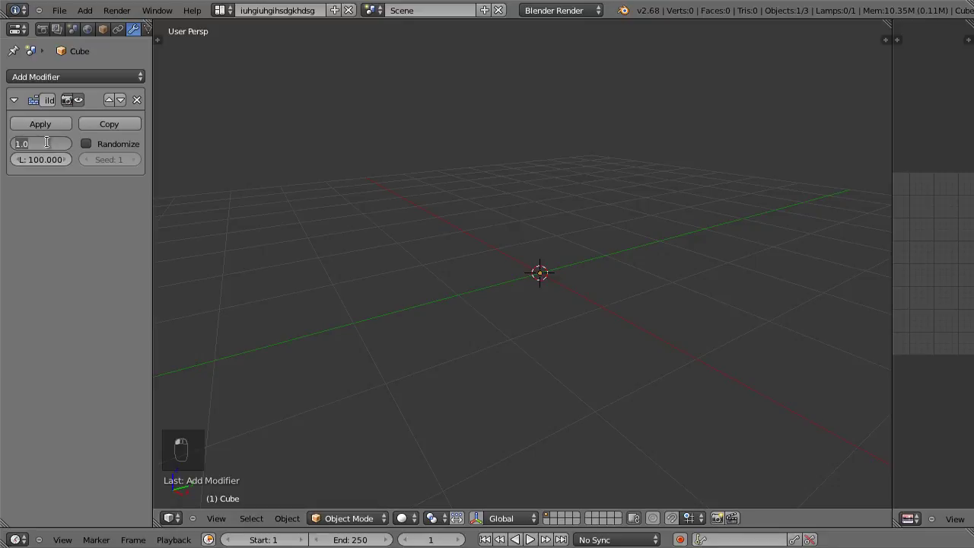
text(10)
key(Return)
drag(151, 186, 211, 183)
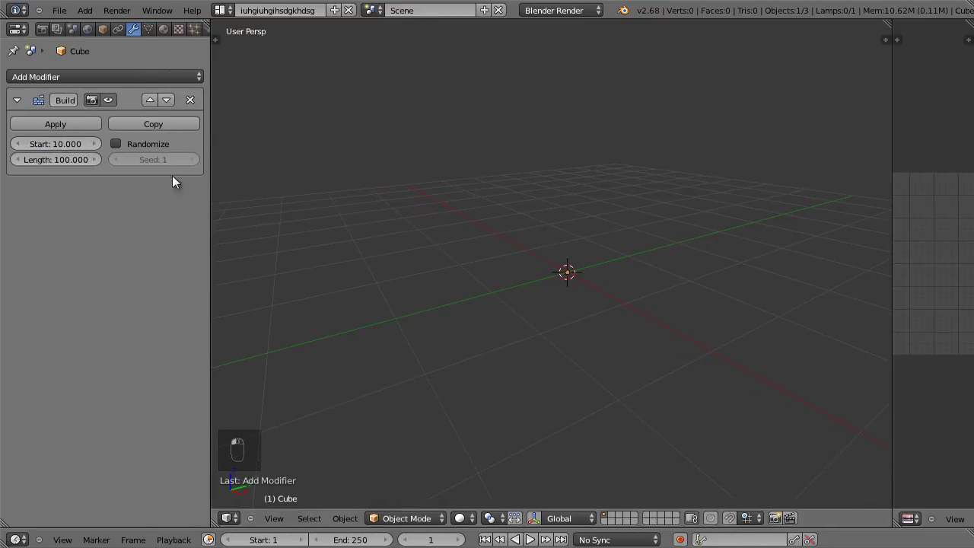
click(55, 160)
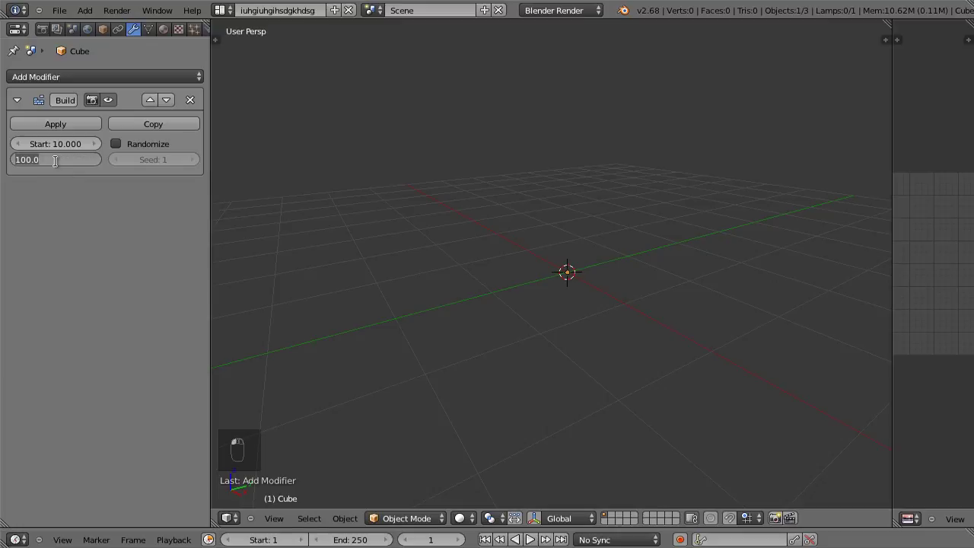
text(30)
key(Return)
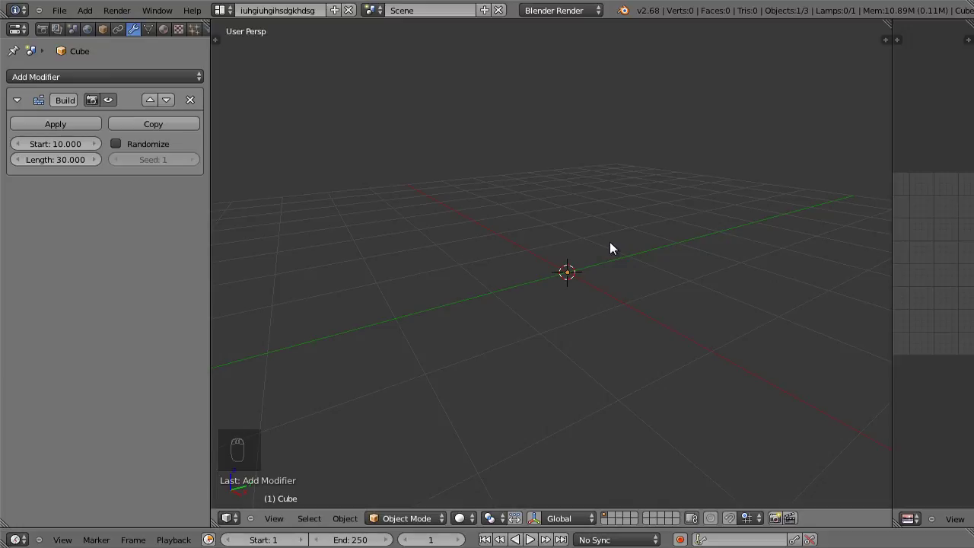
Play the animation twice to preview the cube's faces building up, stopping it after each run.
key(alt+a)
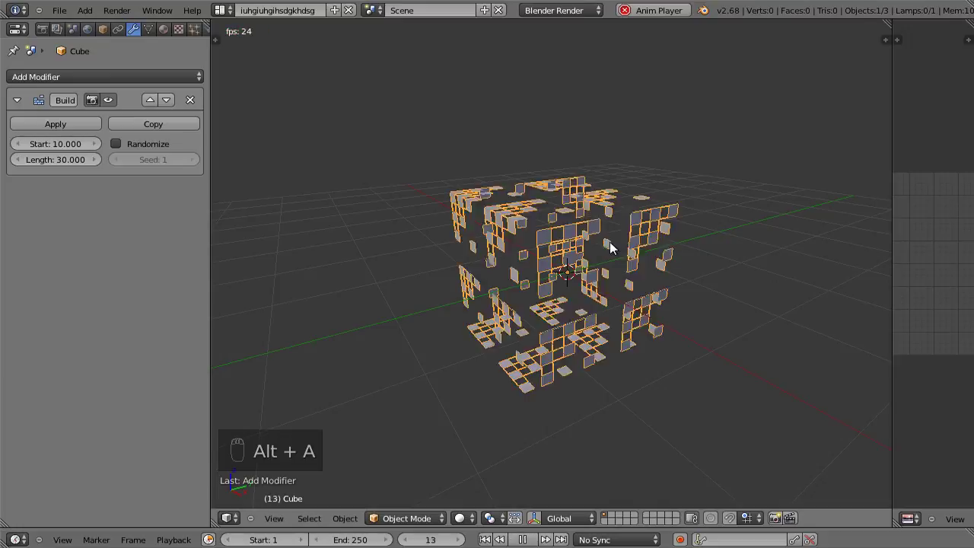
key(Escape)
key(alt+a)
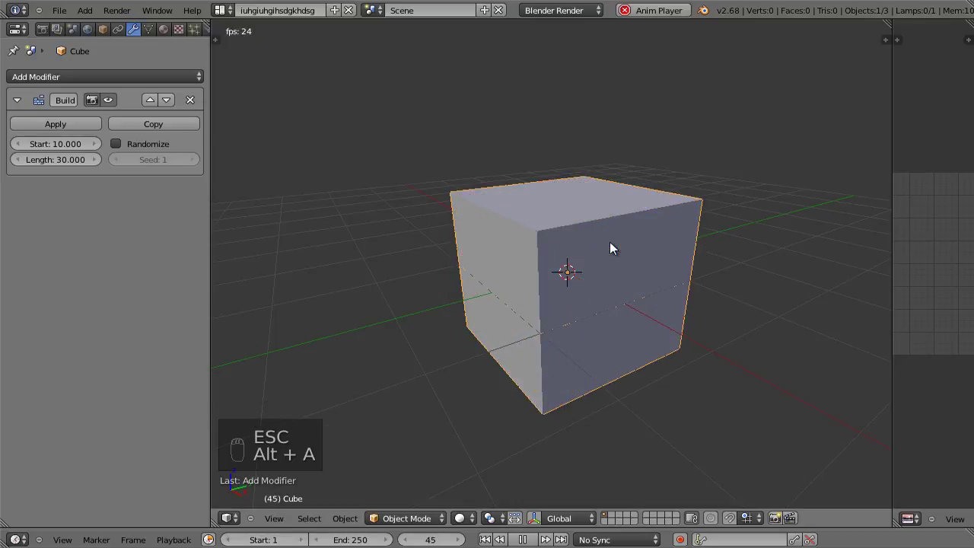
key(Escape)
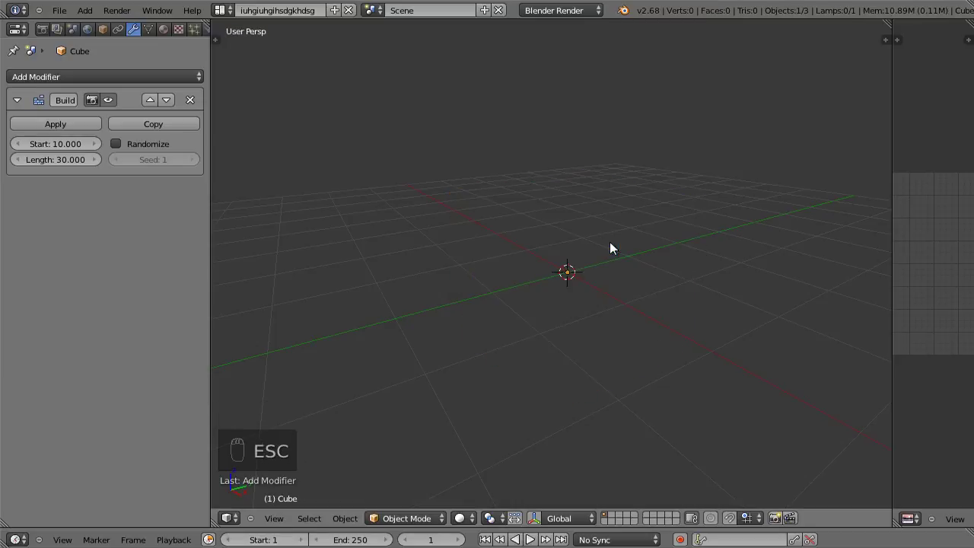
Enable Randomize on the Build modifier and replay the animation several times to preview the random face order.
click(116, 144)
key(alt+a)
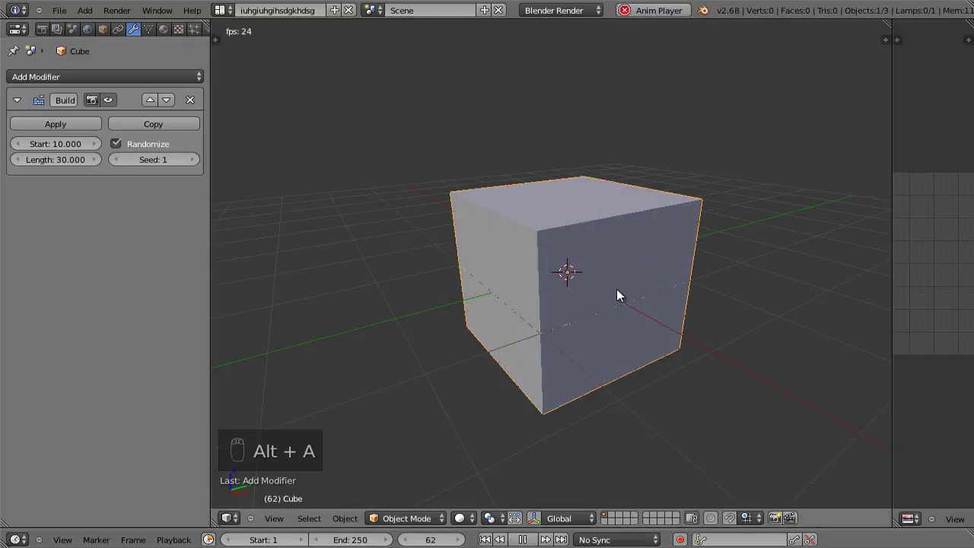
key(Escape)
key(alt+a)
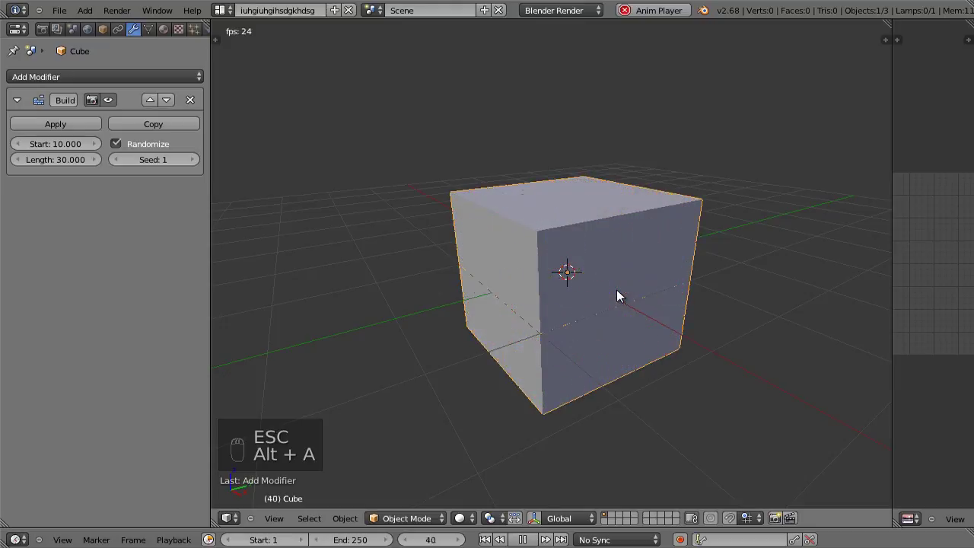
key(Escape)
key(alt+a)
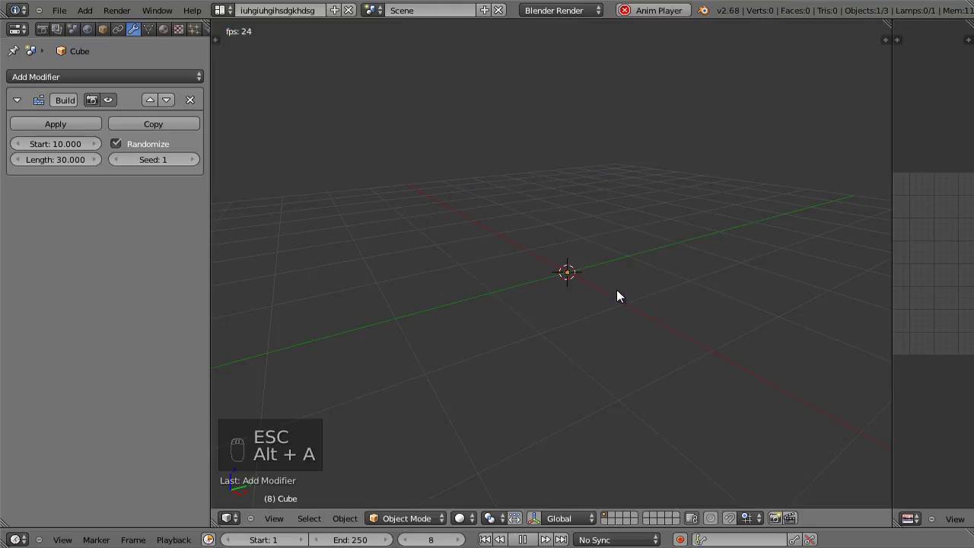
key(Escape)
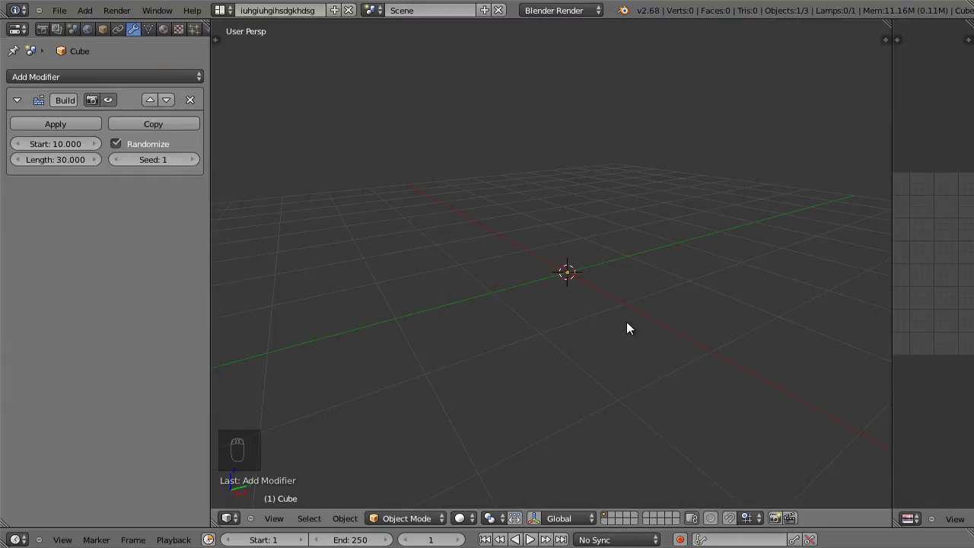
Reload the start-up file without saving and view the default cube in front orthographic view.
key(n)
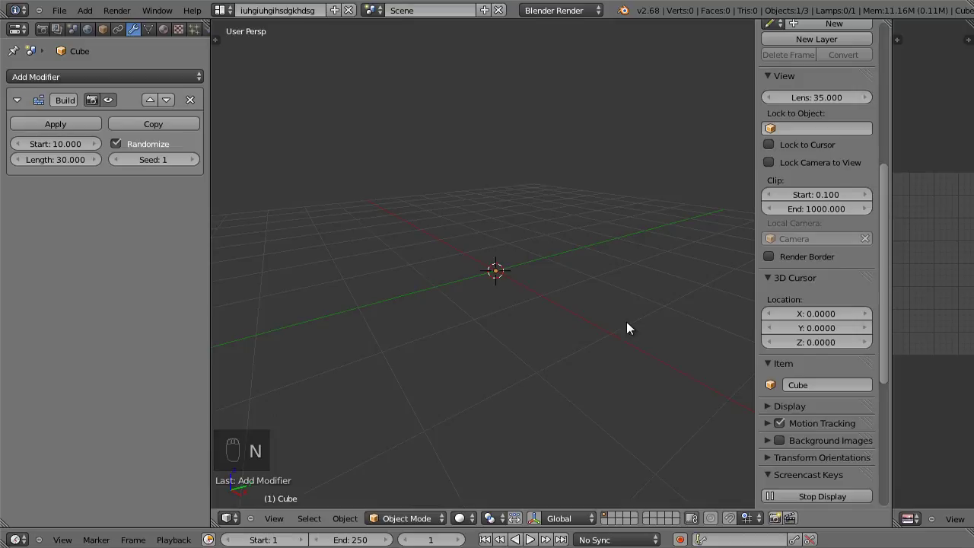
key(n)
key(ctrl+n)
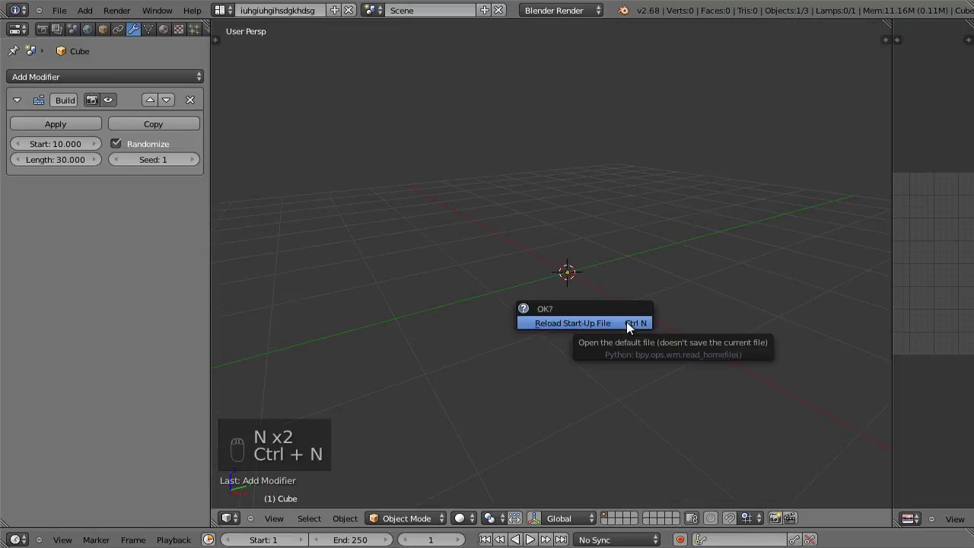
click(627, 322)
key(KP_1)
key(KP_5)
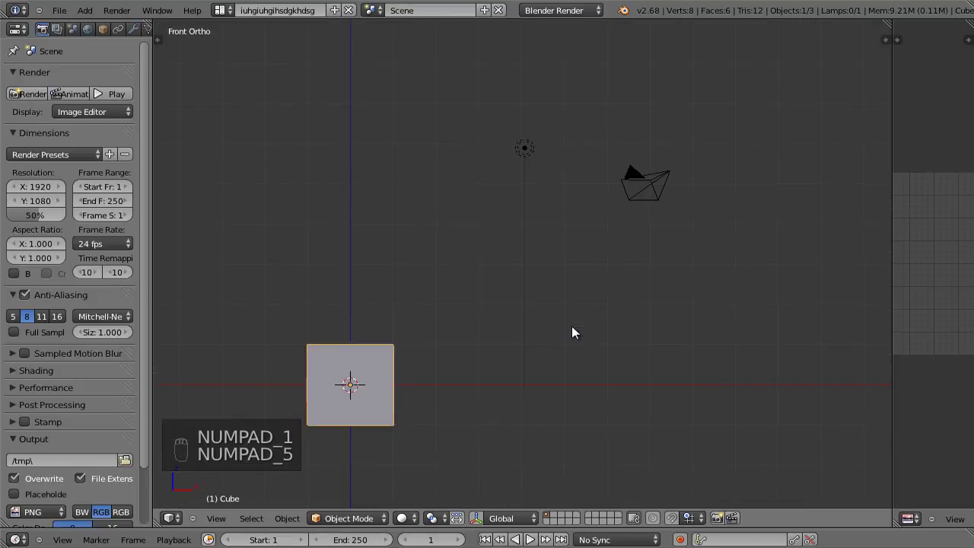
In Edit Mode, box-select the cube's right side and extrude a short segment outward, shifting its end slightly upward.
shift+middle_drag(423, 341, 485, 241)
key(Tab)
key(b)
drag(427, 207, 528, 417)
shift+middle_drag(536, 364, 451, 374)
key(e)
click(468, 361)
key(g)
click(481, 359)
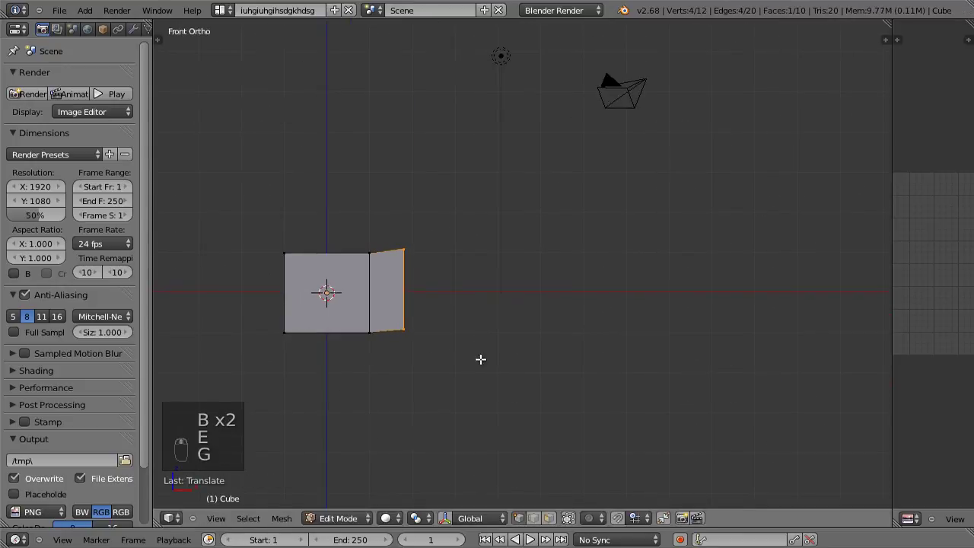
Extrude two more segments from the shape's right end, raising each new end to form an upward slope.
key(e)
click(551, 338)
key(g)
click(557, 333)
key(e)
click(589, 328)
key(g)
click(619, 317)
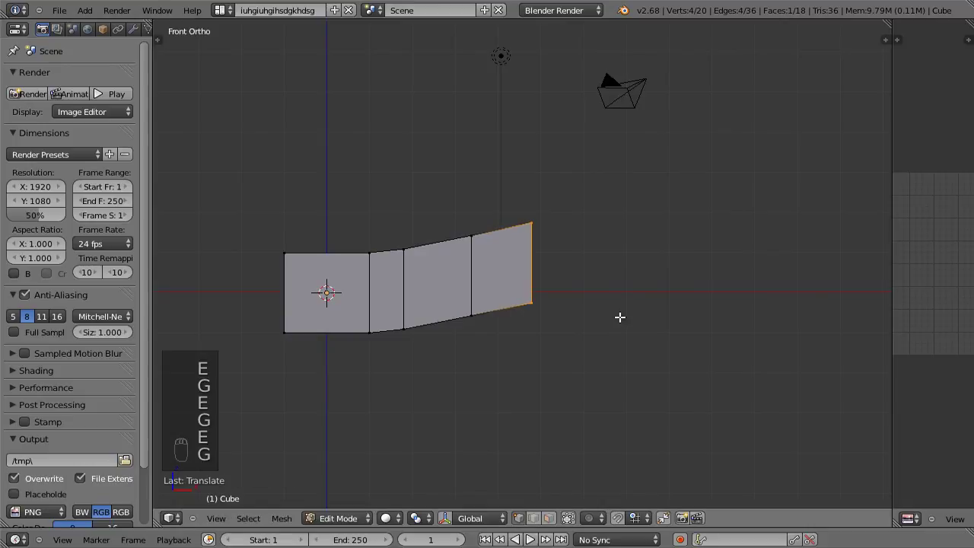
Extend the bar with two further extrusions, one rising slightly and one running level to form the crest.
key(e)
click(663, 317)
key(g)
click(682, 306)
key(e)
click(733, 307)
key(g)
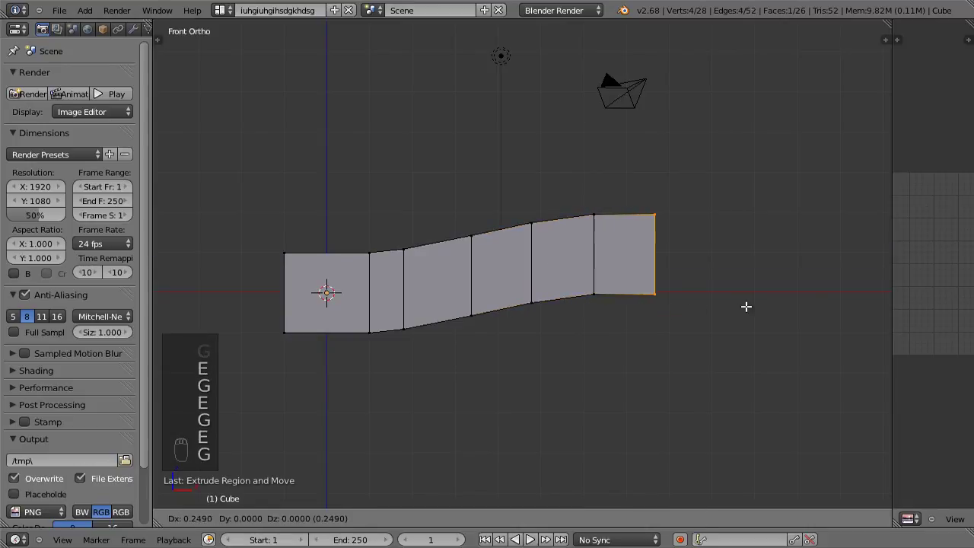
click(746, 307)
Extrude two segments beyond the crest, lowering each new end to start a gentle downward curve.
key(e)
click(709, 302)
key(g)
click(724, 310)
shift+middle_drag(727, 308, 644, 316)
key(e)
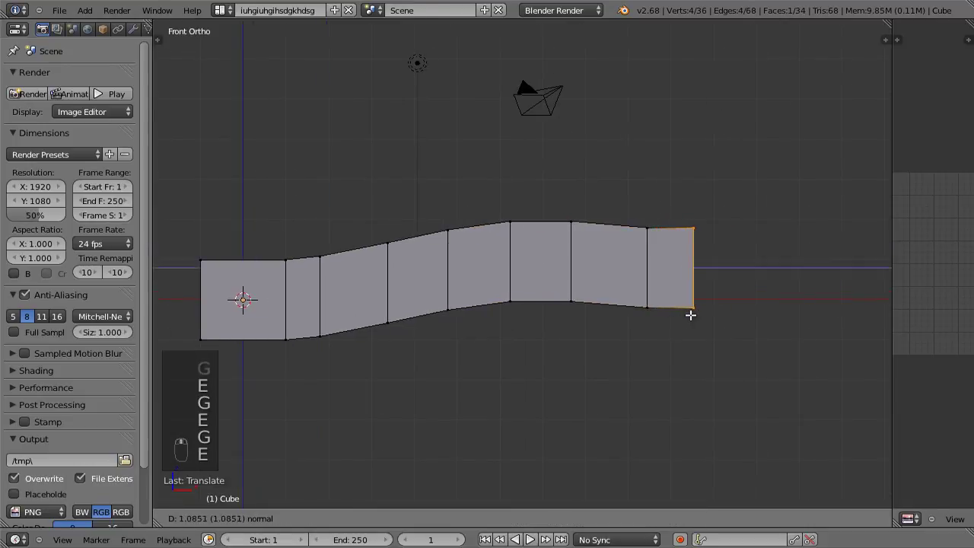
key(g)
key(g)
click(710, 342)
key(g)
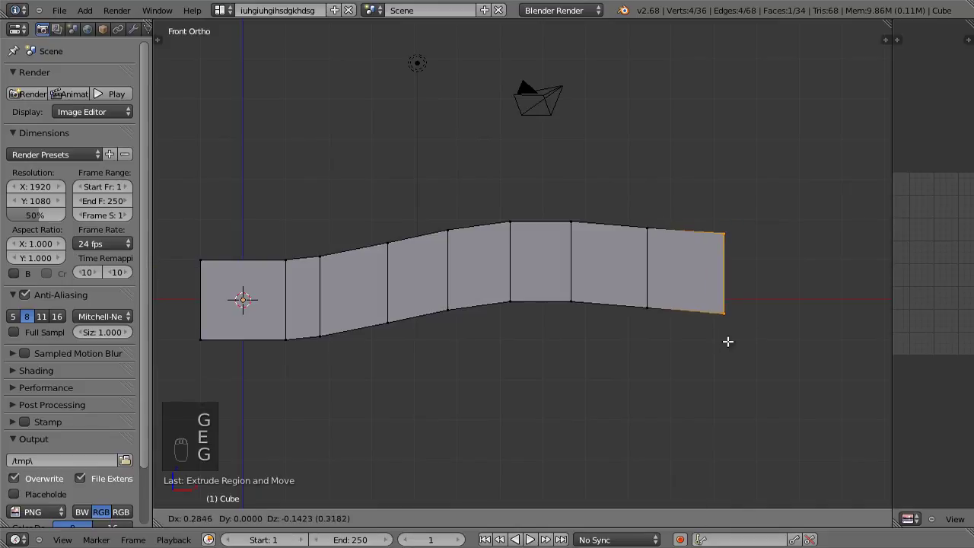
click(736, 342)
Extrude two last segments that curve further downward at the bar's far end and return to Object Mode.
key(e)
click(785, 342)
key(g)
click(800, 355)
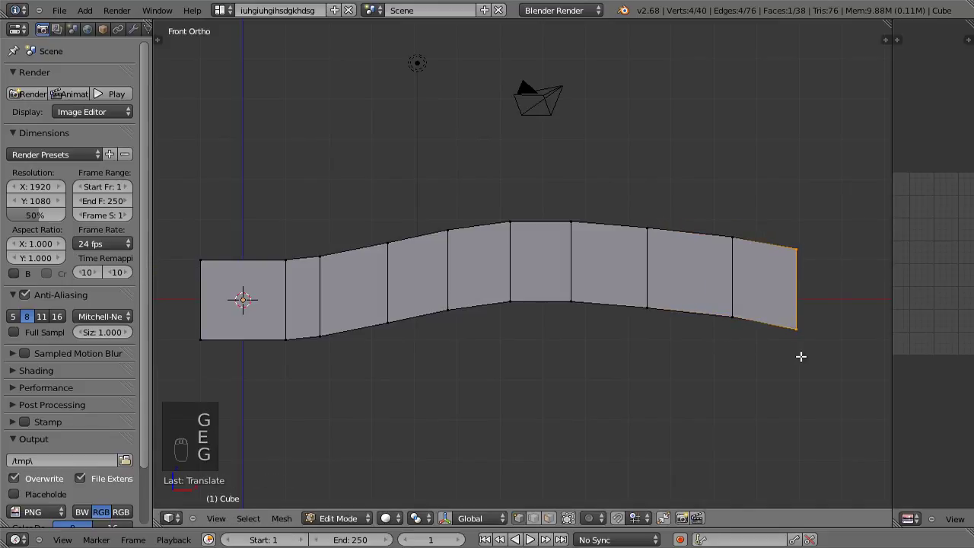
key(e)
click(848, 362)
key(g)
click(853, 389)
scroll(629, 289, down, 2)
middle_drag(594, 287, 566, 289)
key(Tab)
Apply smooth shading to the curved bar, viewed at an angle from its near end.
scroll(579, 268, up, 2)
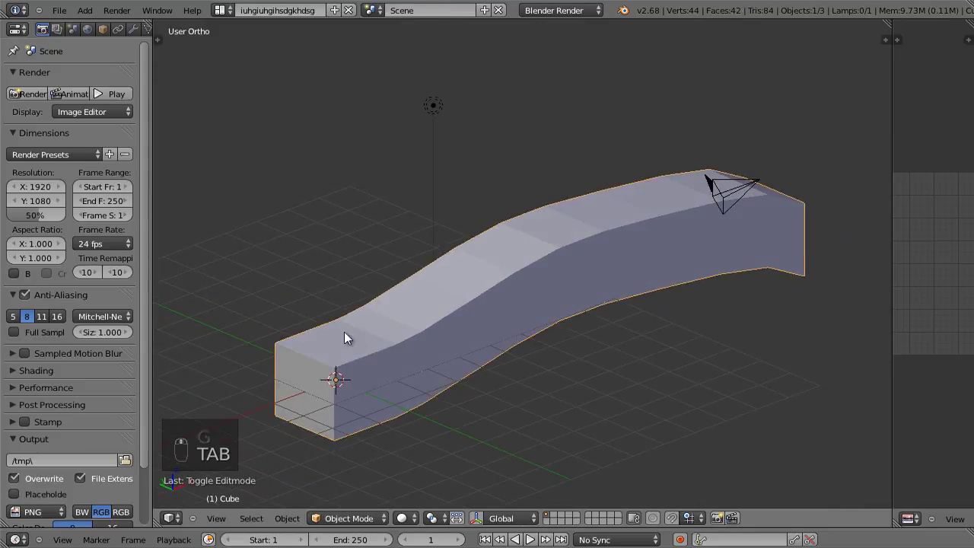
middle_drag(395, 333, 389, 328)
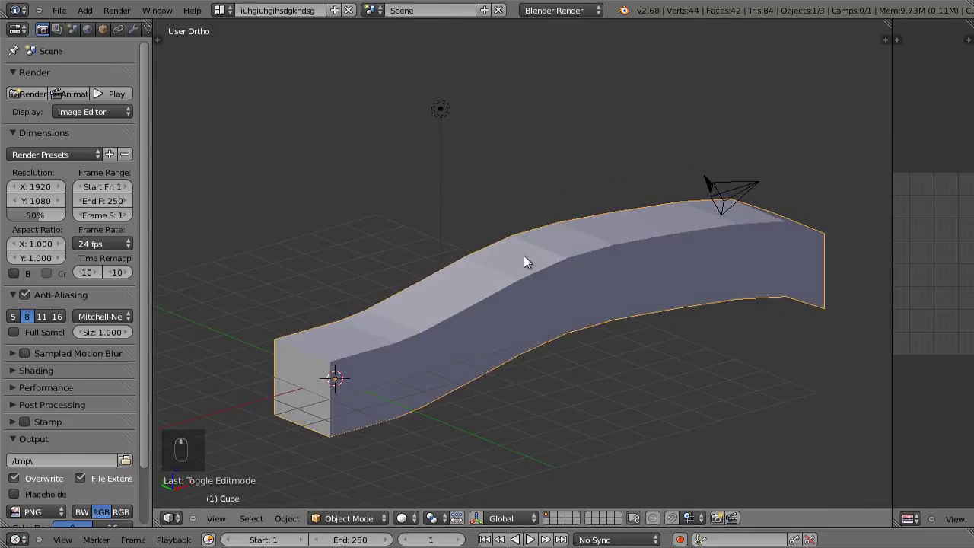
middle_drag(660, 226, 553, 235)
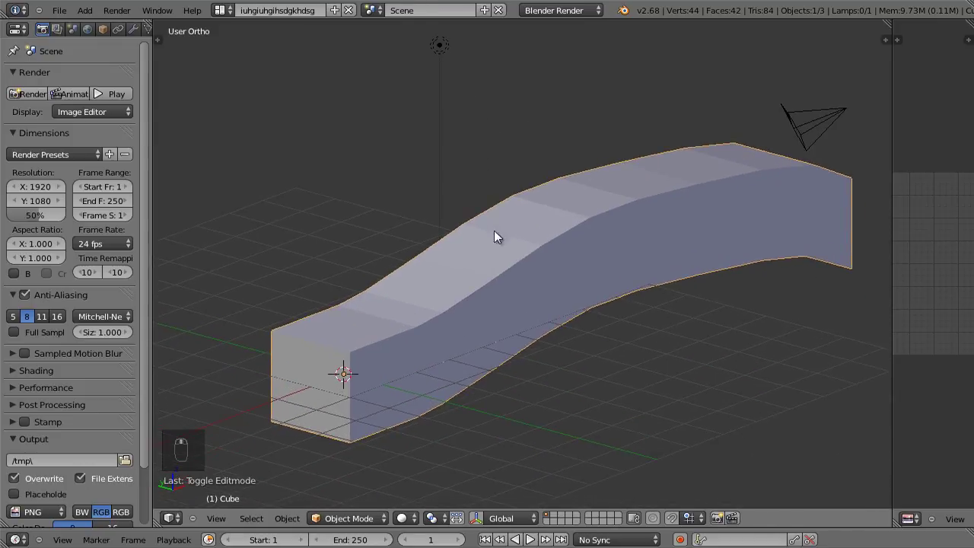
key(t)
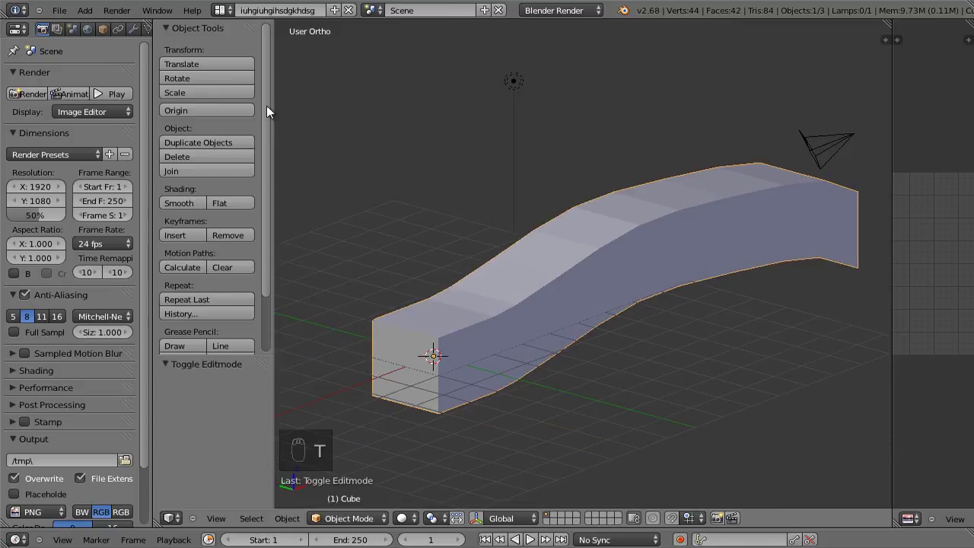
click(189, 203)
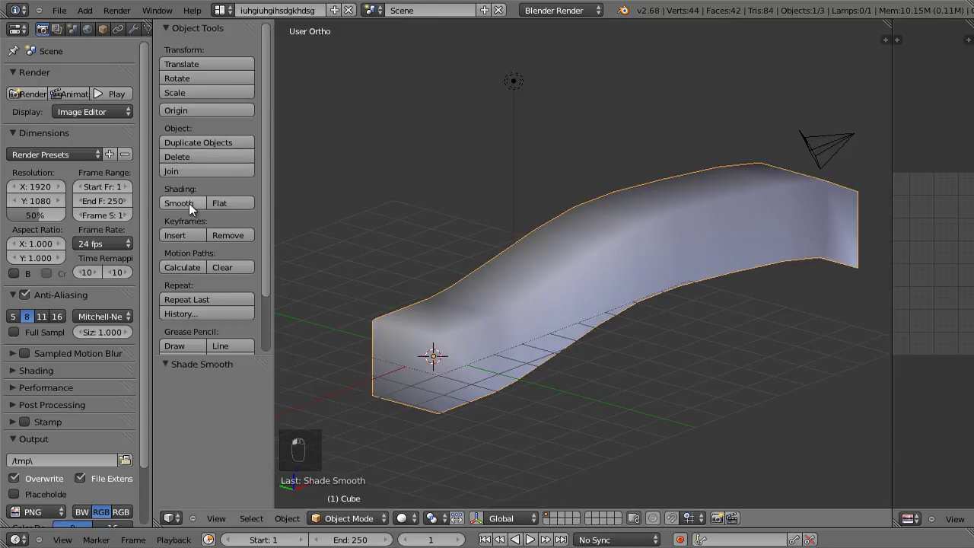
Hide the tool shelf and add an Edge Split modifier to the smooth-shaded curved bar.
middle_drag(616, 275, 585, 221)
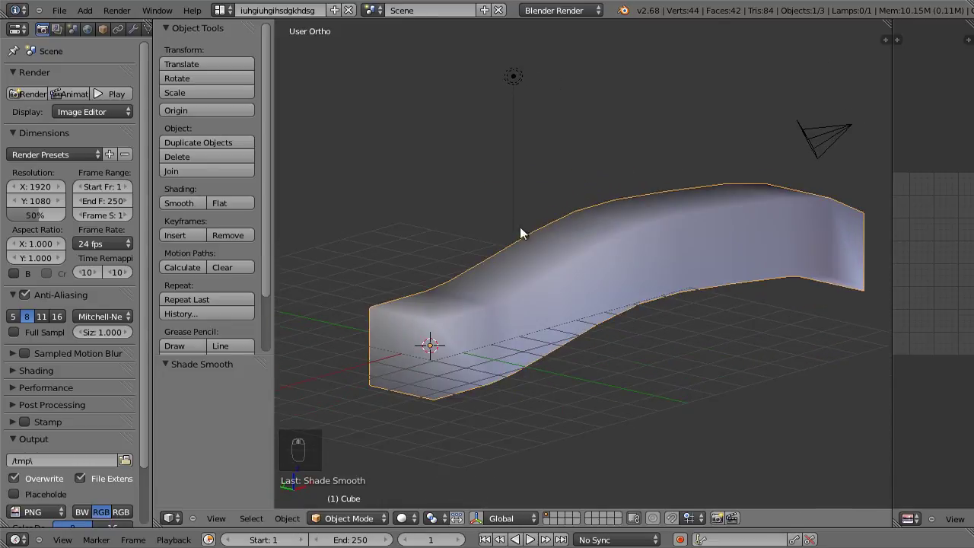
key(t)
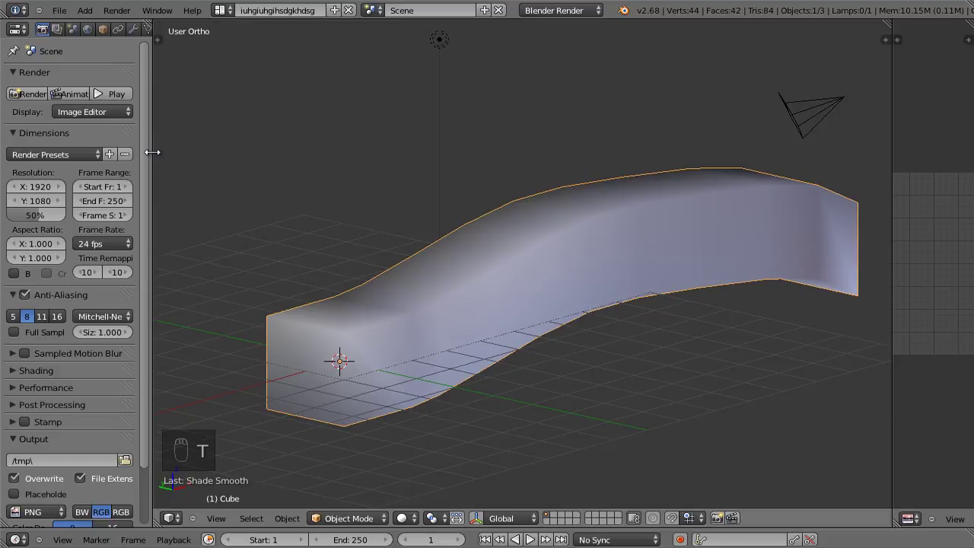
drag(152, 152, 157, 153)
shift+middle_drag(479, 288, 440, 294)
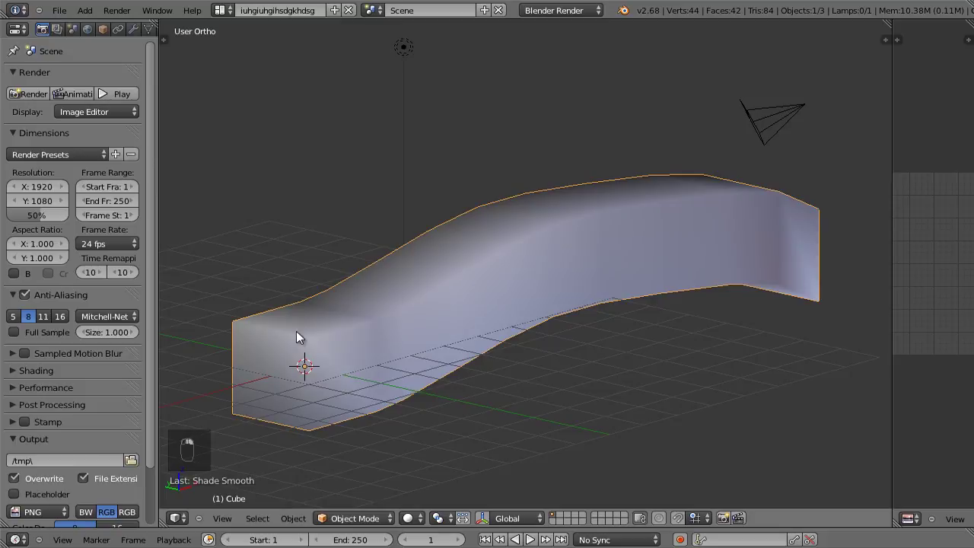
click(133, 30)
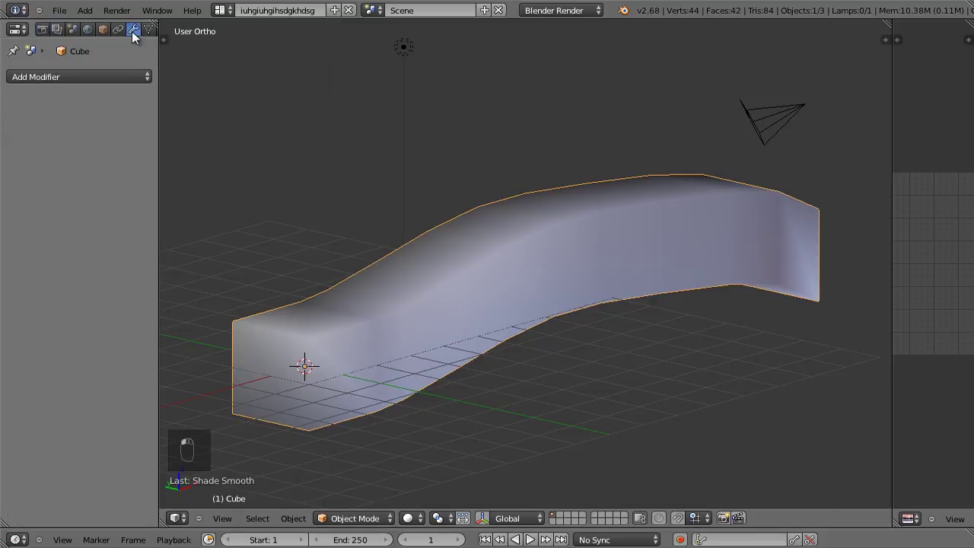
click(89, 77)
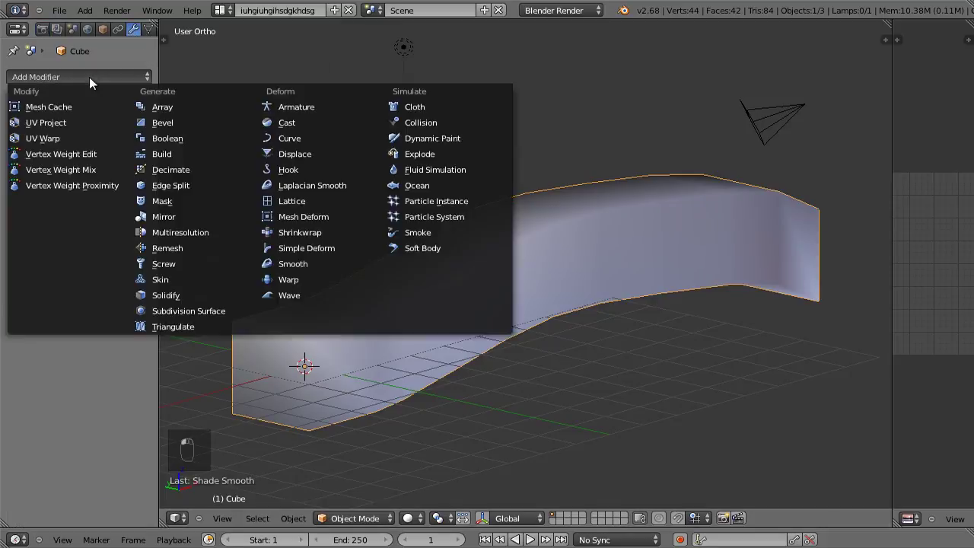
click(193, 186)
mouse_move(315, 235)
middle_down()
mouse_move(470, 263)
mouse_move(509, 243)
mouse_move(498, 242)
middle_up()
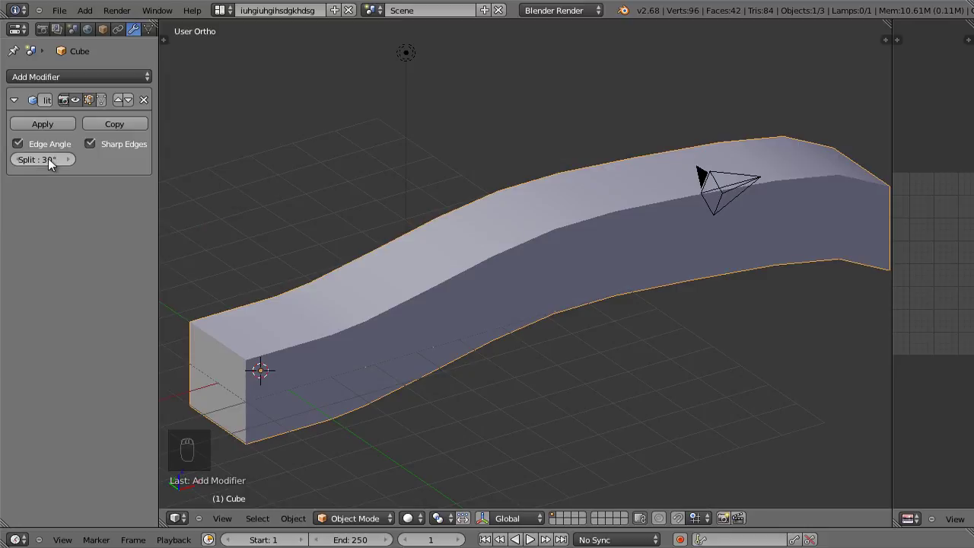
mouse_move(370, 256)
middle_down()
mouse_move(462, 214)
mouse_move(262, 197)
middle_up()
shift+middle_drag(408, 212, 406, 225)
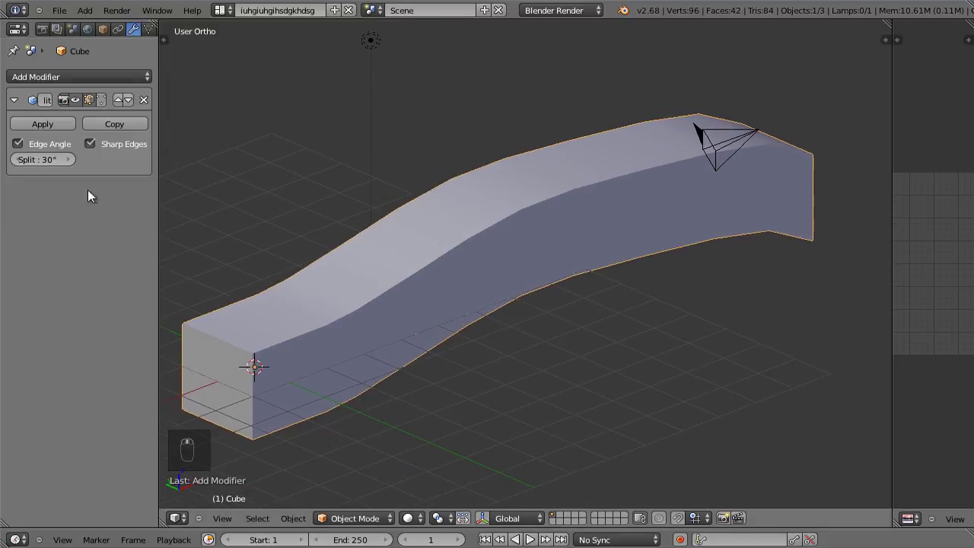
Set the Edge Split modifier's split angle to 10° and inspect the bar's shading at its far end.
click(44, 159)
text(10)
key(Return)
middle_drag(339, 137, 782, 191)
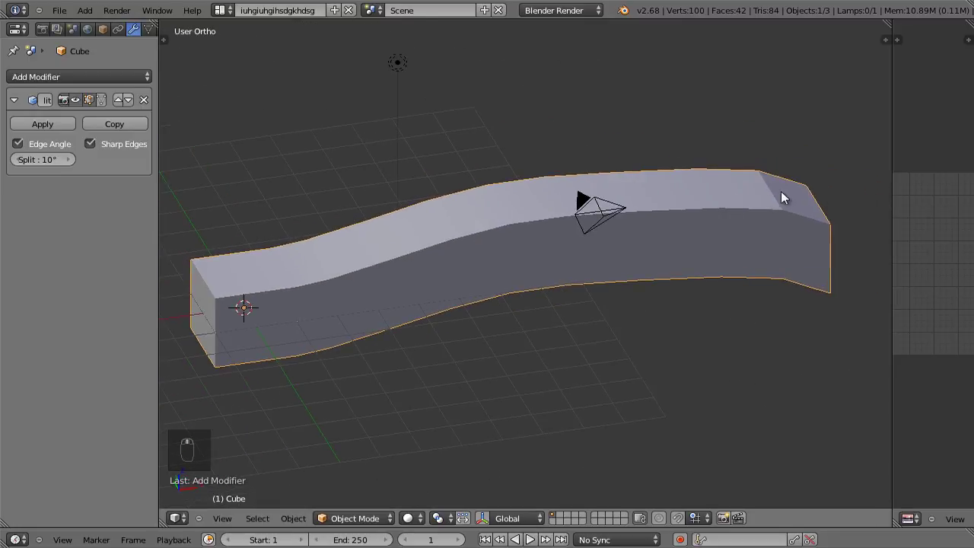
middle_drag(691, 200, 617, 194)
Set the Edge Split modifier's split angle to 30°.
click(42, 159)
text(30)
key(Return)
middle_drag(643, 309, 555, 261)
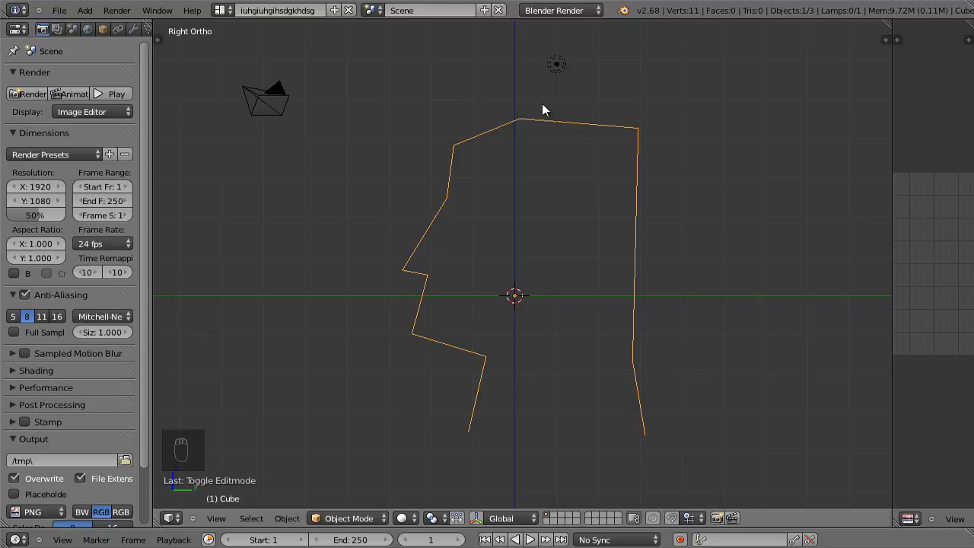
Examine the flat head profile outline from the front and from several angles.
middle_drag(464, 299, 493, 275)
key(KP_1)
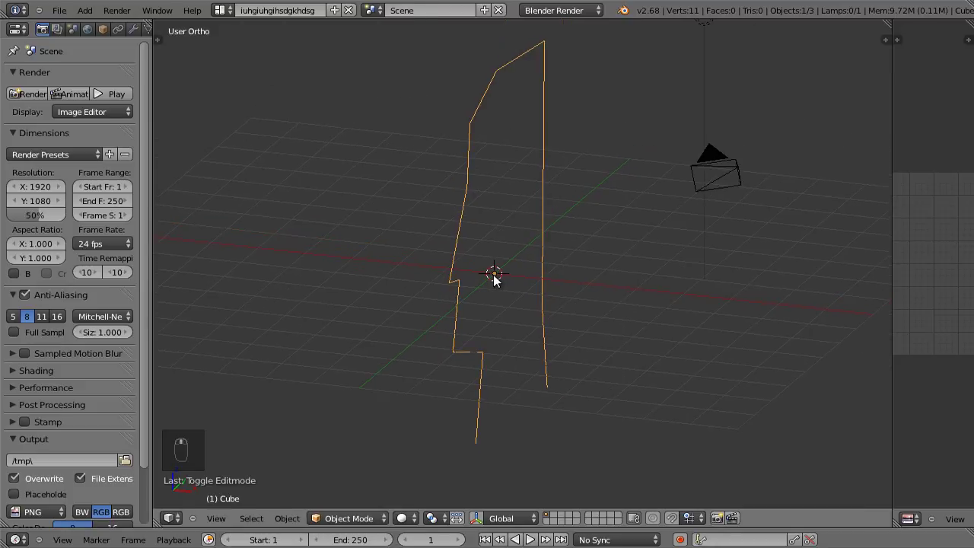
key(KP_1)
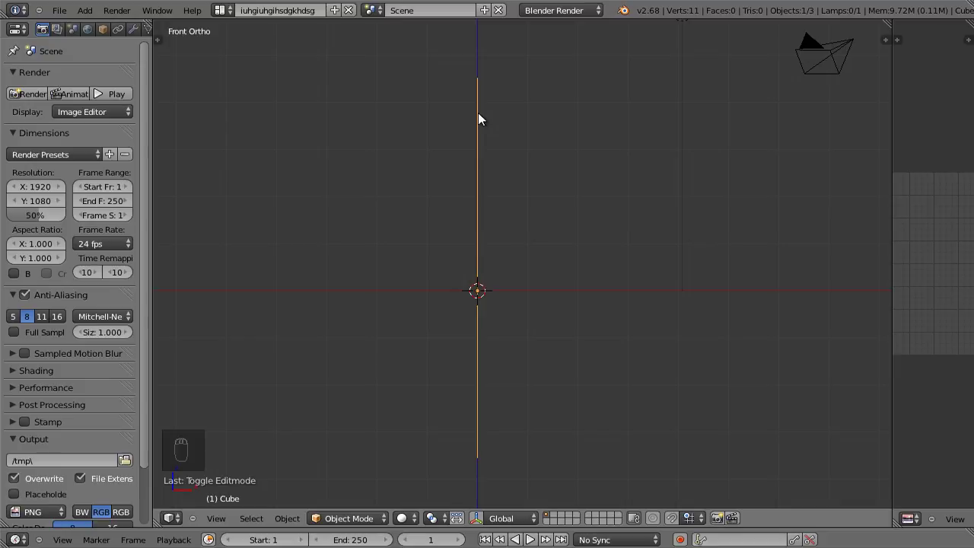
middle_drag(470, 308, 463, 297)
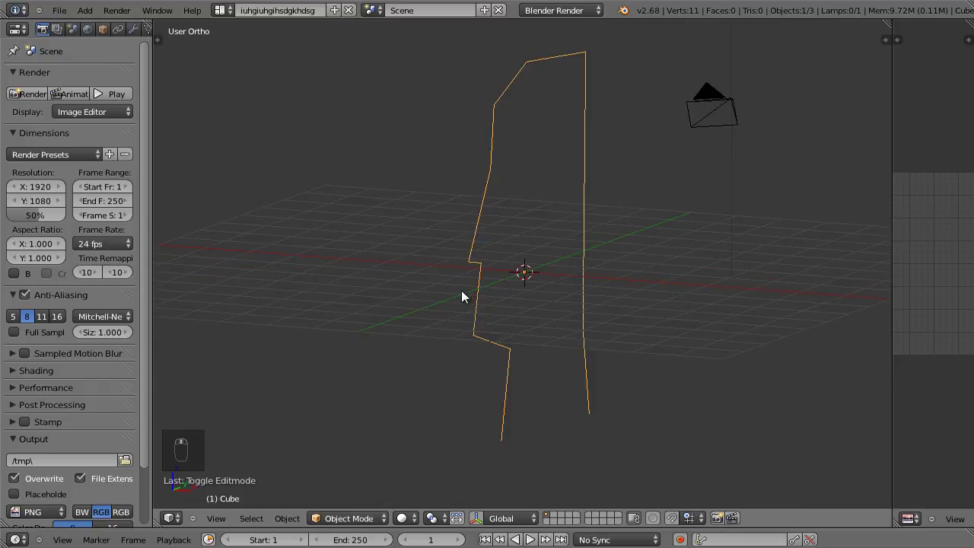
key(KP_1)
middle_drag(531, 241, 450, 278)
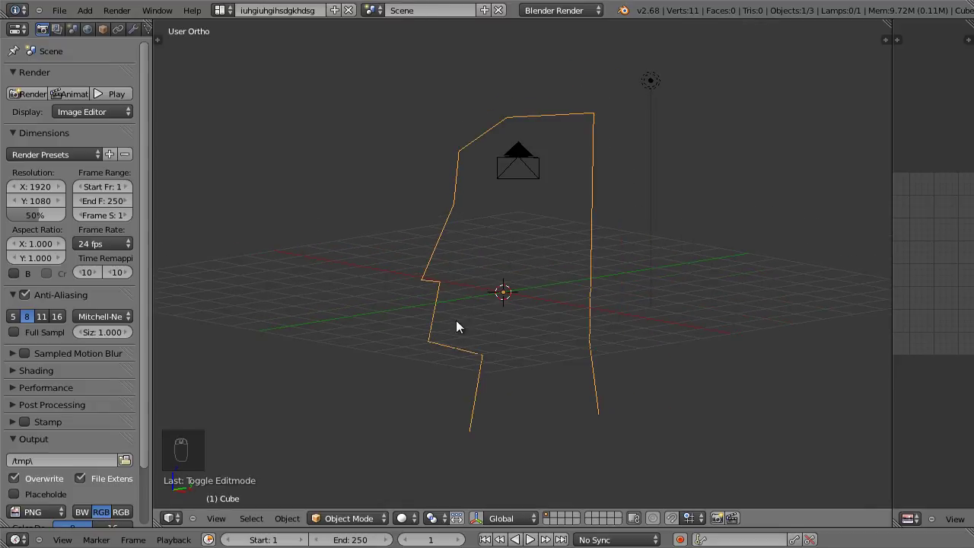
scroll(436, 284, up, 2)
Enter Edit Mode and extrude the vertex under the nose sideways in the front view.
key(Tab)
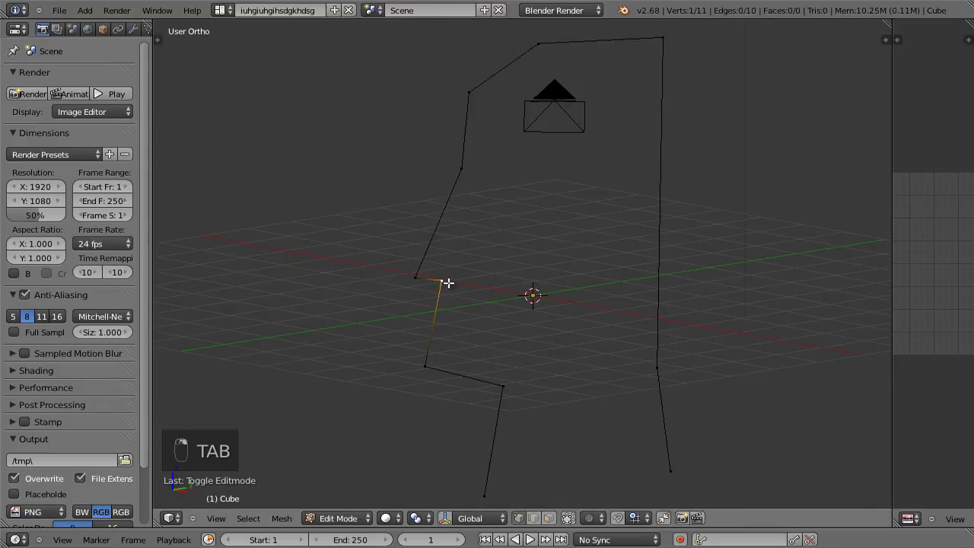
middle_drag(444, 285, 472, 285)
key(KP_1)
key(KP_1)
key(e)
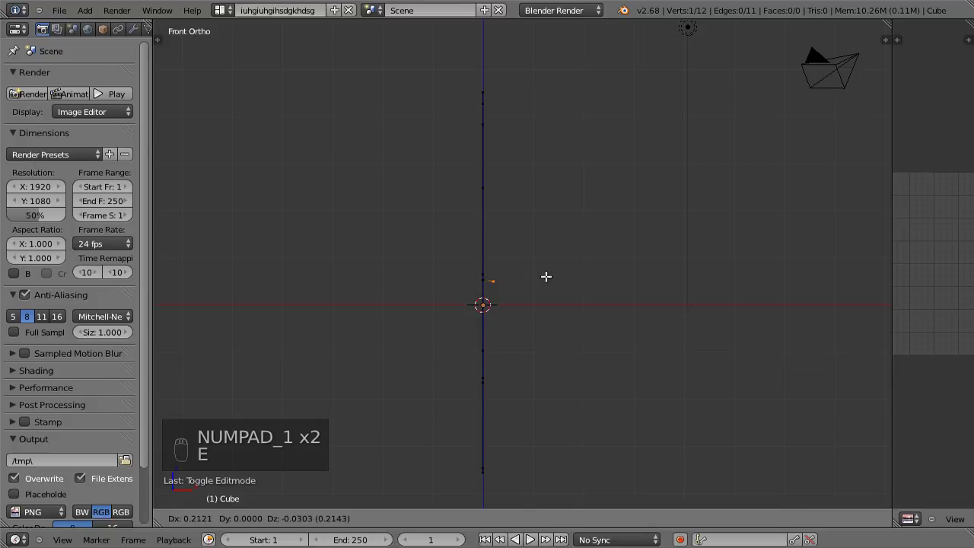
click(559, 275)
Fill the side and underside faces of the half nose and return to Object Mode.
middle_drag(559, 275, 462, 266)
key(f)
middle_drag(526, 282, 524, 278)
key(f)
middle_drag(500, 244, 551, 269)
key(KP_1)
middle_drag(493, 262, 479, 242)
key(Tab)
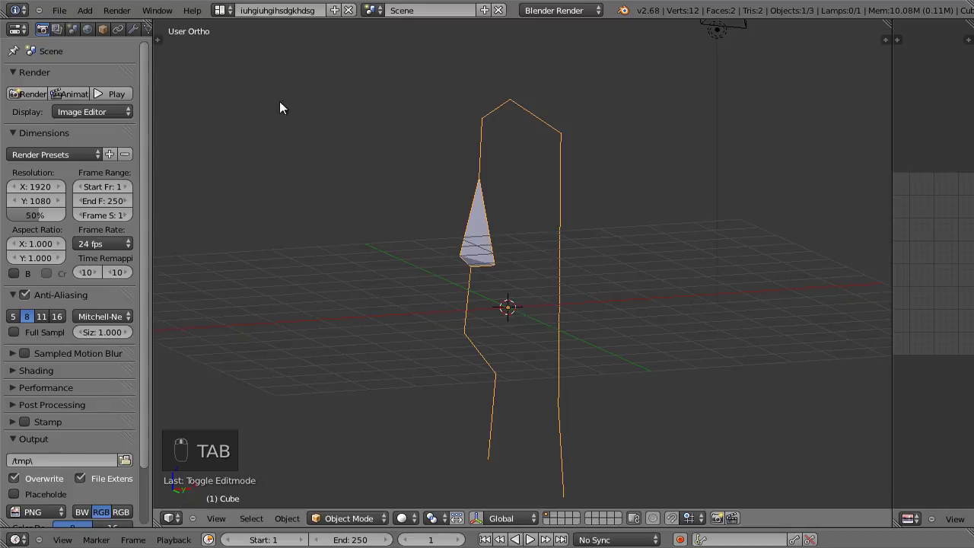
Add a Mirror modifier to the head outline to complete the other half of the nose.
click(133, 31)
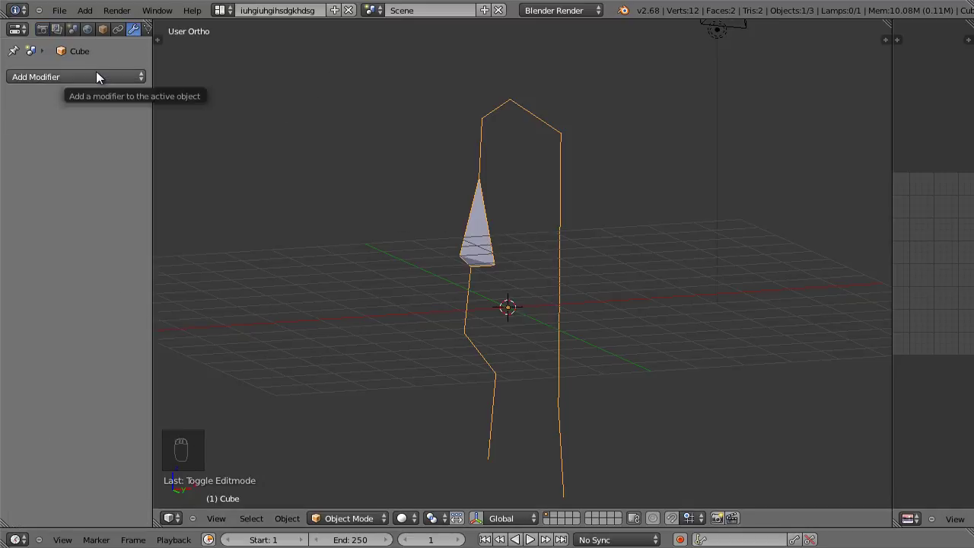
key(KP_1)
shift+middle_drag(429, 183, 449, 198)
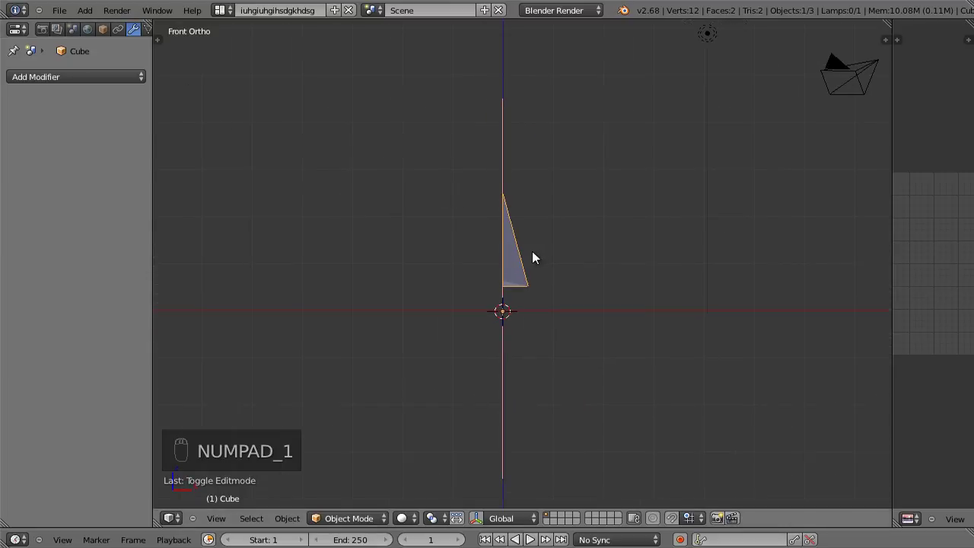
click(74, 77)
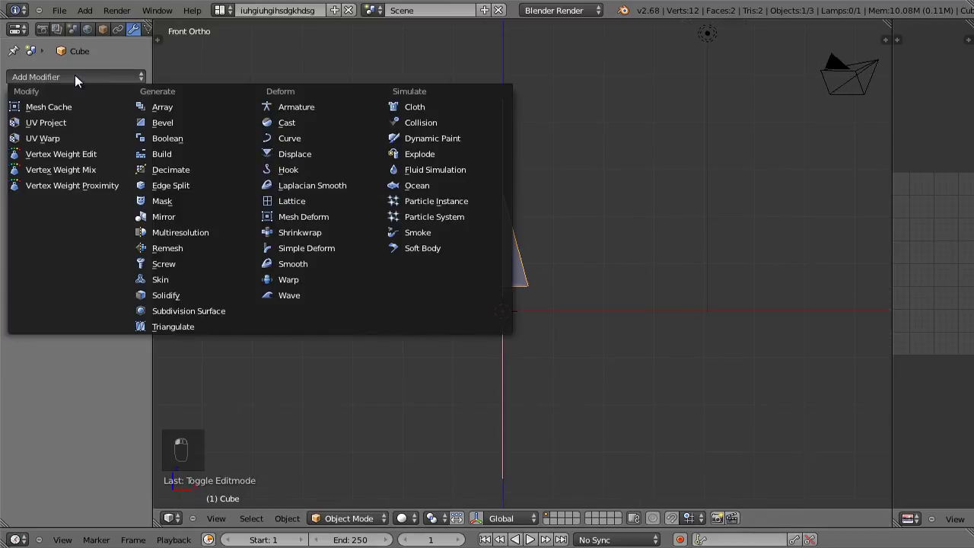
click(196, 218)
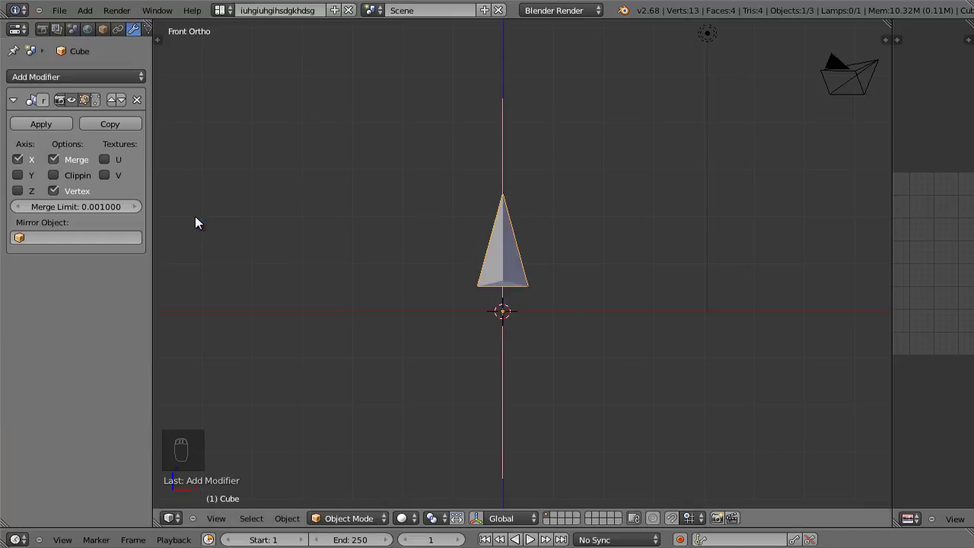
middle_drag(431, 224, 355, 254)
Switch the Mirror modifier's axis from X to Y and view the outline from several sides.
click(18, 159)
click(17, 175)
middle_drag(490, 268, 567, 263)
key(KP_1)
key(KP_3)
scroll(510, 252, down, 2)
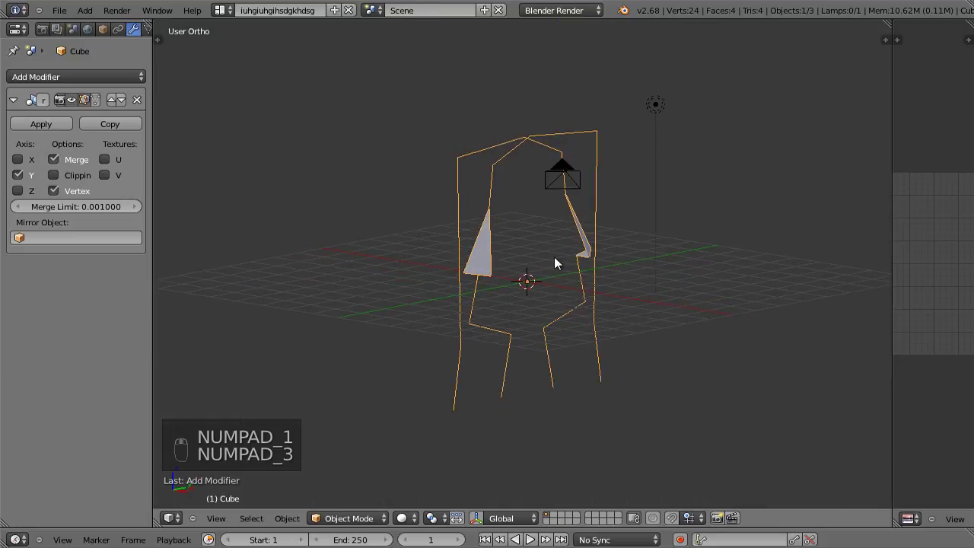
Try mirroring the head outline across the X, Y and Z axes together.
click(18, 190)
click(17, 175)
click(18, 159)
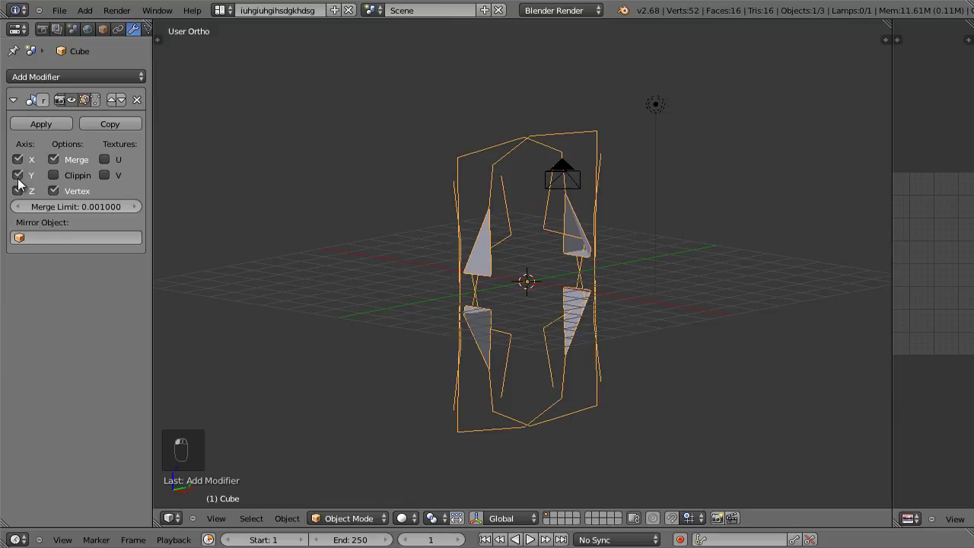
Limit the Mirror modifier to the X axis and enter Edit Mode on the head outline.
click(18, 178)
click(16, 206)
click(18, 191)
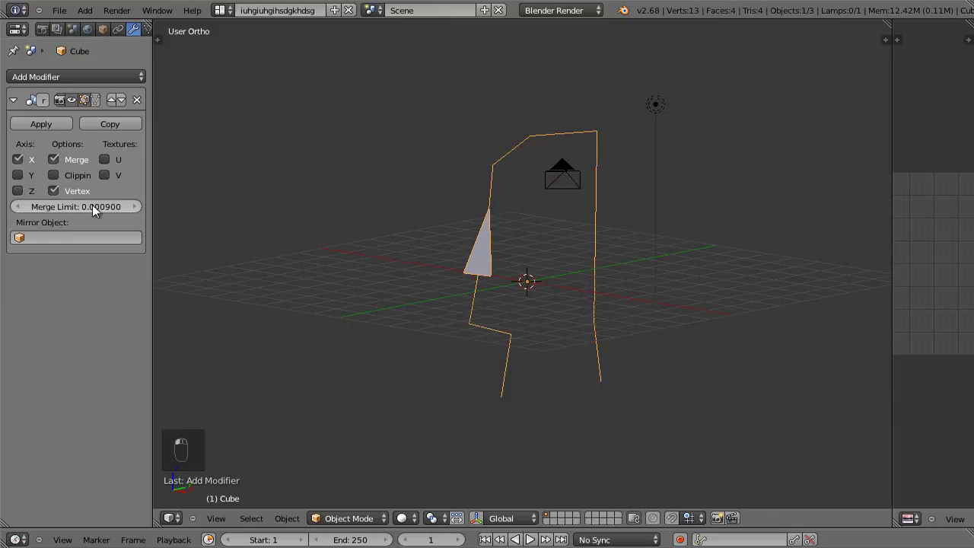
middle_drag(354, 229, 535, 279)
key(KP_1)
key(Tab)
Try moving the nose's outer side vertex to test how the mirrored half follows.
key(g)
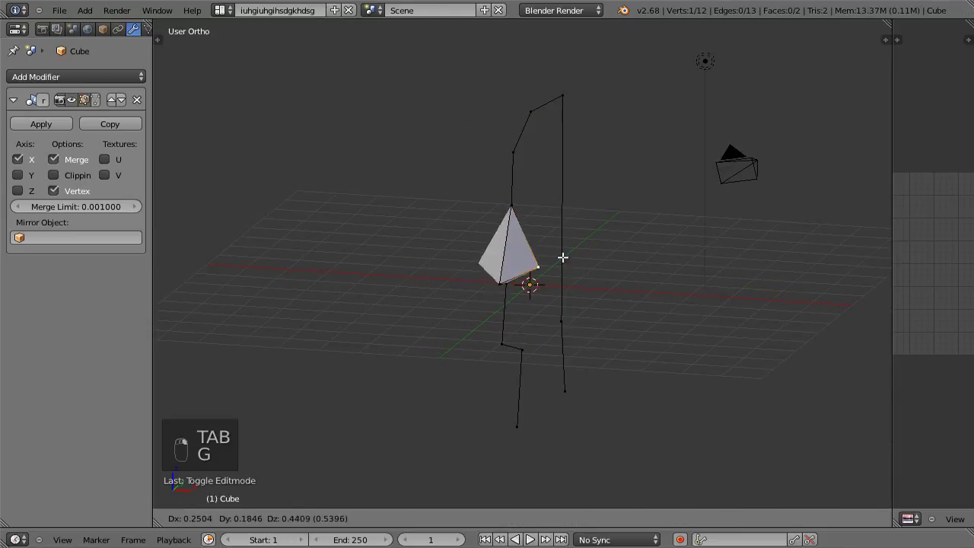
right_click(545, 266)
scroll(523, 252, up, 2)
middle_drag(526, 259, 445, 270)
key(g)
right_click(571, 263)
scroll(462, 272, down, 2)
key(g)
right_click(554, 265)
Try mirroring the nose across Y and Z as well, and go back to the X axis only.
click(17, 175)
click(17, 191)
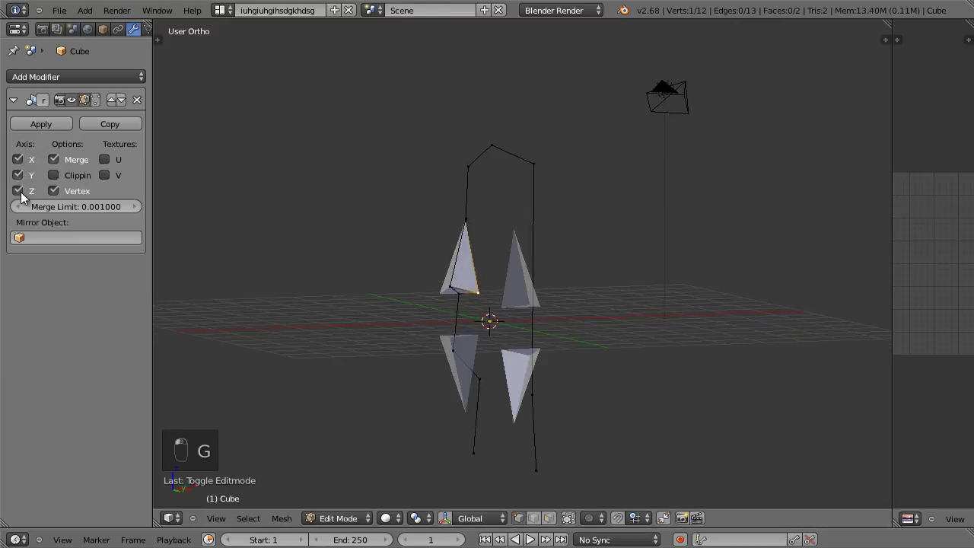
mouse_move(468, 235)
middle_down()
mouse_move(383, 261)
mouse_move(451, 241)
middle_up()
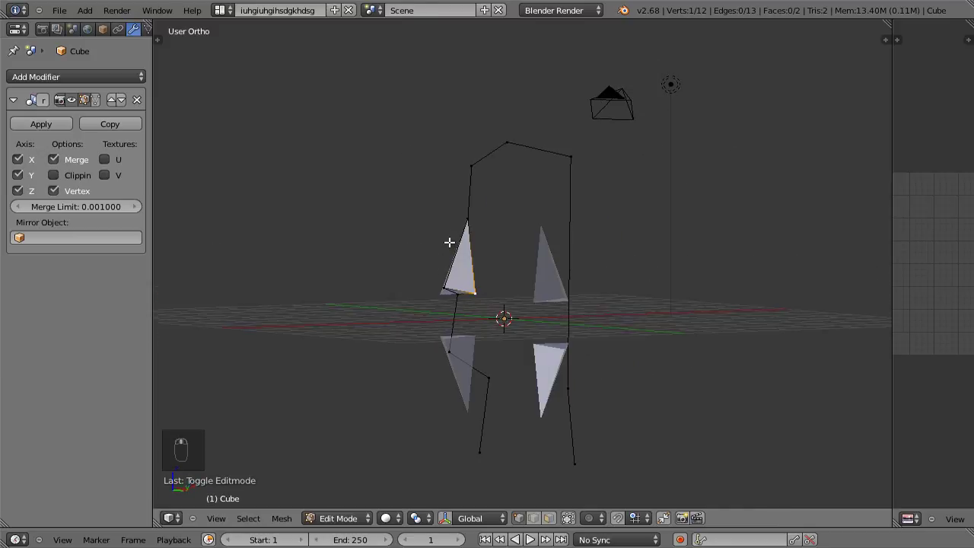
click(17, 175)
click(17, 191)
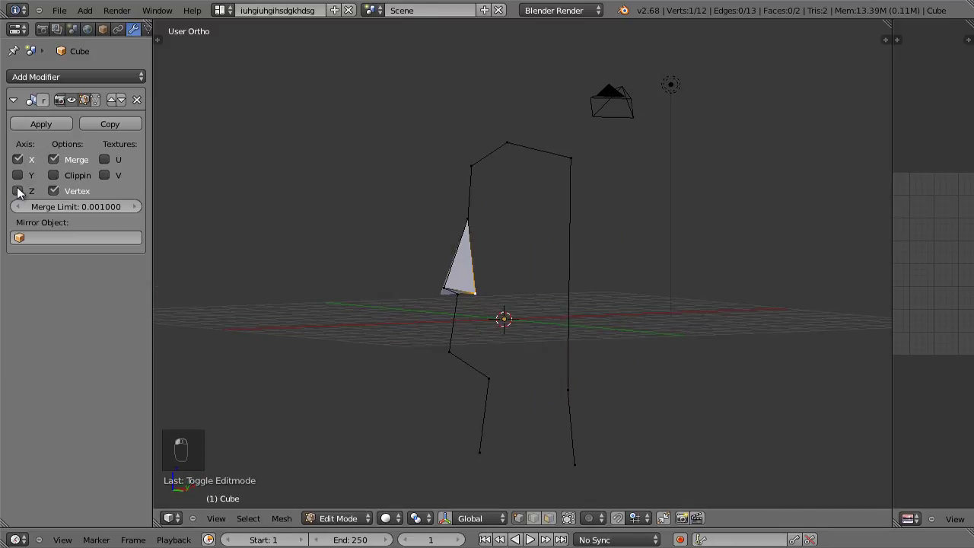
middle_drag(474, 255, 509, 272)
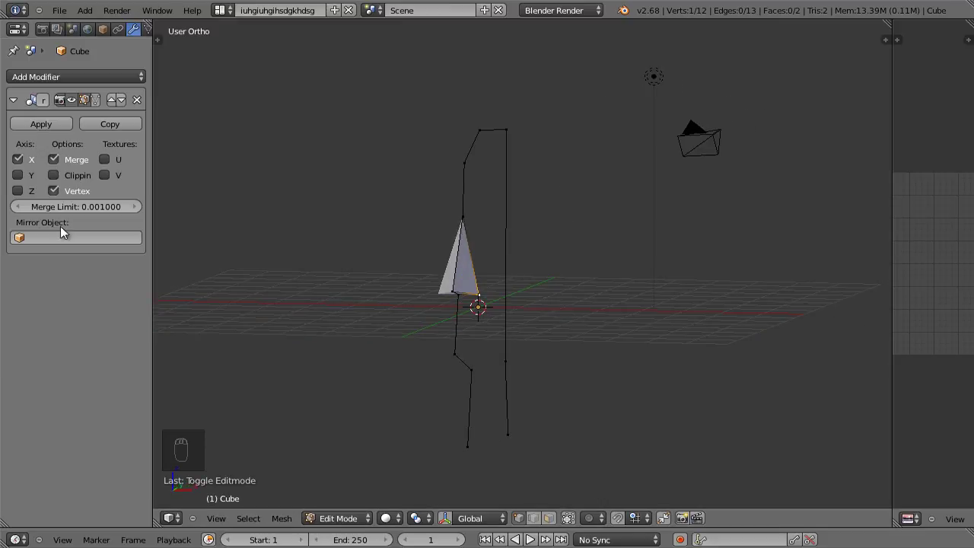
scroll(417, 237, up, 2)
shift+middle_drag(495, 267, 463, 222)
key(g)
click(493, 233)
right_click(463, 222)
In the top view, extrude the nose's side vertex three times to outline the side of the head toward the back.
key(KP_7)
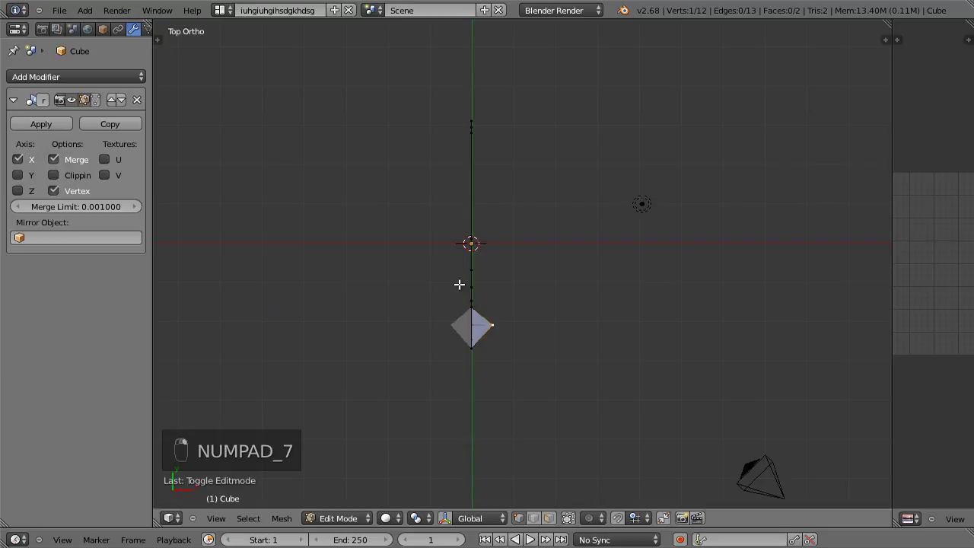
key(e)
click(598, 256)
key(e)
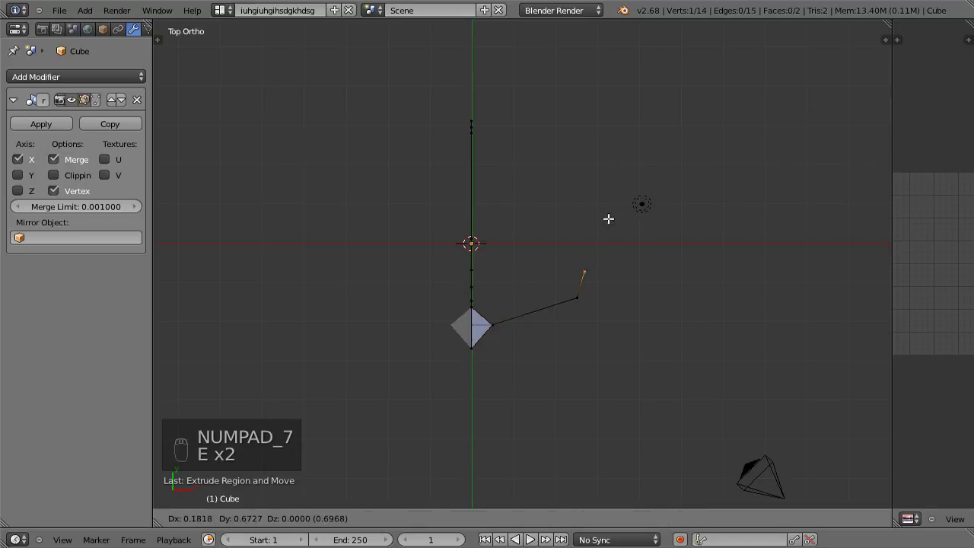
click(609, 144)
key(e)
click(567, 85)
Reposition the points of the new side outline in the right view.
middle_drag(513, 328, 548, 276)
key(KP_3)
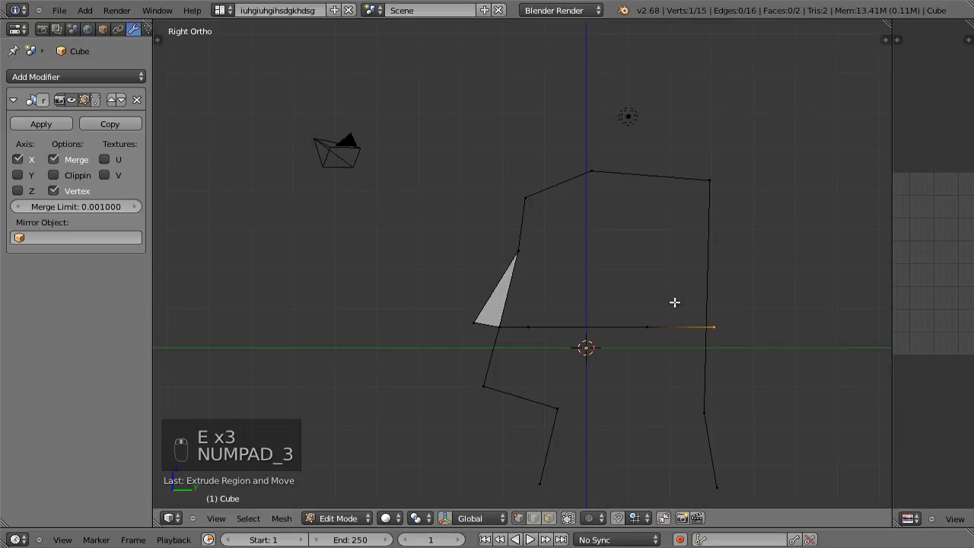
key(g)
click(638, 328)
right_click(506, 329)
key(g)
click(519, 331)
right_click(527, 330)
key(g)
click(540, 328)
Switch to wireframe shading and make two further point moves on the side outline from another angle.
mouse_move(554, 332)
middle_down()
mouse_move(646, 359)
mouse_move(580, 351)
mouse_move(541, 380)
mouse_move(572, 348)
mouse_move(509, 326)
middle_up()
key(z)
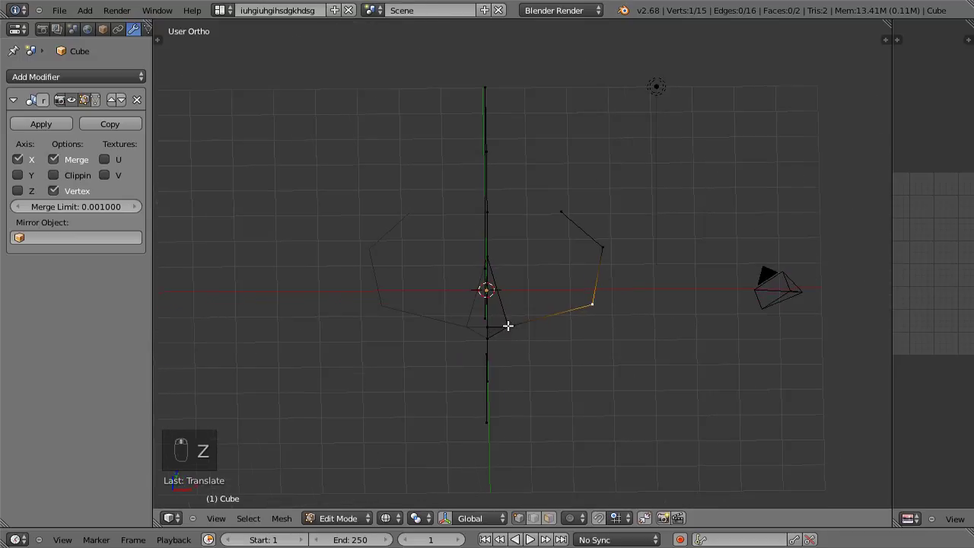
key(g)
click(585, 213)
key(g)
click(670, 196)
Add a pulled-out midpoint to the head profile's long back edge and connect the side outline's end to it.
middle_drag(670, 196, 602, 261)
key(KP_3)
key(w)
click(685, 223)
key(g)
click(749, 287)
key(g)
key(f)
Extrude the head profile's top edges outward and once more downward to shape the side of the crown.
key(KP_1)
key(e)
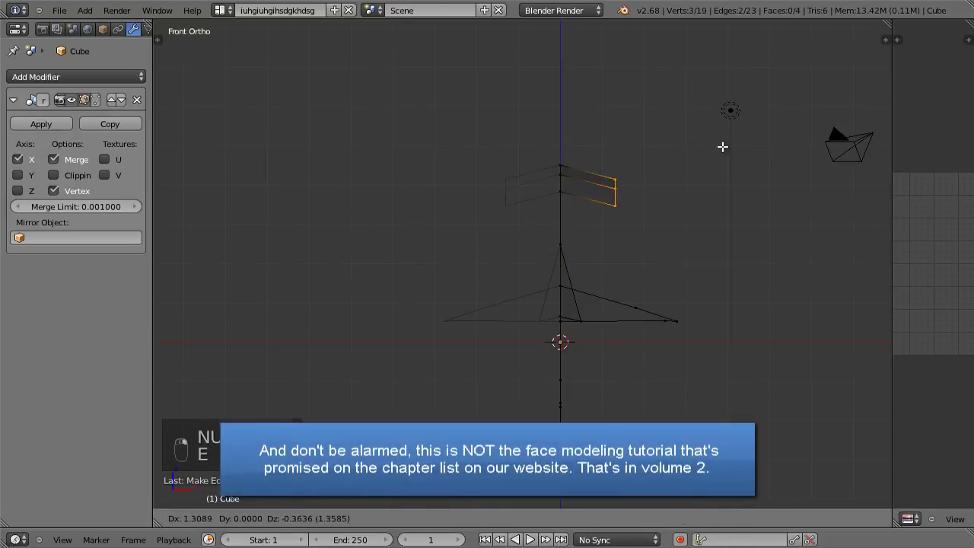
key(r)
key(g)
key(KP_3)
key(e)
key(g)
Fill the faces between the crown and the side outline and return to Object Mode with solid shading.
shift+right_click(647, 303)
key(f)
middle_drag(704, 285, 649, 299)
shift+right_click(654, 300)
key(f)
right_click(644, 281)
key(f)
shift+right_click(556, 296)
key(f)
key(z)
key(Tab)
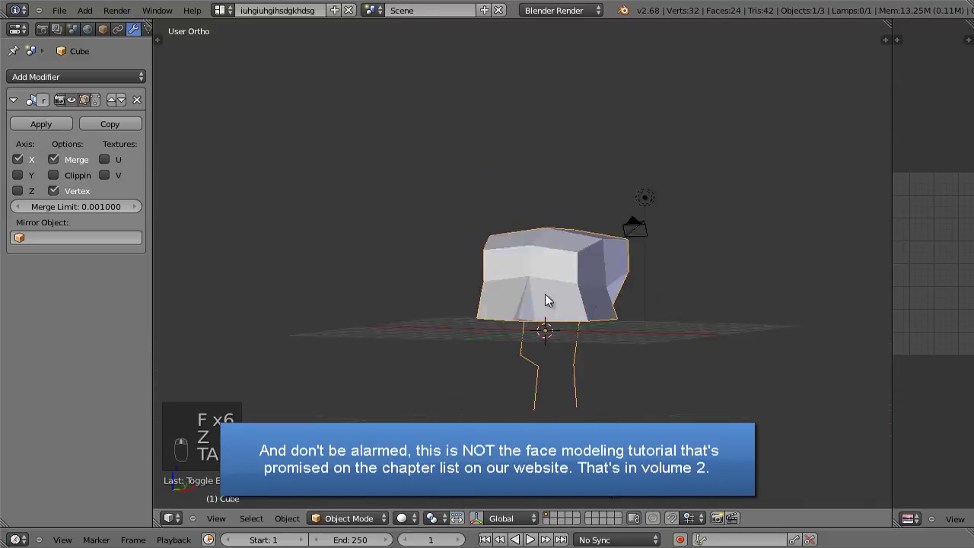
In Edit Mode, extrude the edge under the chin sideways and reposition it in the right view.
key(Tab)
middle_drag(545, 295, 570, 230)
key(KP_3)
key(KP_1)
key(e)
key(KP_3)
key(g)
right_click(559, 332)
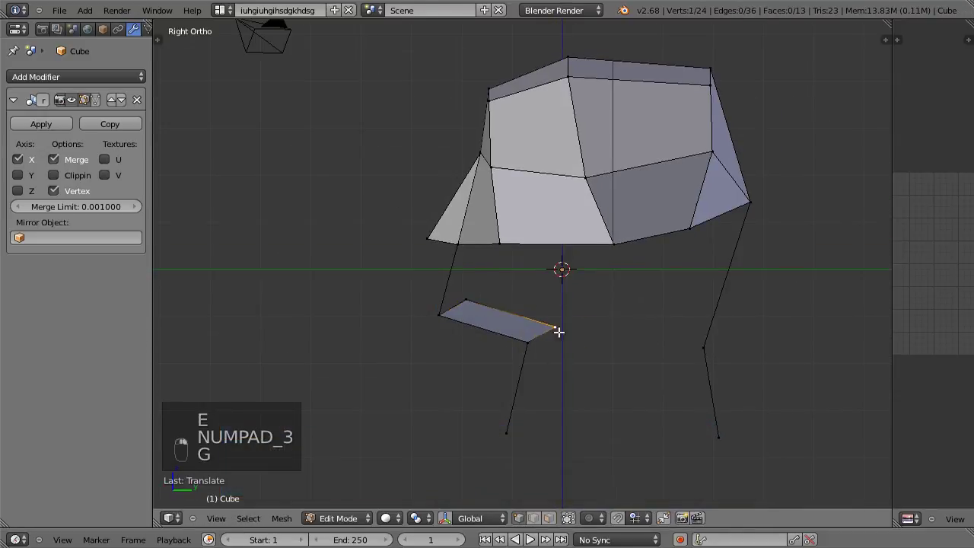
Extrude the jaw edge further along the X axis, fill the gaps between the jaw and the side of the head, and return to Object Mode.
key(g)
key(e)
key(x)
middle_drag(552, 309, 567, 281)
key(f)
shift+right_click(391, 331)
key(f)
key(f)
key(Tab)
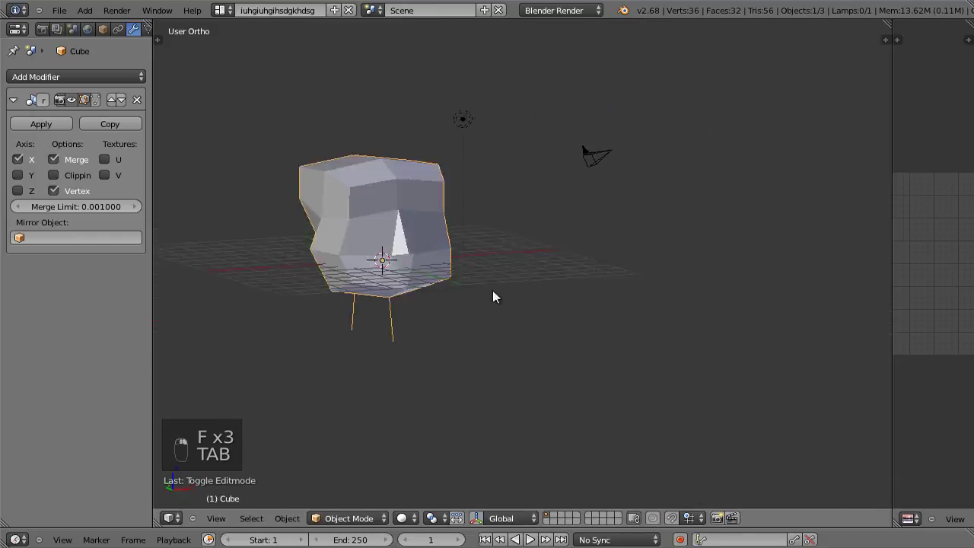
In Edit Mode, extrude points from under the jaw down the neck and move the lower one outward in the front view.
key(Tab)
key(KP_3)
key(b)
key(e)
key(e)
right_click(509, 281)
key(KP_1)
key(g)
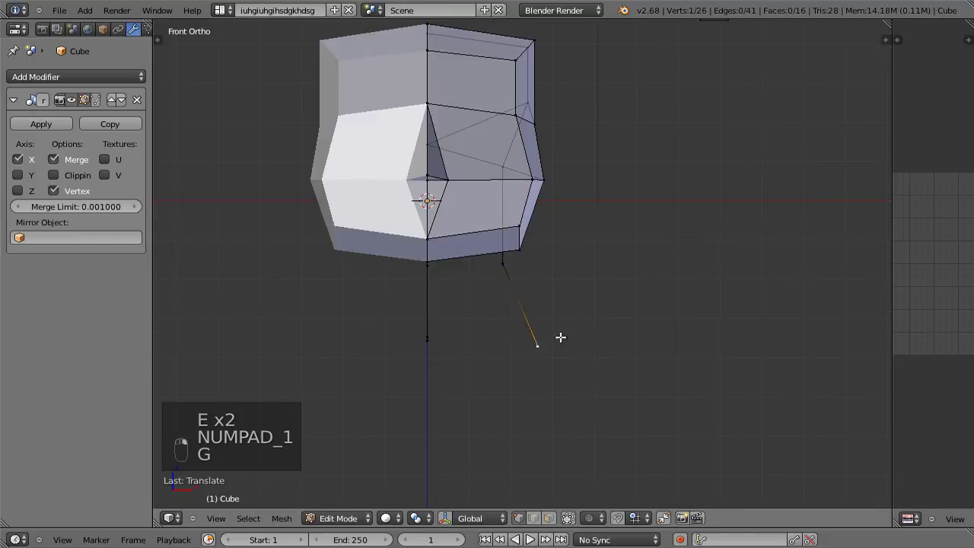
Fill the faces under the jaw and across the front of the neck.
middle_drag(561, 337, 507, 261)
key(f)
key(f)
middle_drag(550, 180, 477, 259)
key(f)
Extrude another neck vertex downward in the right view and reposition it in the front view.
key(KP_3)
key(e)
key(KP_1)
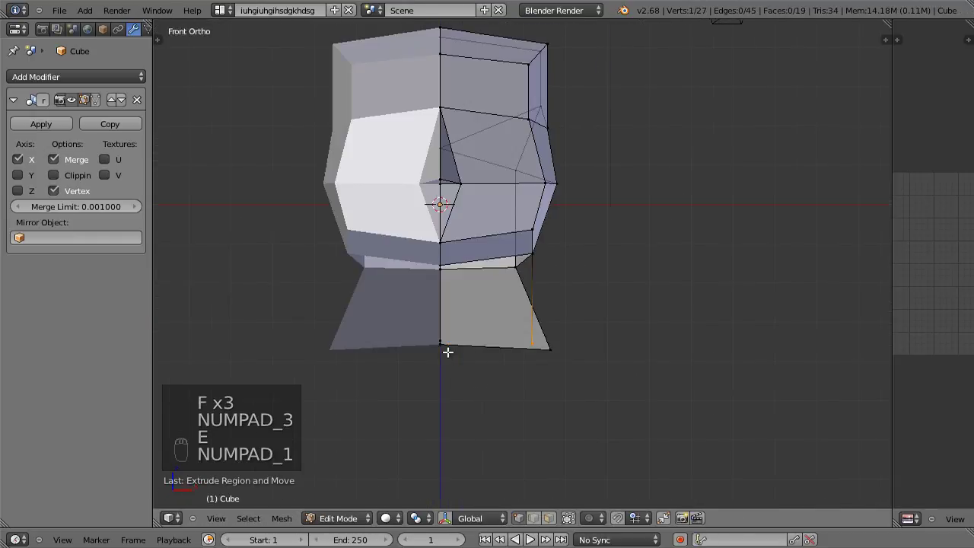
key(g)
Fill the remaining faces around the side and back of the neck and return to Object Mode.
middle_drag(448, 353, 485, 261)
shift+right_click(431, 305)
key(f)
key(f)
key(Tab)
middle_drag(387, 268, 523, 239)
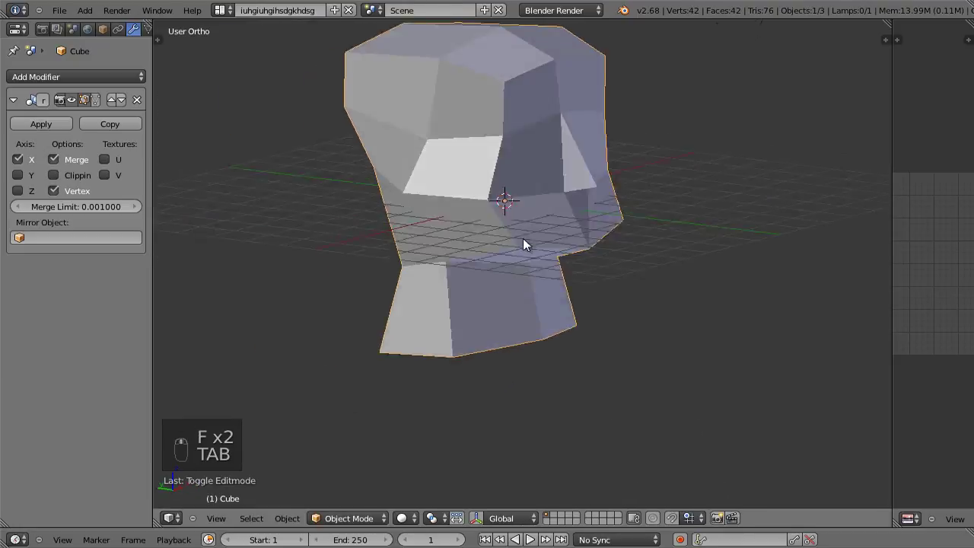
In the front view, box-select two groups of head vertices in turn and move each to refine the outline.
key(Tab)
key(KP_1)
key(b)
key(g)
key(a)
key(b)
key(g)
key(Tab)
In the right view, box-select the front neck vertices, adjust their position, and return to Object Mode.
key(Tab)
key(KP_3)
key(b)
drag(505, 243, 553, 274)
key(g)
key(Tab)
key(KP_3)
key(Tab)
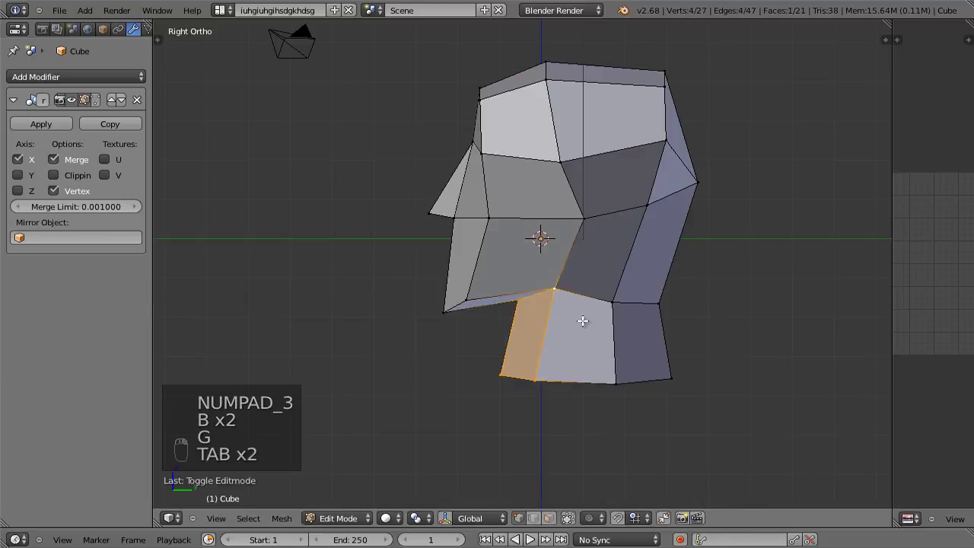
key(g)
key(Tab)
Scale the box-selected neck vertices in the right view, reposition vertices from the back view, and return to Object Mode.
key(Tab)
key(KP_3)
key(b)
key(s)
key(s)
middle_drag(657, 203, 504, 233)
key(ctrl+KP_1)
key(g)
key(Tab)
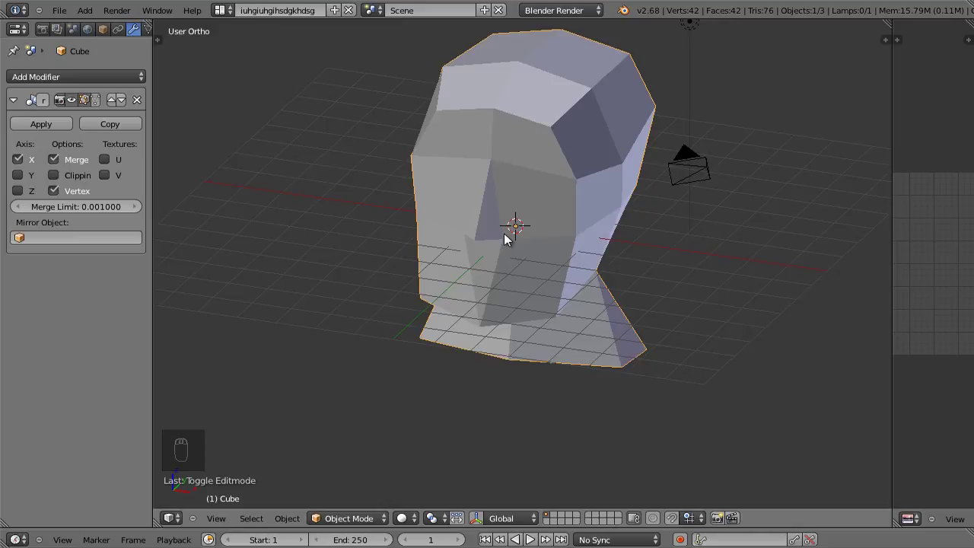
Enter Edit Mode on the head and bring the nose into close view.
middle_drag(504, 236, 481, 185)
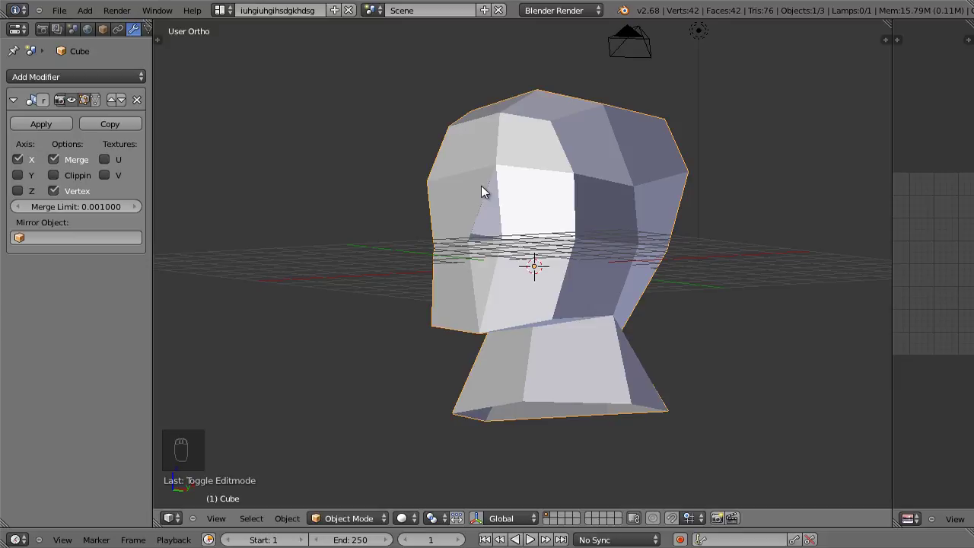
middle_drag(520, 170, 525, 142)
key(Tab)
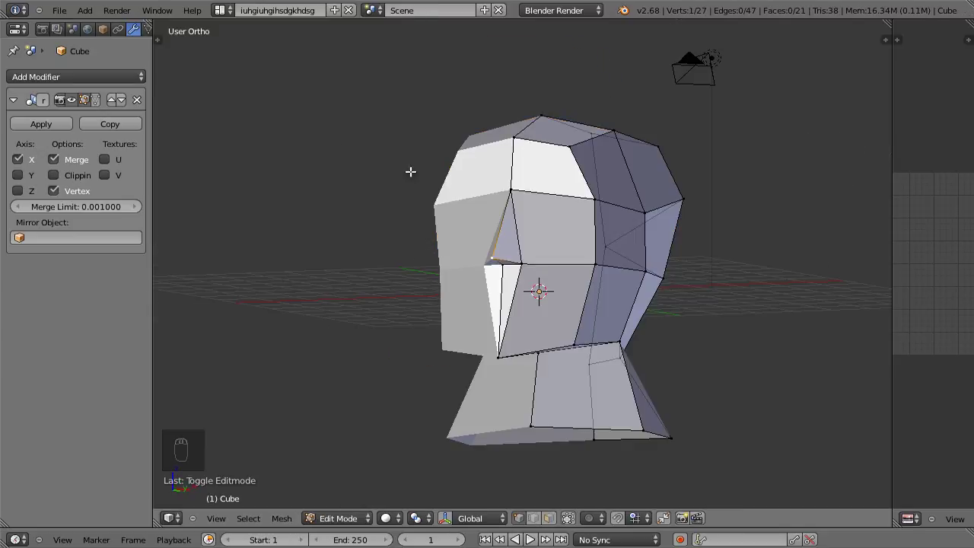
scroll(398, 235, up, 3)
middle_drag(398, 235, 651, 266)
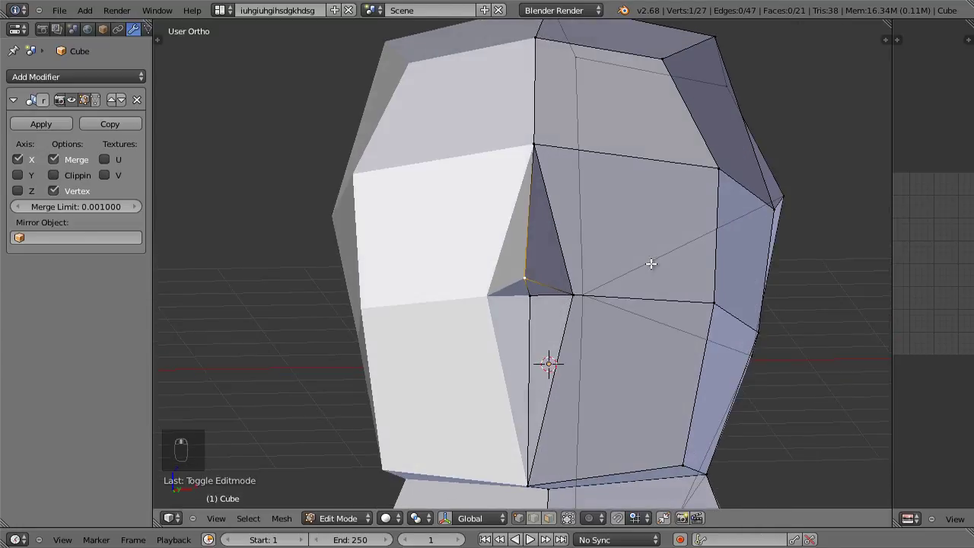
Try moving the nose-tip vertex away from and across the mirror plane with clipping off.
key(g)
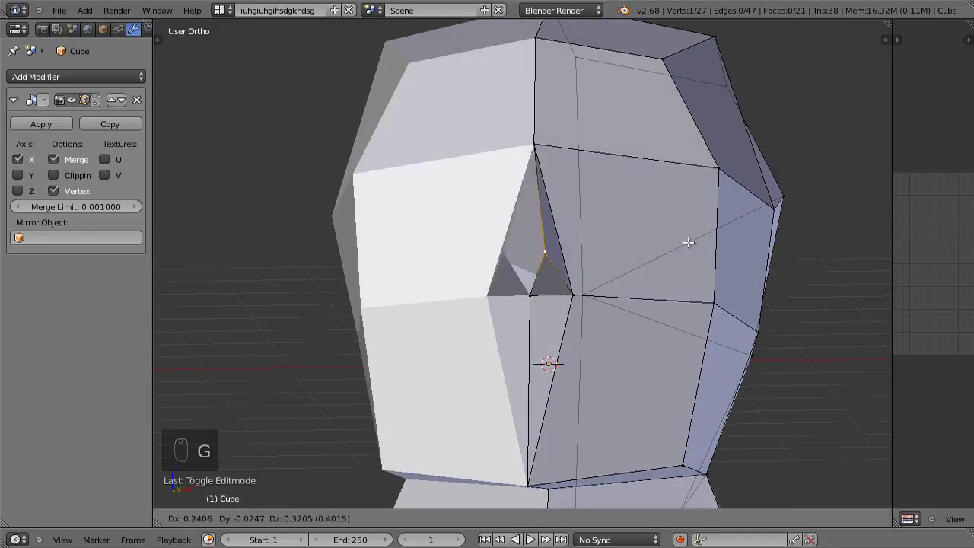
click(637, 241)
middle_drag(583, 246, 533, 222)
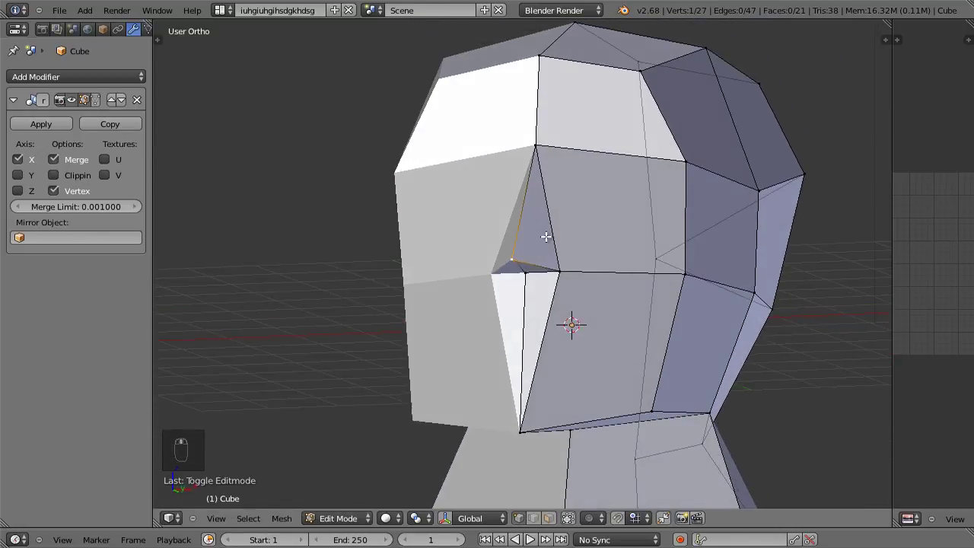
key(g)
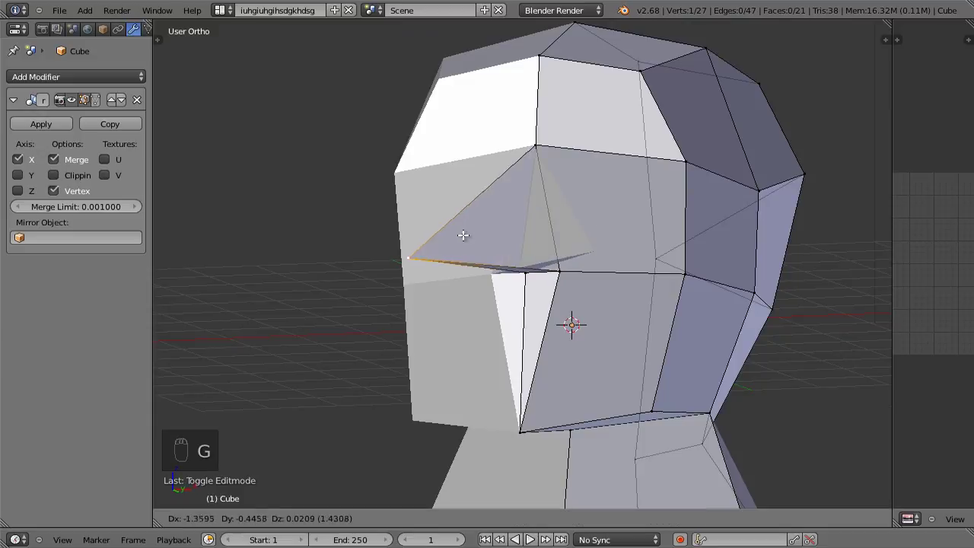
right_click(456, 236)
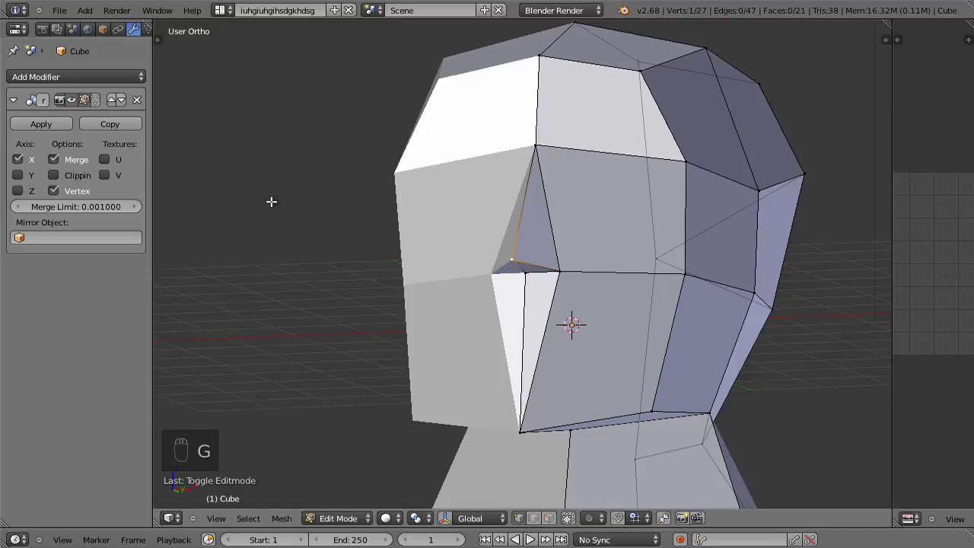
Enable Clipping on the Mirror modifier and test it by moving the nose-tip vertex.
click(54, 175)
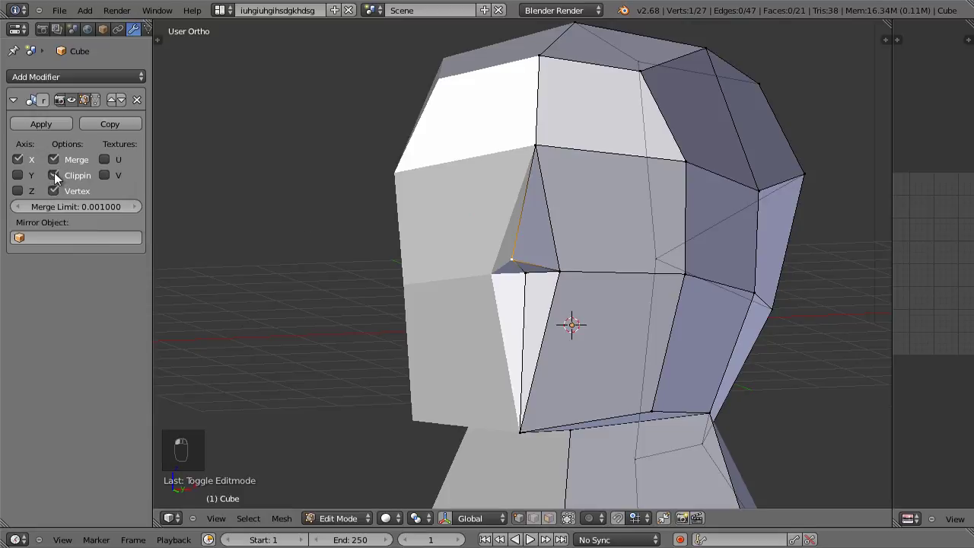
middle_drag(548, 229, 526, 221)
key(g)
click(457, 230)
middle_drag(552, 271, 593, 261)
Try moving the vertex beside the nose toward and away from the mirror plane with clipping on.
right_click(561, 266)
key(g)
click(522, 278)
key(g)
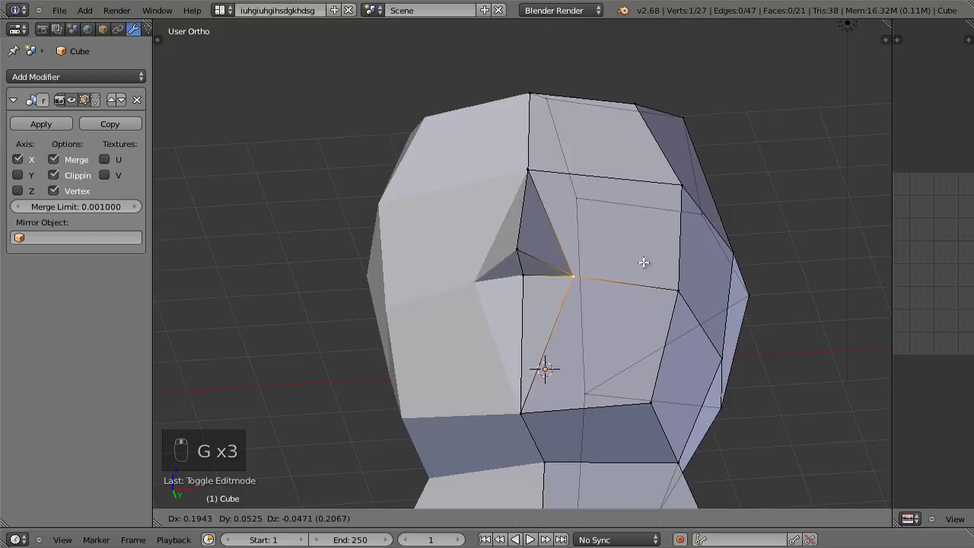
click(570, 264)
middle_drag(570, 264, 545, 217)
key(g)
click(661, 266)
key(g)
right_click(531, 255)
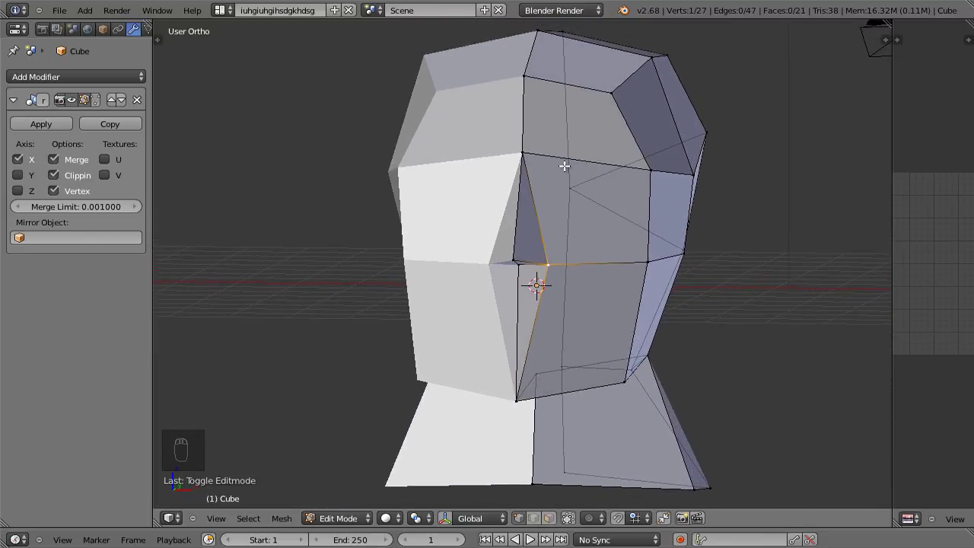
Move the vertex beside the nose against the mirror plane and toggle the Mirror modifier's Vertex Groups option.
middle_drag(555, 166, 599, 202)
key(g)
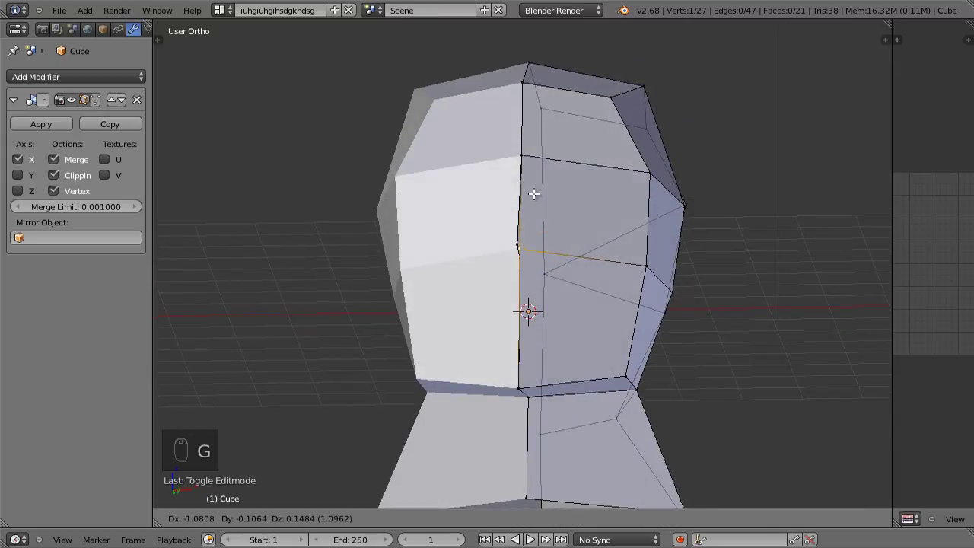
click(555, 214)
middle_drag(555, 214, 472, 215)
middle_drag(539, 228, 489, 240)
click(53, 191)
key(g)
click(552, 224)
key(g)
click(548, 205)
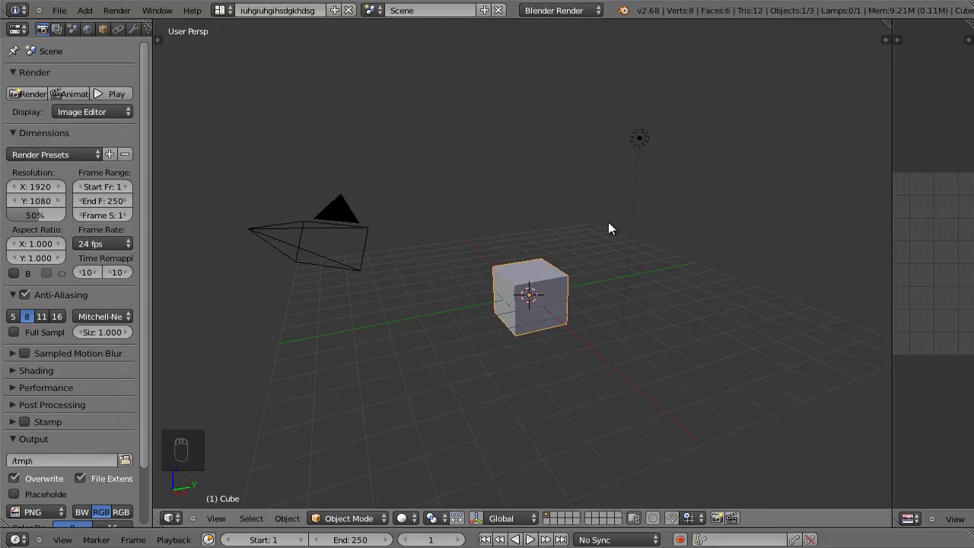
In the new scene, switch to the front orthographic view and delete the default cube.
key(KP_1)
key(KP_5)
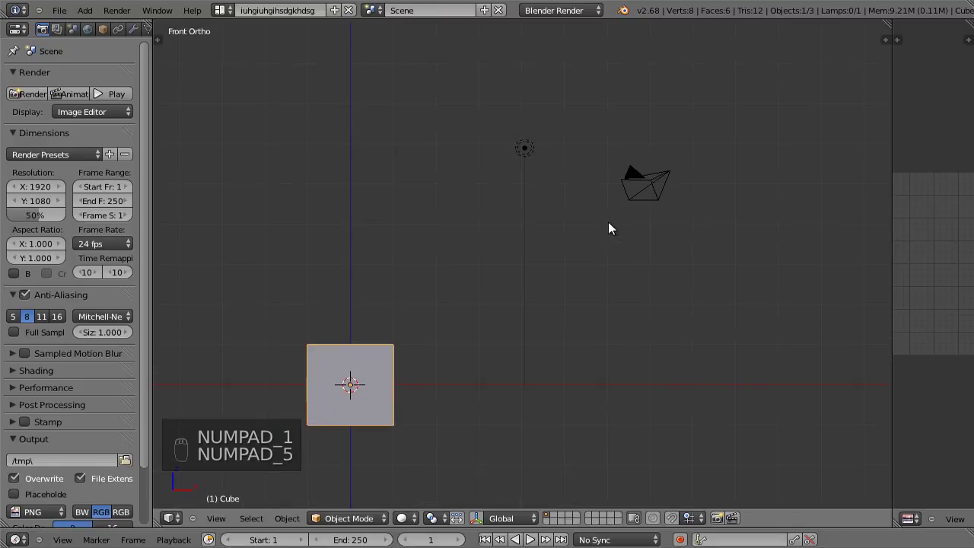
shift+middle_drag(560, 270, 644, 228)
key(x)
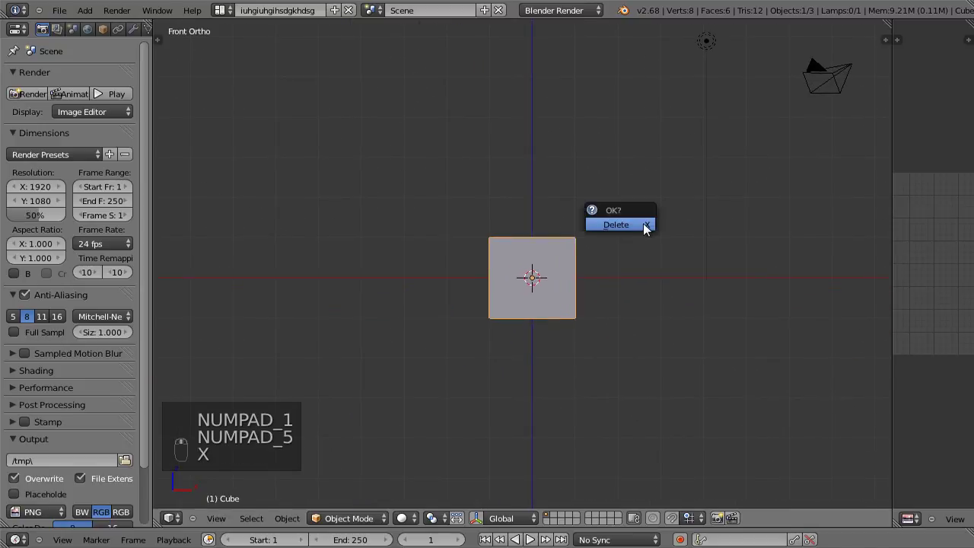
click(643, 227)
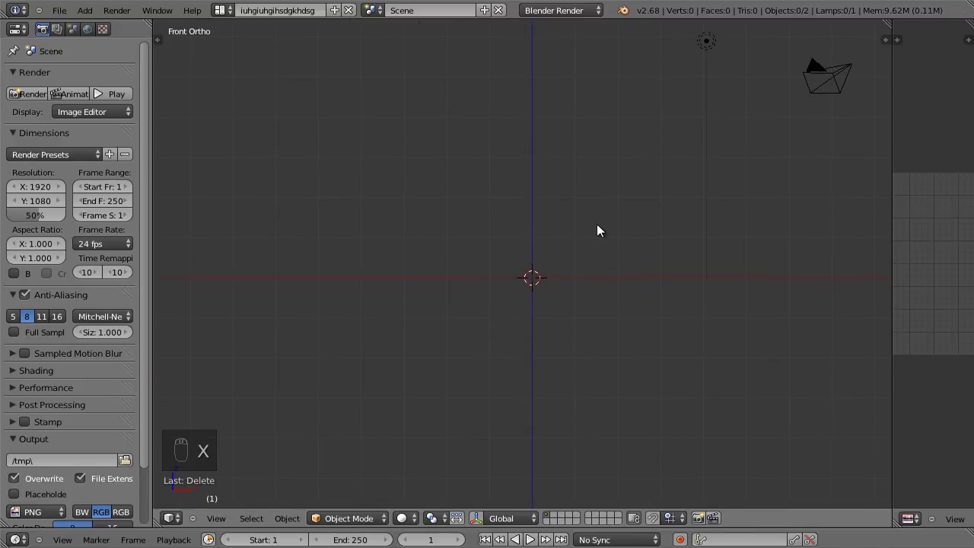
Add a mesh circle and delete the vertices on its positive X side in Edit Mode, leaving a half circle.
key(shift+a)
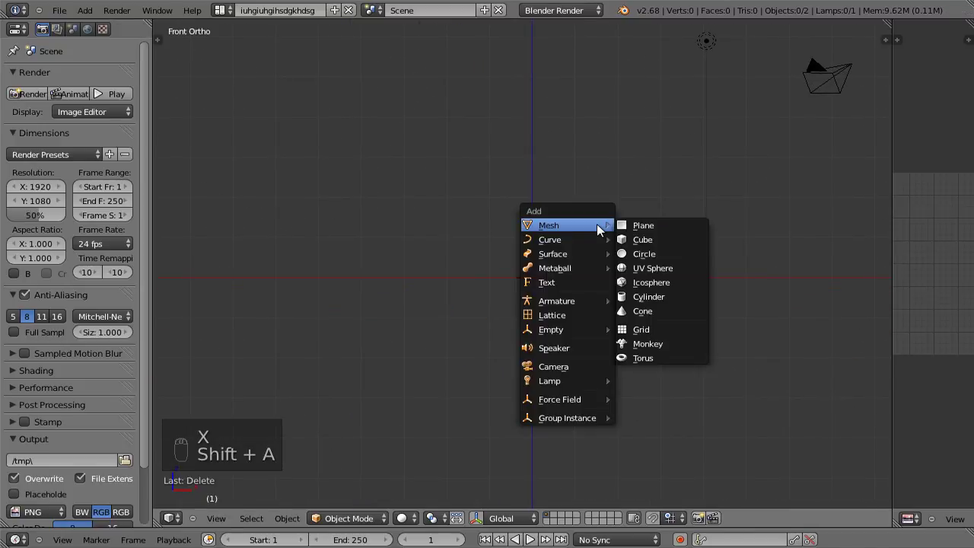
click(660, 254)
key(Tab)
scroll(533, 242, up, 5)
key(a)
key(b)
key(b)
drag(540, 208, 720, 466)
key(x)
click(707, 342)
Reposition the vertices at the bottom end of the half circle to start shaping a vase base.
shift+middle_drag(617, 332, 649, 287)
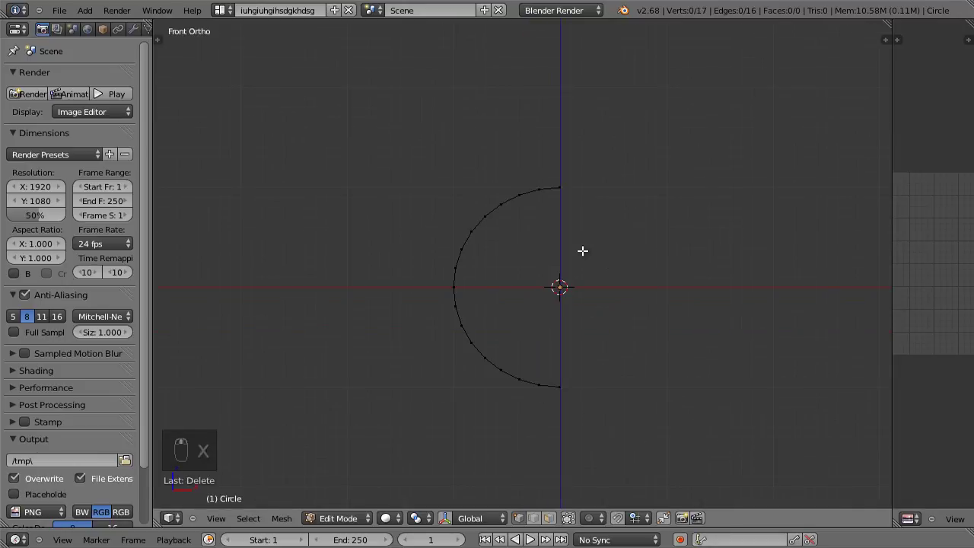
scroll(538, 341, up, 1)
scroll(537, 398, up, 2)
key(g)
click(553, 383)
right_click(518, 392)
key(g)
click(517, 394)
right_click(477, 378)
key(g)
click(485, 395)
Pull the next lower side vertices inward and adjust the base vertices to form a small foot on the vase profile.
right_click(456, 358)
key(g)
click(489, 392)
right_click(434, 339)
key(g)
scroll(491, 366, down, 1)
scroll(481, 400, up, 2)
right_click(495, 400)
key(g)
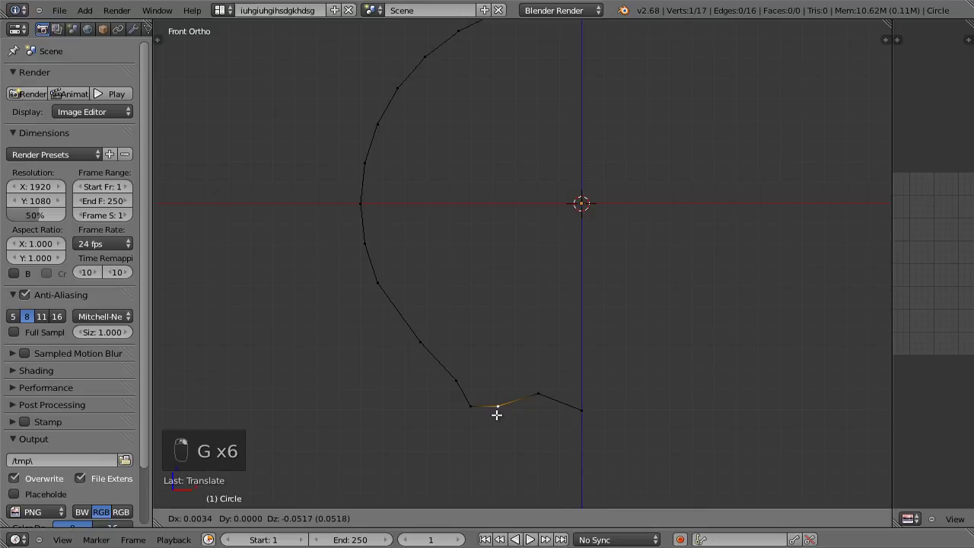
click(497, 414)
Raise the profile's bottom centre vertex level with its neighbour to flatten the middle of the base.
scroll(533, 388, down, 2)
key(Tab)
scroll(555, 392, up, 3)
key(Tab)
right_click(586, 407)
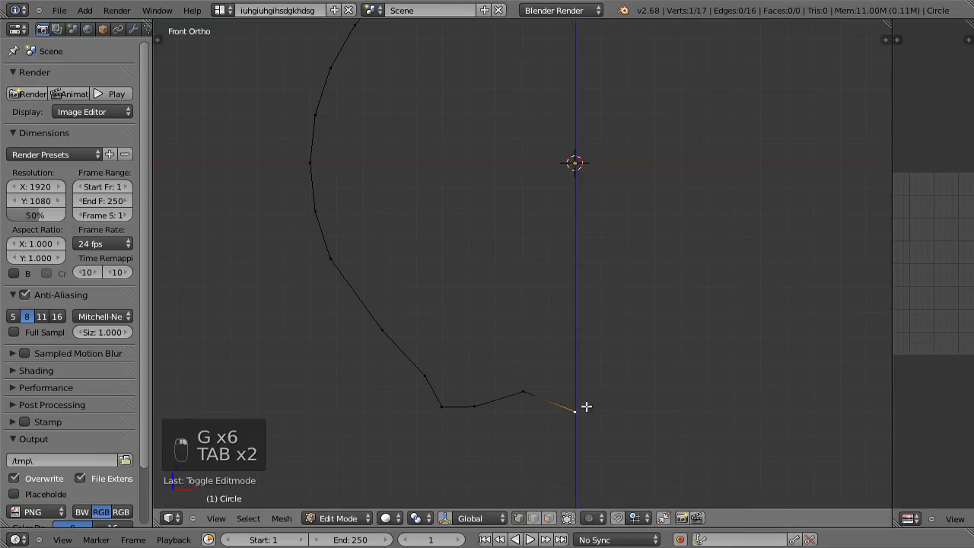
key(g)
click(586, 375)
Move two upper vertices of the profile upward and inward to form the vase's neck.
scroll(585, 375, down, 2)
shift+scroll(533, 384, up, 2)
right_click(467, 136)
key(g)
click(471, 125)
right_click(491, 120)
key(g)
click(479, 96)
Move the last two top vertices up and outward to form the vase's flared rim, and return to Object Mode.
shift+middle_drag(503, 125, 501, 180)
scroll(503, 180, down, 2)
right_click(533, 178)
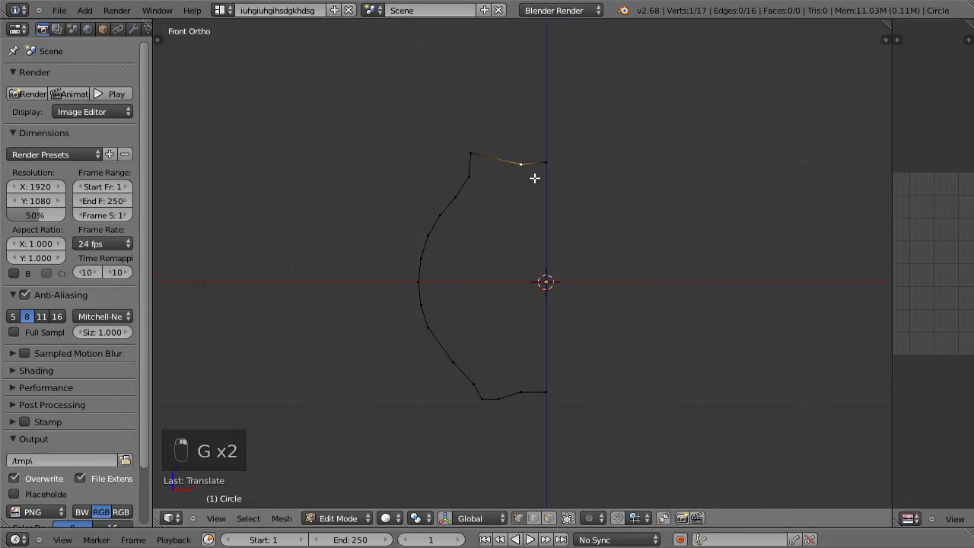
key(g)
click(496, 141)
right_click(543, 163)
key(g)
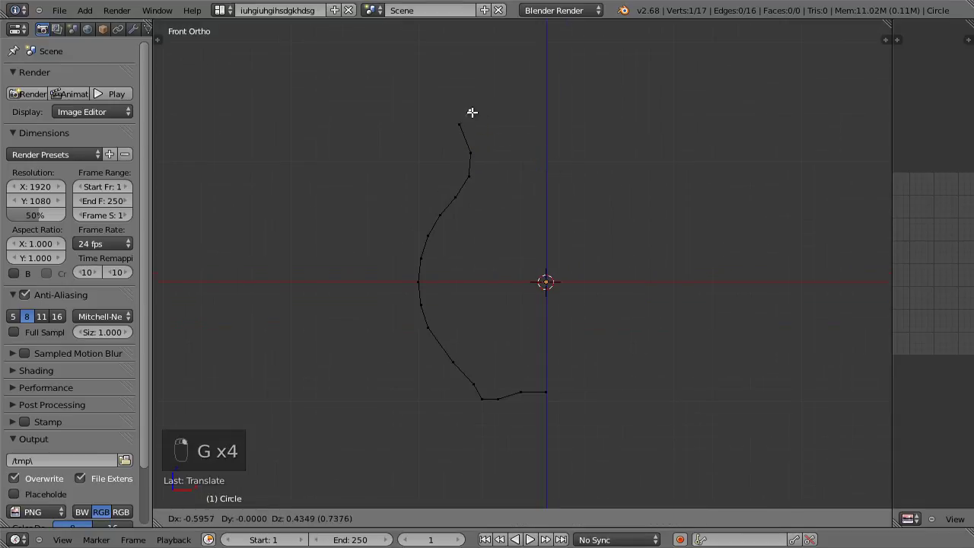
click(447, 104)
key(Tab)
scroll(584, 400, up, 2)
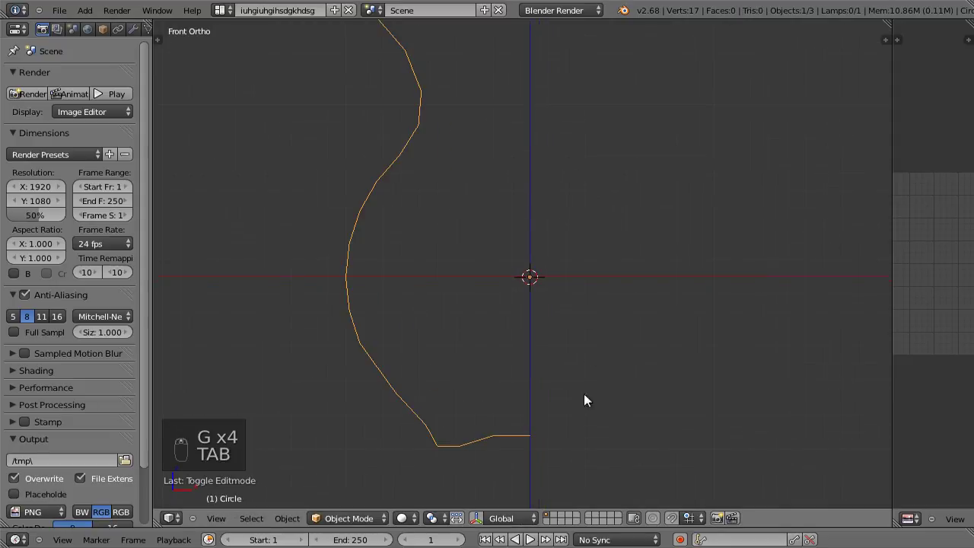
In Edit Mode, select the vertices along the profile's lower side and foot and subdivide the edges between them.
scroll(491, 437, up, 2)
key(Tab)
right_click(401, 424)
shift+right_click(415, 455)
shift+right_click(450, 453)
shift+right_click(370, 374)
shift+right_click(330, 304)
key(w)
click(417, 220)
Reposition three vertices on the profile's lower side to smooth the curve running into the foot.
right_click(354, 332)
key(g)
click(352, 333)
right_click(393, 399)
key(g)
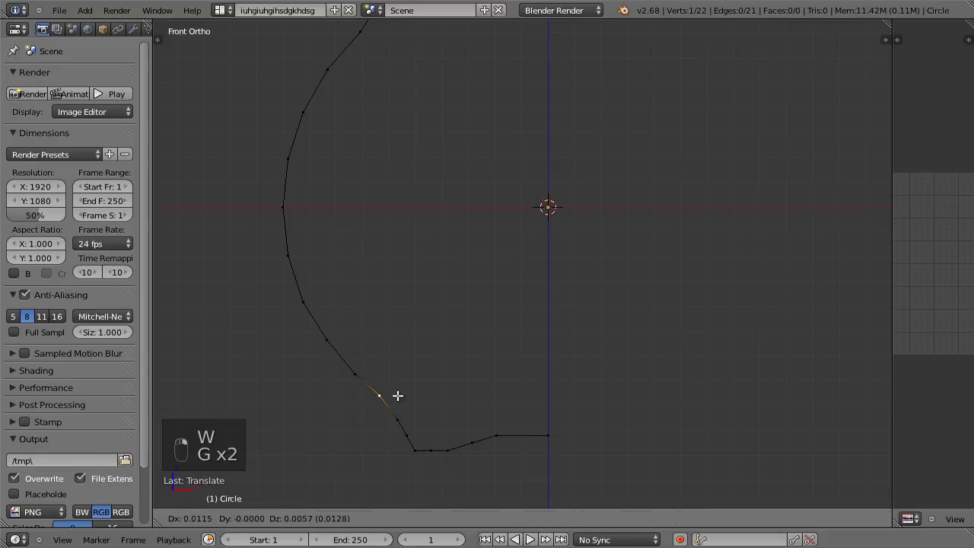
click(397, 396)
shift+middle_drag(411, 420, 424, 363)
scroll(423, 363, up, 1)
right_click(432, 376)
key(g)
click(435, 384)
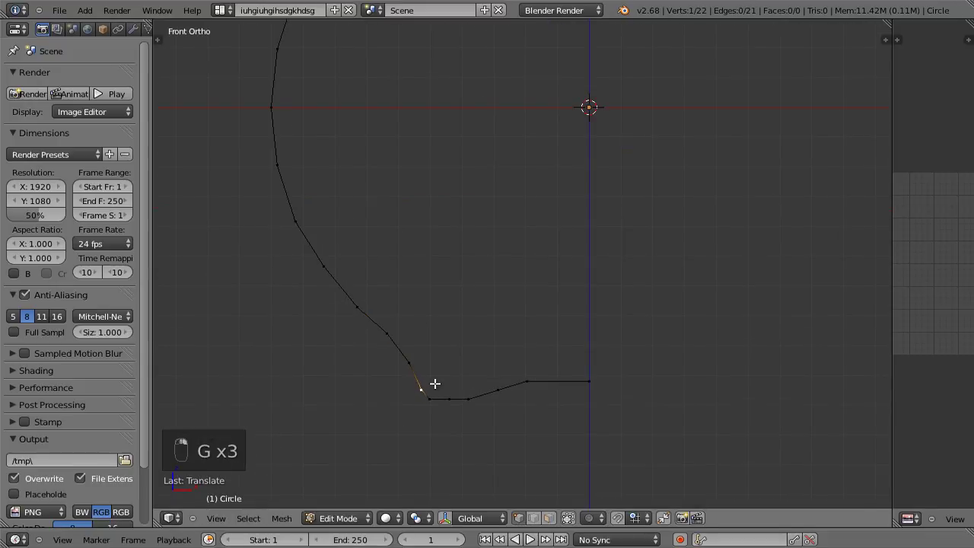
Raise the vertex on the foot's inner slope slightly and subdivide the flat base edge that ends at the centre axis.
key(g)
click(504, 387)
key(w)
click(583, 215)
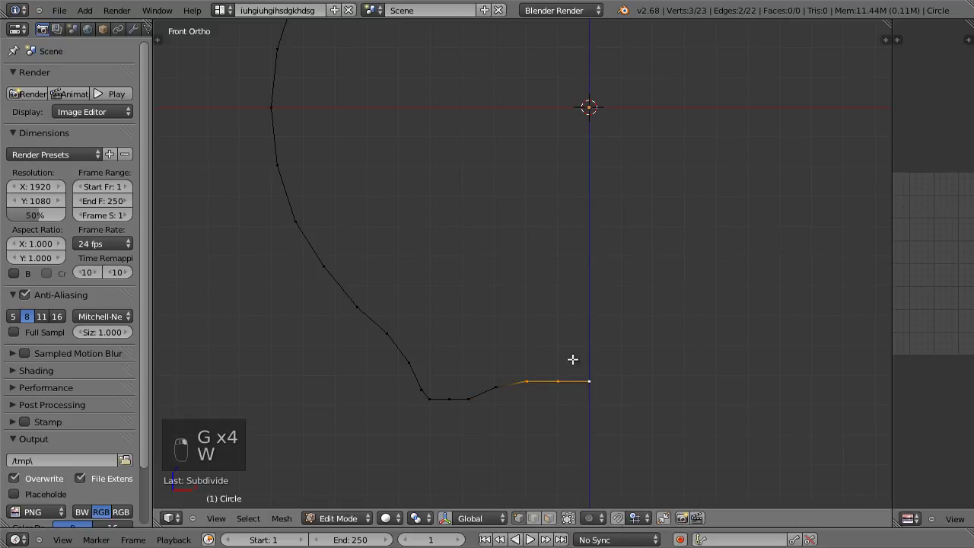
Raise the innermost base vertices slightly along Z to arch the underside up toward the centre axis.
key(g)
click(592, 373)
key(g)
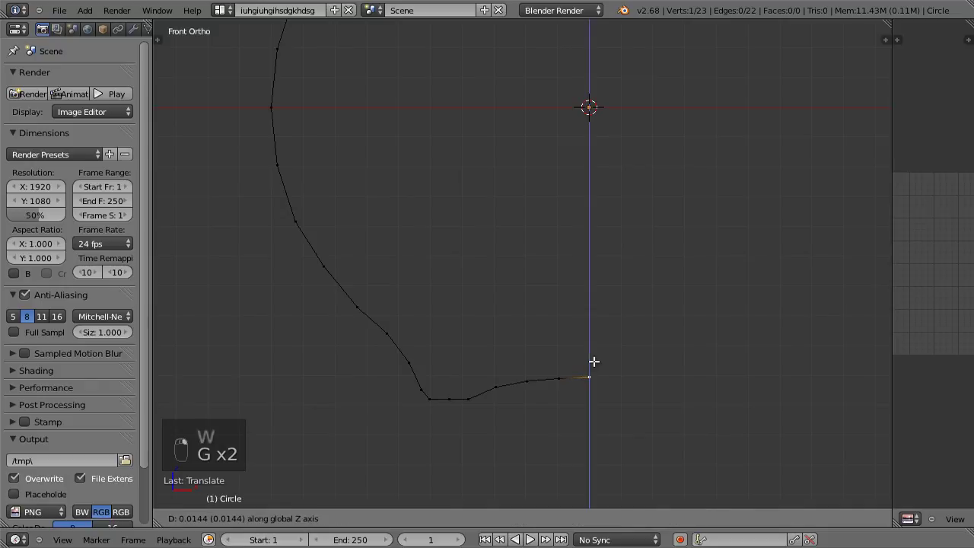
click(593, 363)
key(g)
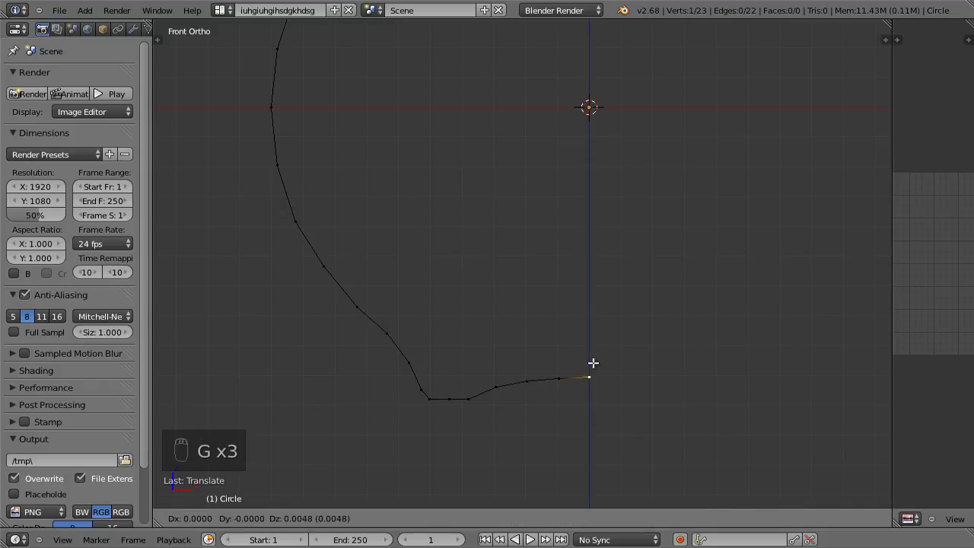
click(592, 364)
Move three vertices of the upper profile toward the centre axis to narrow the vase's neck.
key(Tab)
scroll(600, 369, down, 5)
shift+middle_drag(581, 322, 487, 331)
scroll(581, 359, up, 2)
scroll(547, 377, down, 3)
key(Tab)
scroll(439, 215, up, 2)
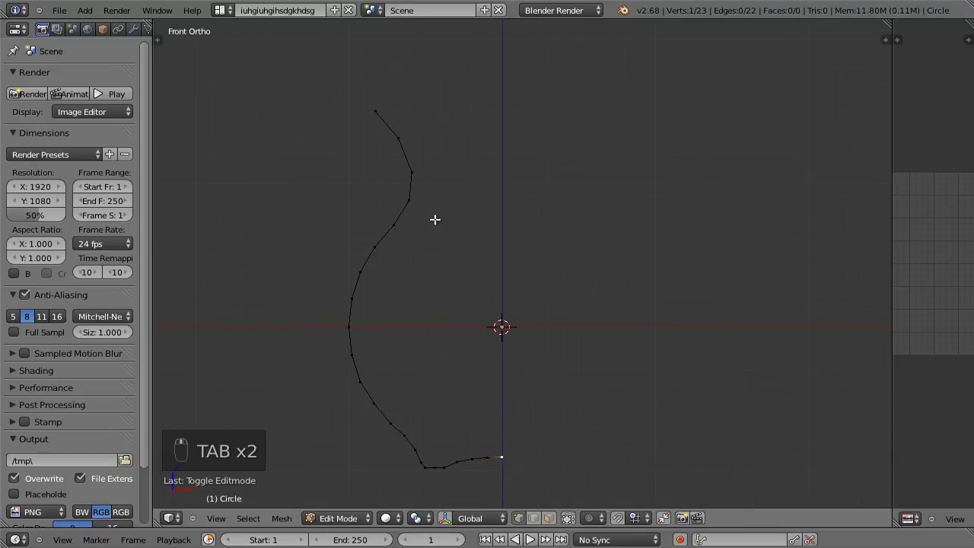
key(g)
click(460, 203)
key(g)
click(466, 168)
right_click(403, 143)
key(g)
click(450, 148)
Move the top vertices of the profile inward so the flared rim follows the narrower neck.
right_click(381, 117)
key(g)
click(434, 111)
right_click(440, 124)
key(g)
click(447, 122)
right_click(420, 94)
key(g)
click(424, 104)
key(Tab)
scroll(499, 222, up, 2)
key(Tab)
Adjust the shoulder vertex below the neck and delete the bulging side vertices from there down to the foot.
scroll(403, 252, down, 2)
shift+middle_drag(403, 252, 407, 208)
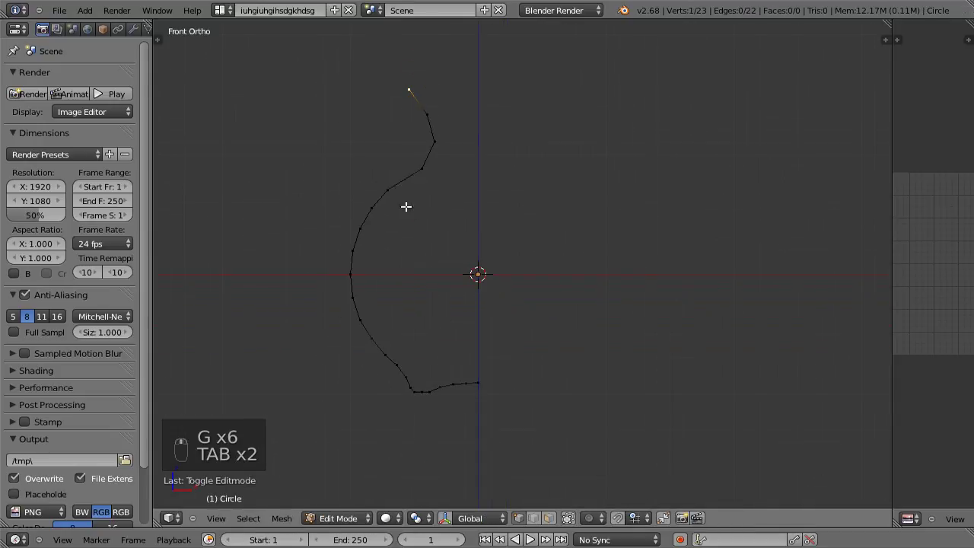
right_click(406, 189)
key(g)
click(414, 190)
right_click(379, 208)
key(b)
drag(329, 202, 411, 401)
key(x)
click(401, 385)
Reposition the lowest vertices left on the neck so the line slopes smoothly toward the body.
key(g)
click(433, 180)
key(g)
click(429, 191)
Extrude five new vertices downward from the end of the neck to form a slimmer curved vase body.
key(e)
click(406, 213)
key(e)
click(389, 236)
key(e)
click(379, 275)
key(e)
click(379, 315)
key(e)
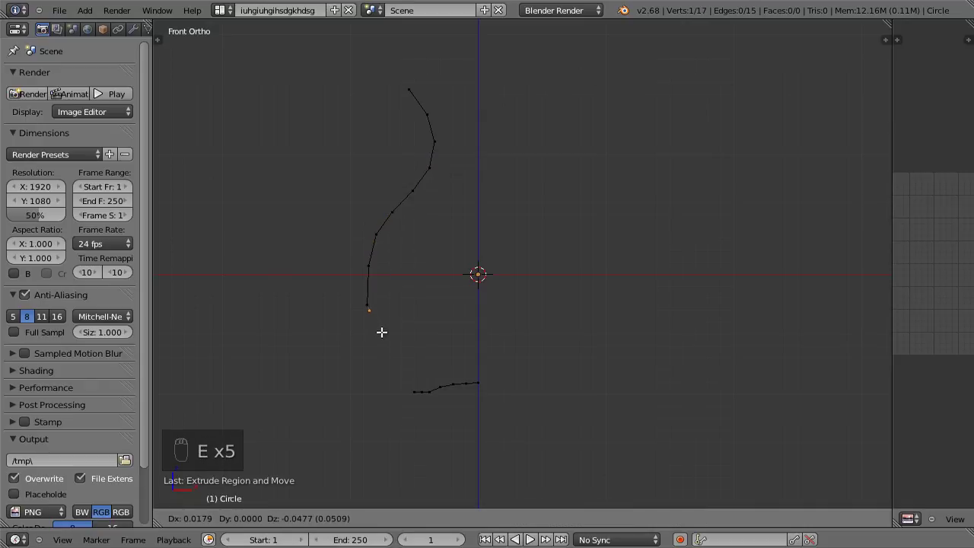
click(392, 352)
Extrude two more vertices down to the foot and connect the body to the base with an edge.
key(e)
click(417, 383)
key(e)
click(422, 402)
key(f)
key(Tab)
scroll(465, 428, up, 8)
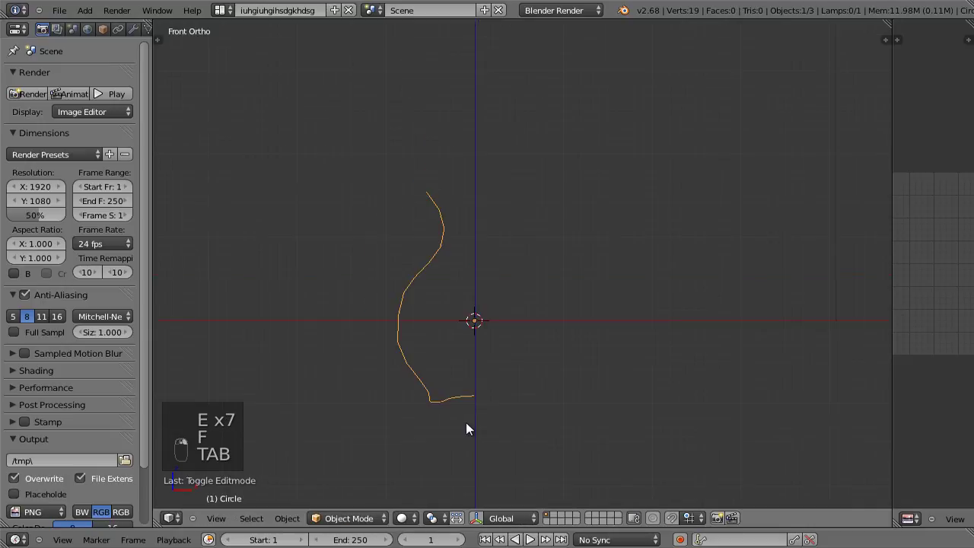
key(Tab)
key(w)
click(427, 166)
key(ctrl+z)
Subdivide the edge joining the body to the foot, move its vertices to shape the foot's outer corner, and return to Object Mode.
key(w)
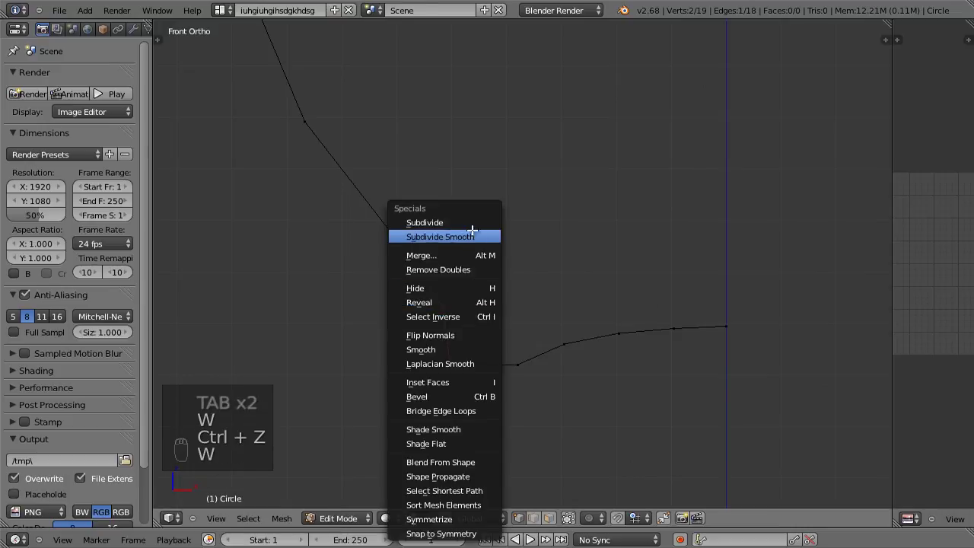
click(470, 221)
right_click(451, 363)
key(g)
click(474, 358)
key(g)
middle_click(447, 357)
click(446, 366)
key(Tab)
Examine the complete vase profile in Object Mode, and in Edit Mode with all its vertices selected.
scroll(498, 343, down, 4)
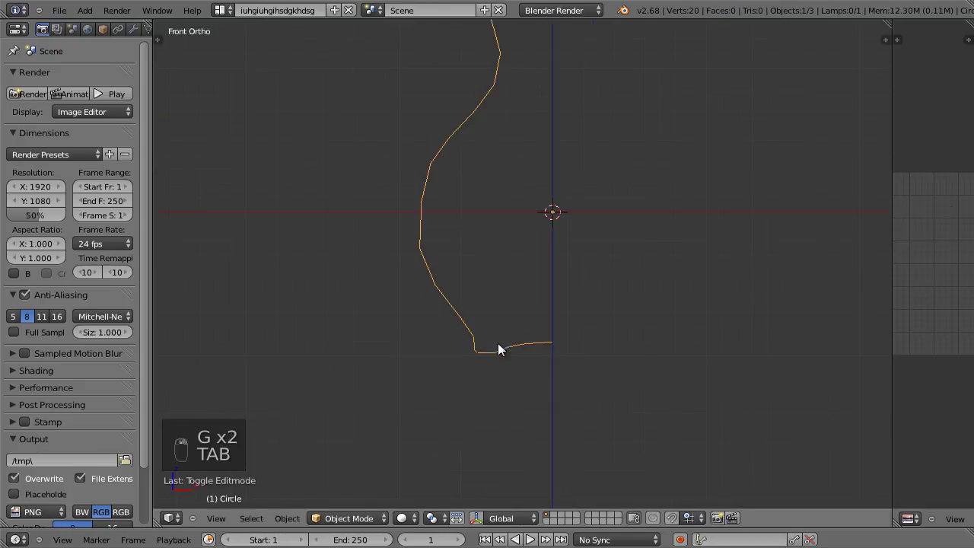
scroll(461, 382, up, 1)
shift+middle_drag(461, 381, 450, 402)
scroll(451, 401, down, 2)
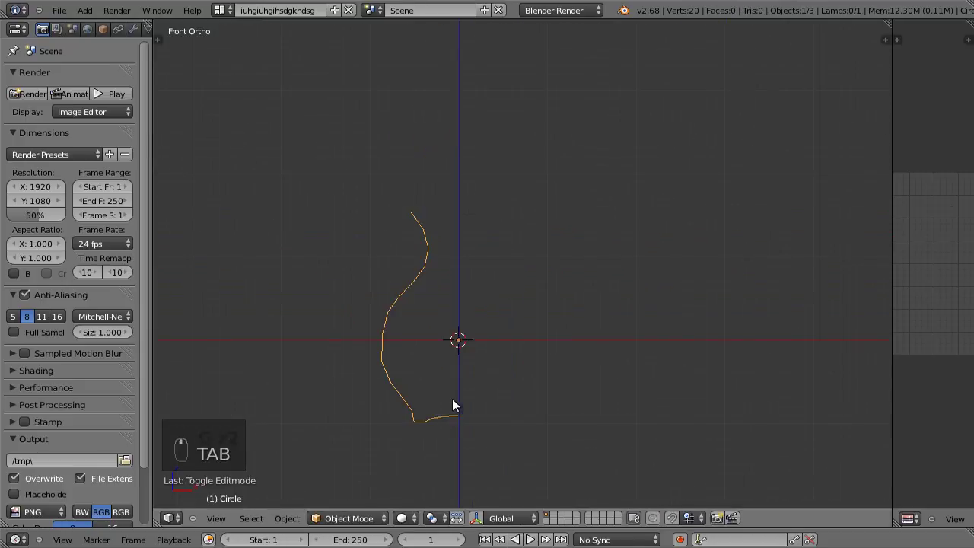
scroll(432, 333, up, 2)
shift+middle_drag(422, 349, 421, 300)
scroll(431, 290, up, 1)
scroll(431, 291, down, 1)
scroll(431, 291, up, 1)
key(Tab)
key(a)
key(a)
key(a)
key(a)
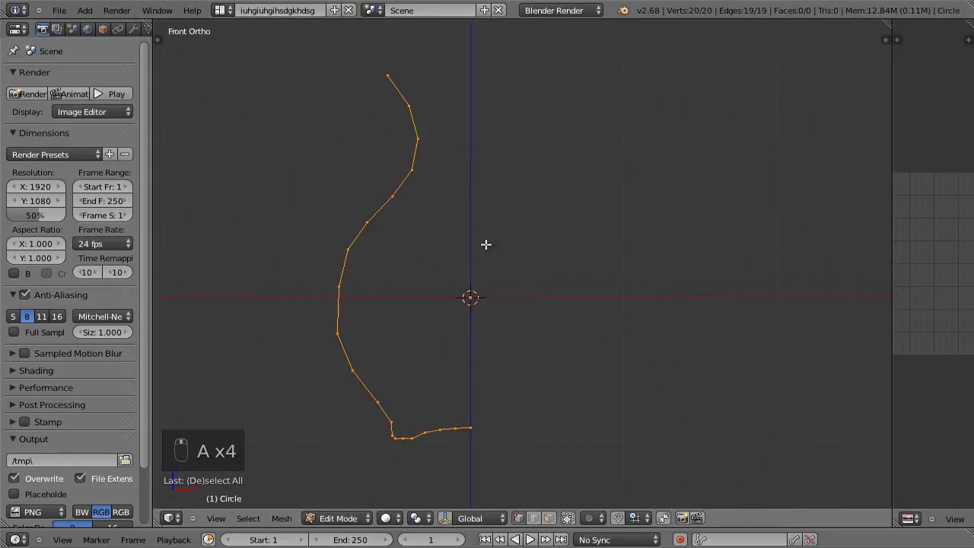
shift+middle_drag(513, 261, 443, 298)
key(KP_1)
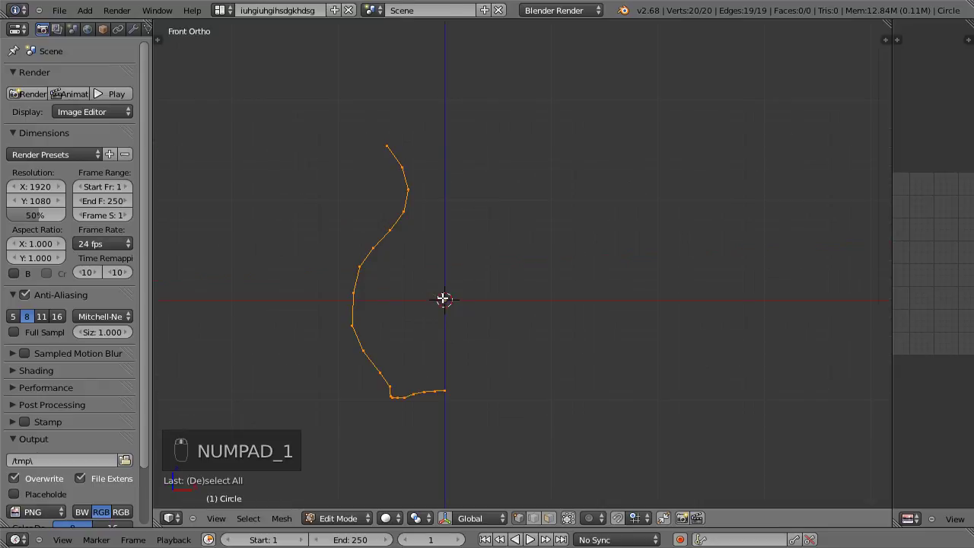
scroll(436, 299, up, 1)
scroll(440, 424, up, 5)
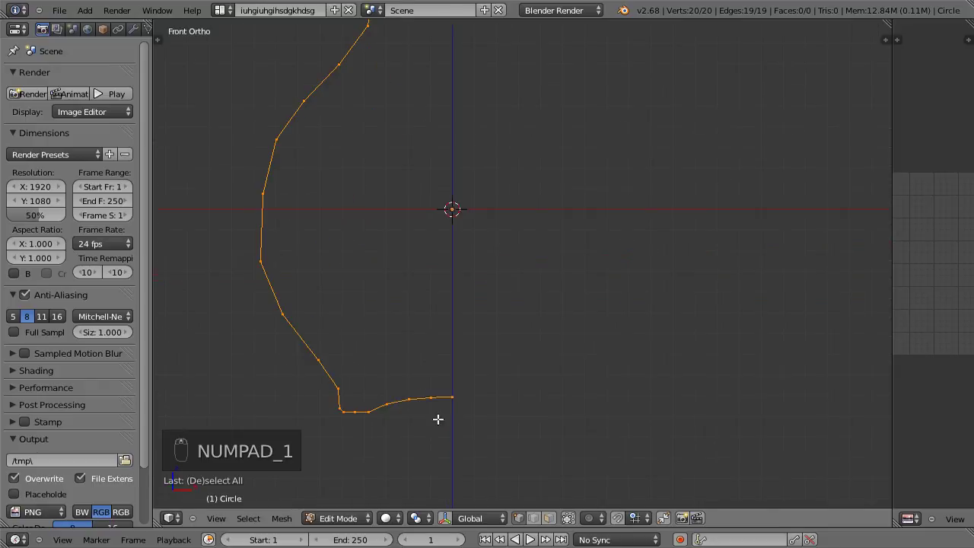
scroll(410, 417, down, 3)
shift+middle_drag(410, 417, 451, 421)
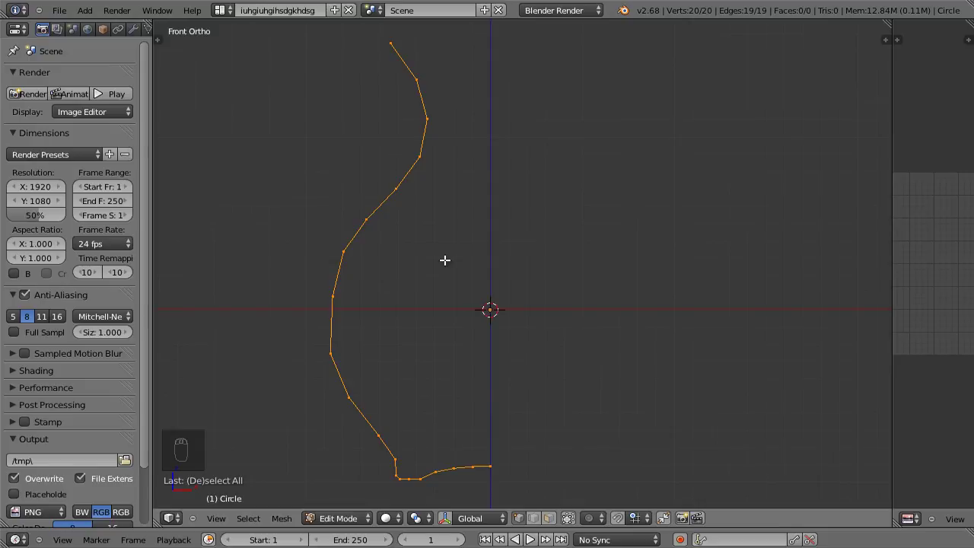
Select the five base vertices from the foot to the centre axis and duplicate them about 0.0457 upward along Z.
scroll(457, 466, up, 4)
right_click(406, 410)
key(b)
drag(362, 338, 627, 447)
scroll(496, 427, up, 2)
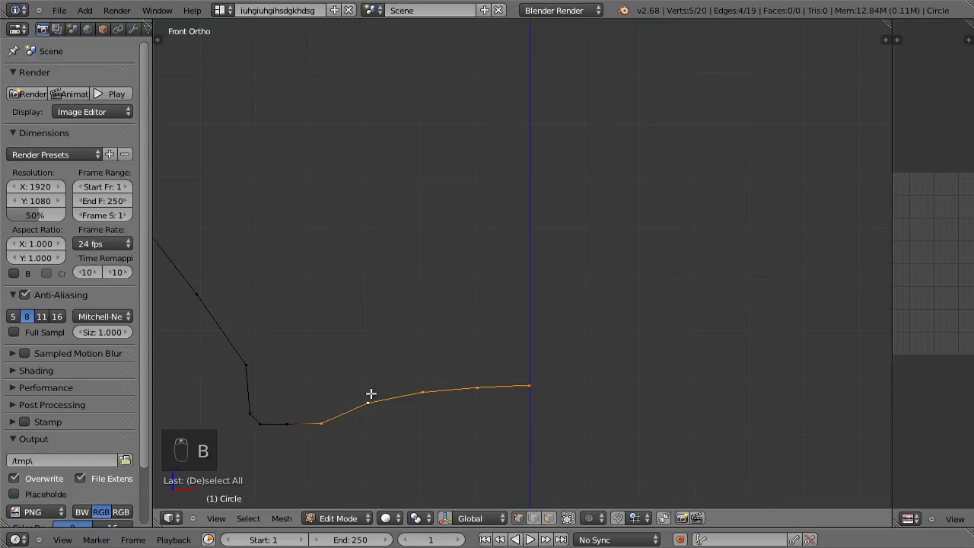
key(shift+d)
key(z)
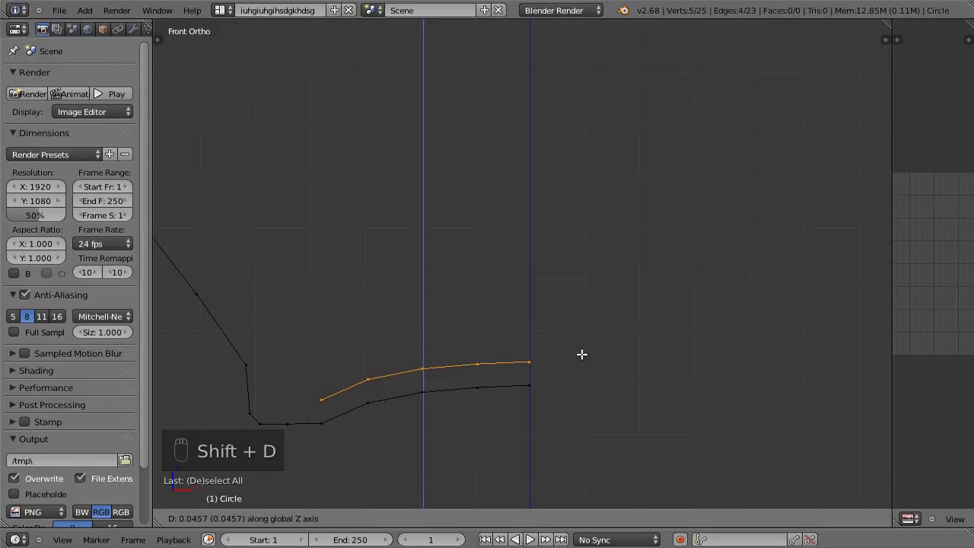
click(582, 354)
Examine the end vertices of the two base lines at the centre axis and the rest of the profile.
scroll(581, 353, up, 1)
right_click(533, 356)
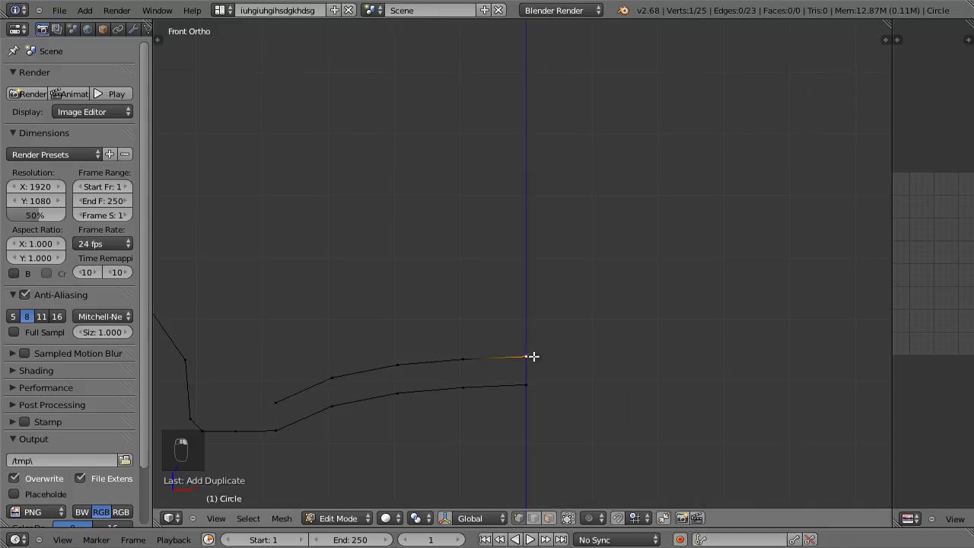
right_click(534, 384)
scroll(529, 225, down, 4)
shift+middle_drag(536, 217, 529, 325)
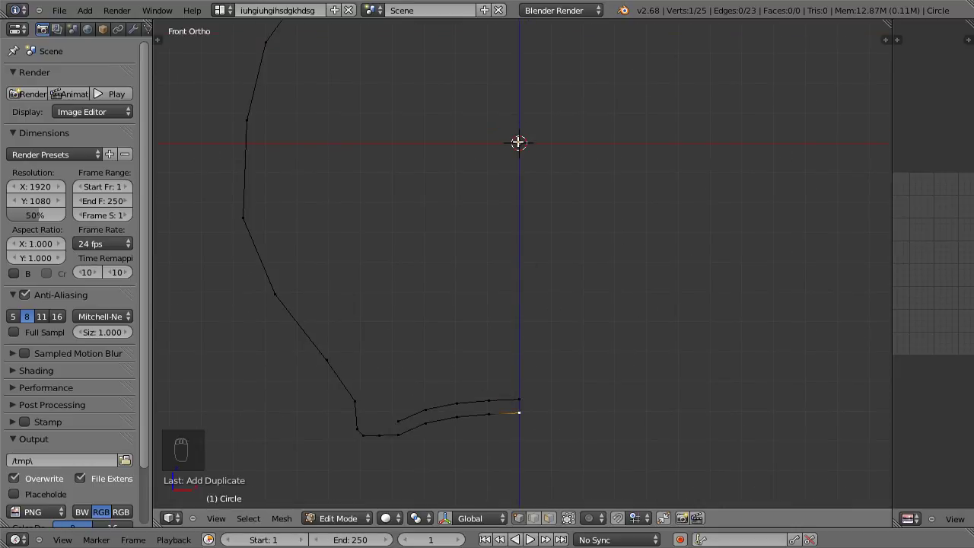
scroll(525, 398, down, 3)
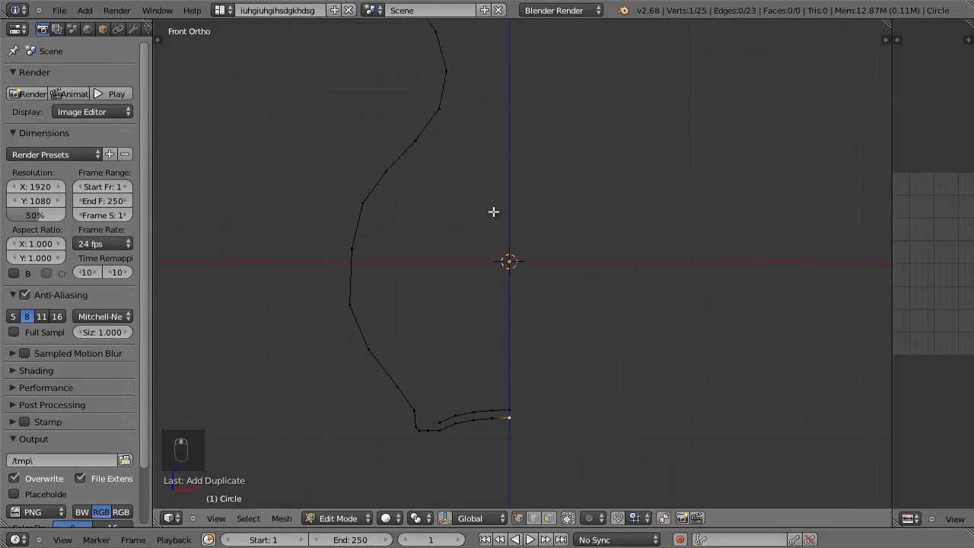
scroll(523, 449, up, 7)
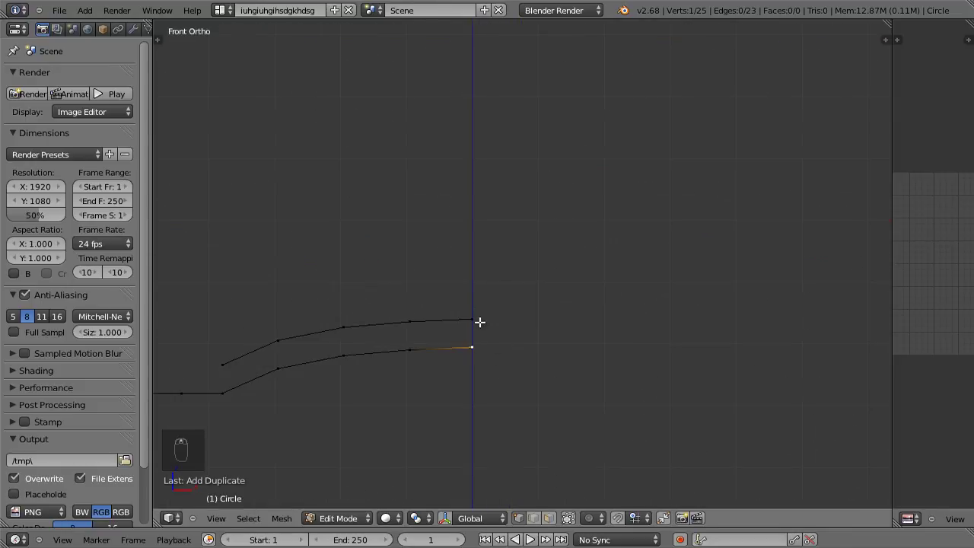
scroll(478, 343, down, 4)
shift+middle_drag(478, 343, 559, 346)
shift+middle_drag(469, 346, 482, 369)
shift+middle_drag(456, 307, 461, 378)
scroll(461, 378, down, 3)
shift+middle_drag(501, 252, 471, 323)
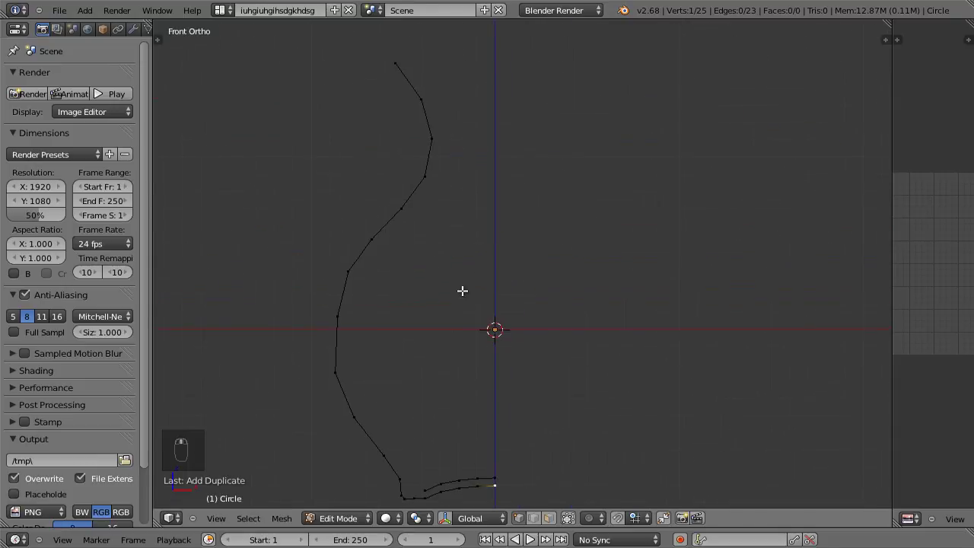
Select the side vertices from the rim down to the foot's top and duplicate them about 0.0579 inward along X.
shift+middle_drag(405, 84, 401, 70)
key(b)
drag(306, 31, 456, 453)
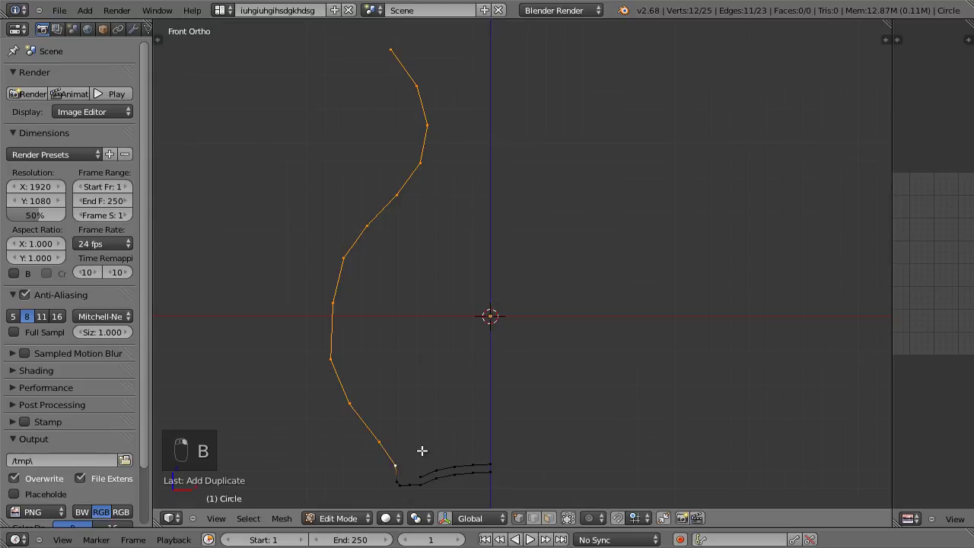
key(shift+d)
key(x)
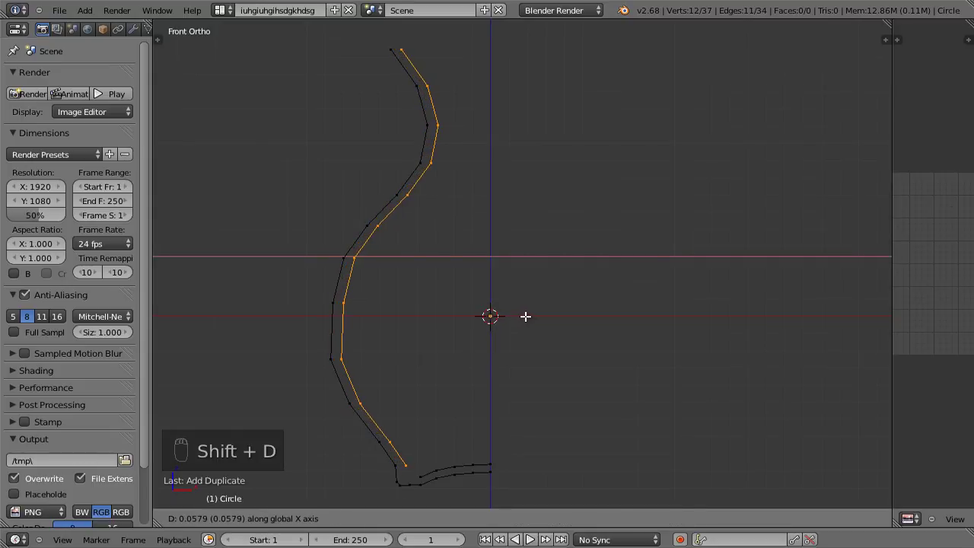
Extrude the inner wall's lower end vertex twice toward the base and join it to the end of the inner base line.
shift+middle_drag(474, 137, 473, 144)
shift+middle_drag(404, 457, 406, 257)
scroll(404, 257, up, 7)
scroll(428, 351, up, 2)
right_click(430, 302)
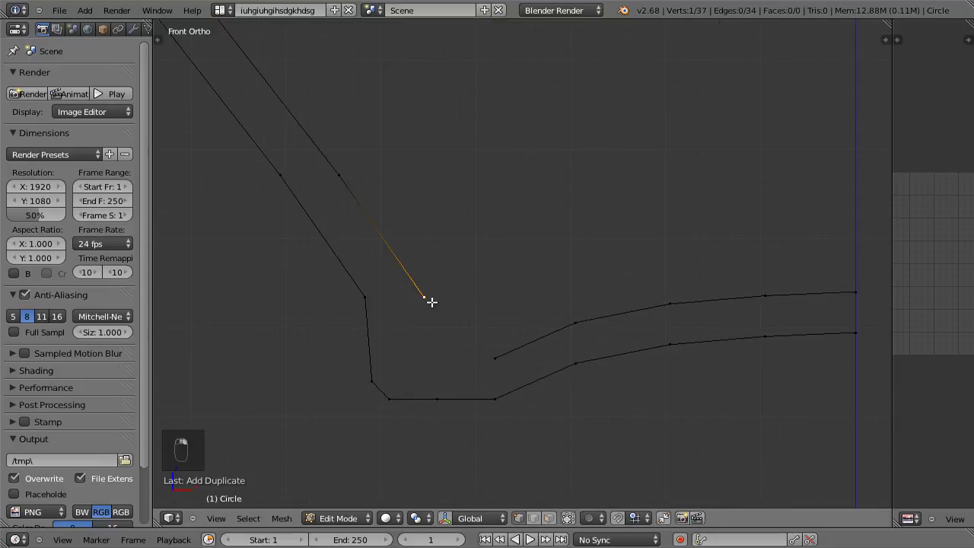
key(e)
click(437, 352)
key(e)
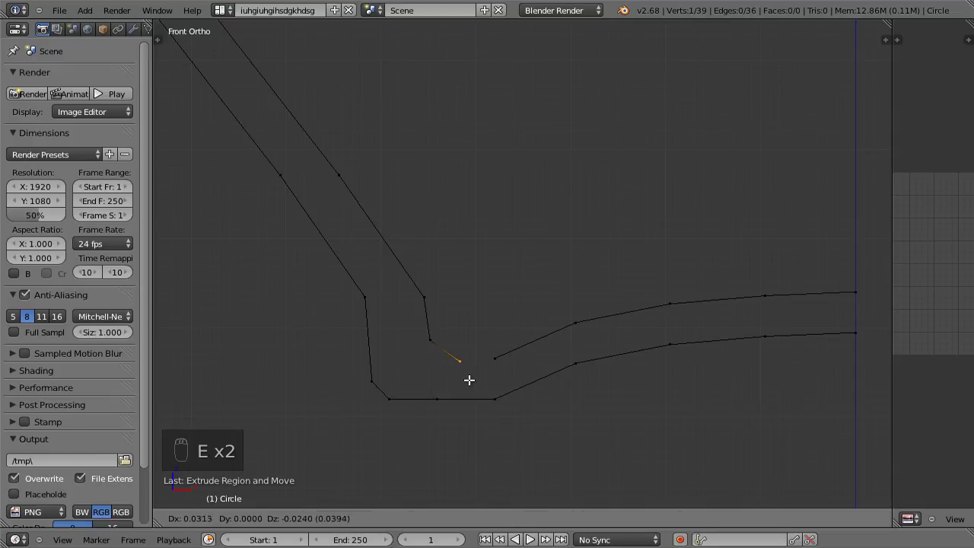
click(470, 380)
shift+right_click(497, 364)
key(f)
scroll(544, 374, down, 5)
key(a)
scroll(563, 374, down, 4)
Close the rim with a rounded cap of four vertices extruded from the inner wall's upper end and joined to the outer wall, and return to Object Mode.
shift+scroll(533, 320, up, 3)
shift+scroll(506, 206, up, 5)
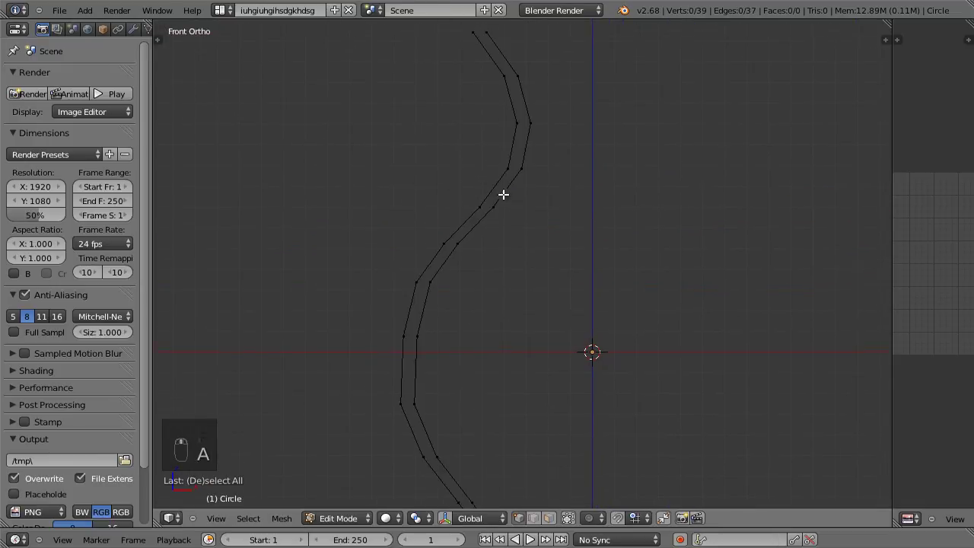
scroll(487, 122, up, 6)
right_click(485, 186)
scroll(480, 184, up, 3)
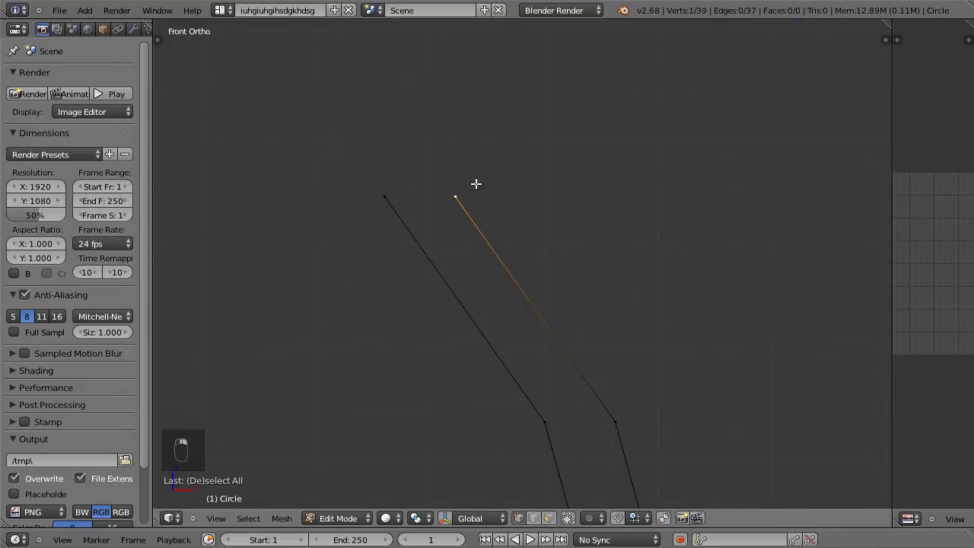
key(e)
click(475, 164)
key(e)
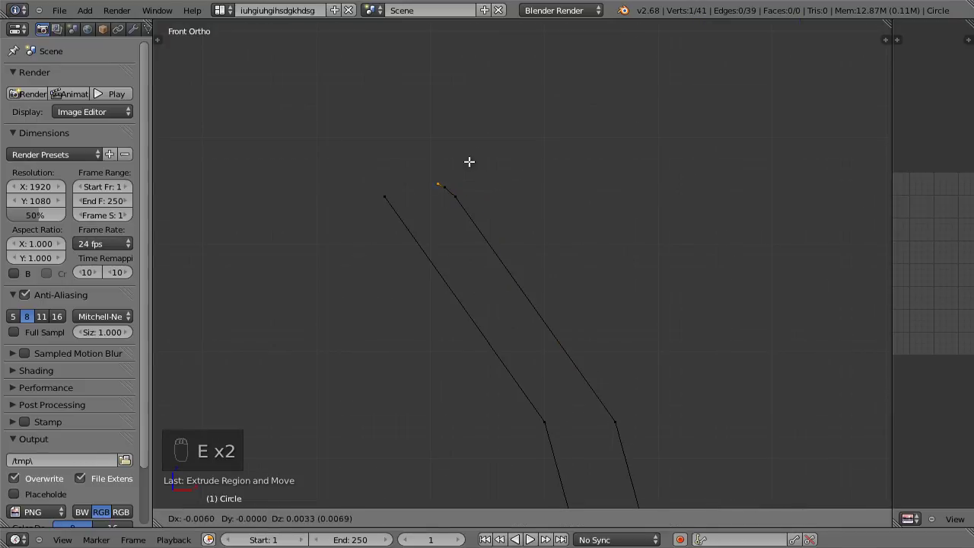
click(430, 159)
key(e)
click(412, 167)
shift+right_click(404, 197)
key(f)
key(Tab)
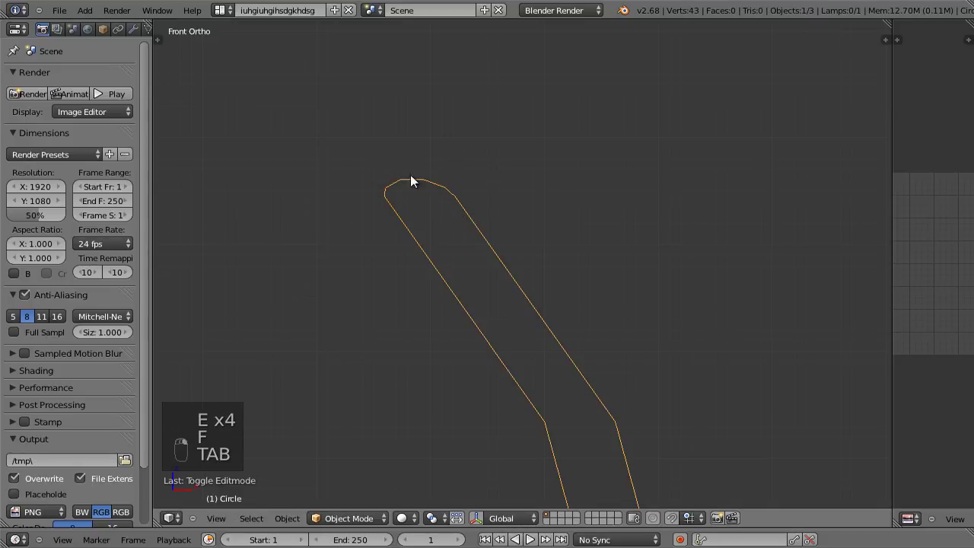
Add a Screw modifier to the vase profile and set its axis to Y Axis.
scroll(537, 366, down, 5)
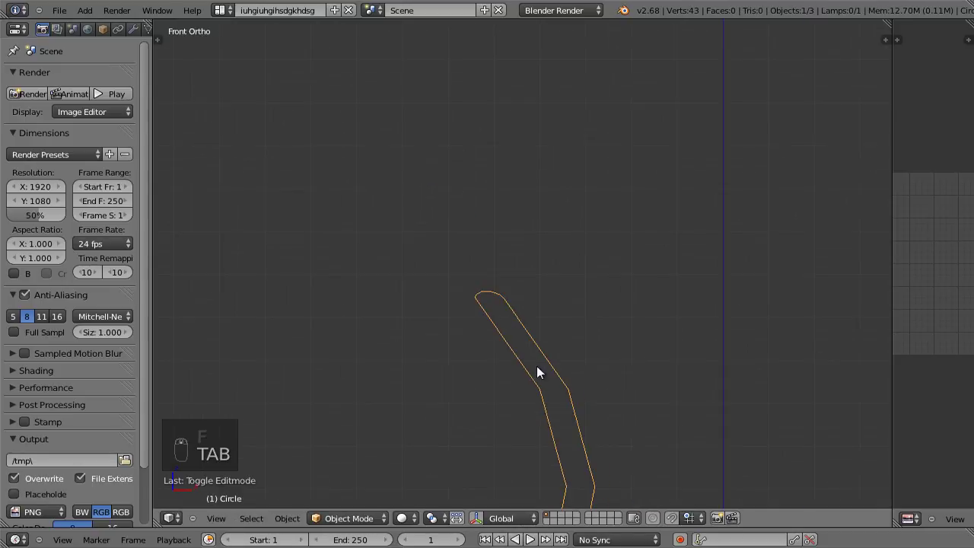
shift+middle_drag(490, 272, 450, 223)
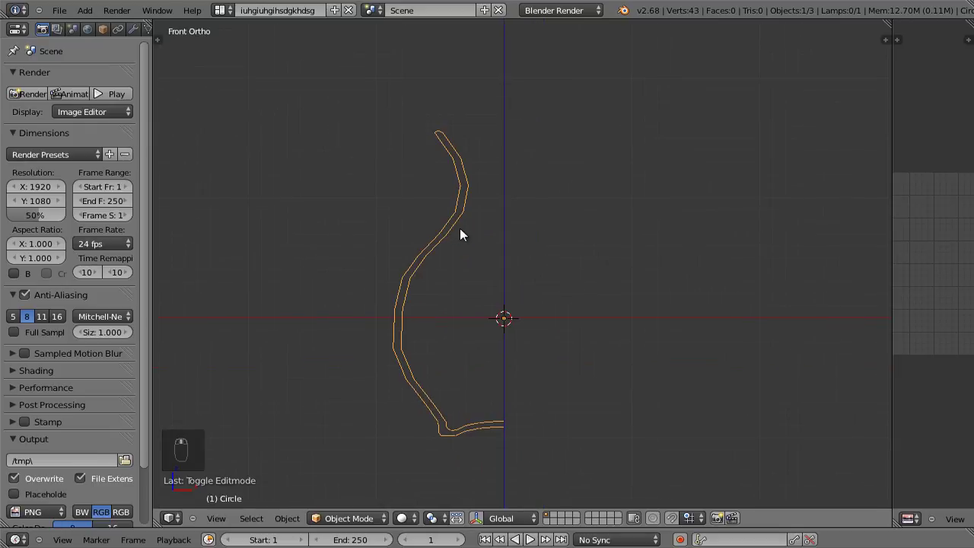
scroll(507, 232, down, 1)
scroll(485, 222, up, 2)
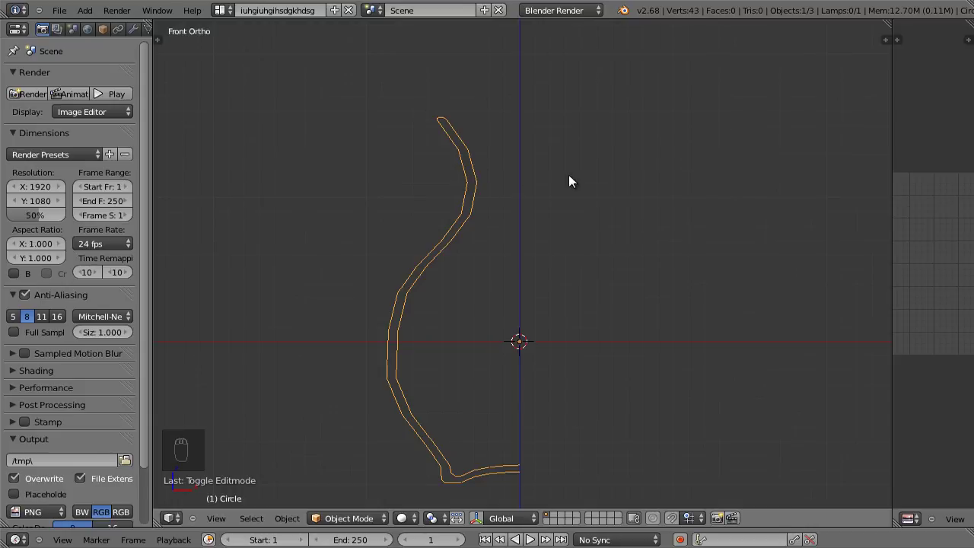
scroll(539, 229, down, 2)
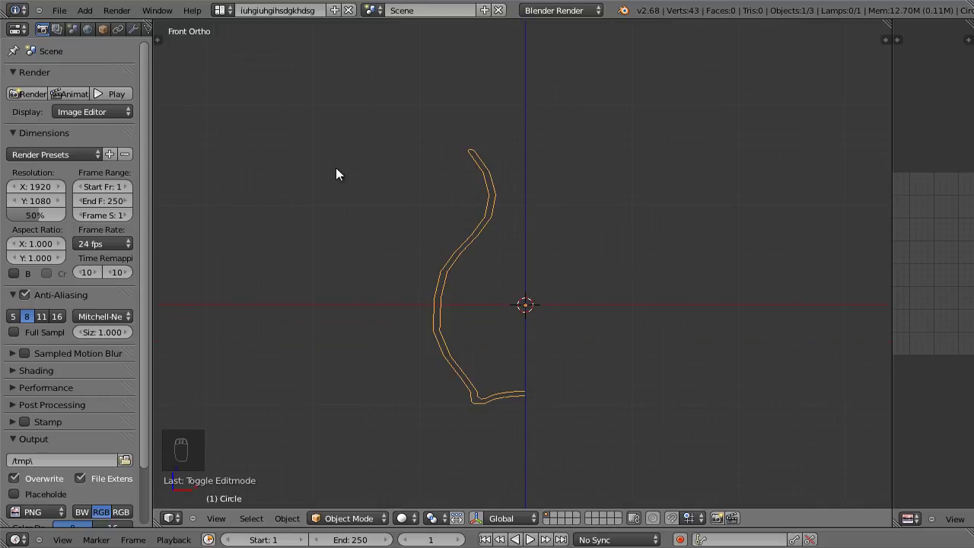
click(137, 30)
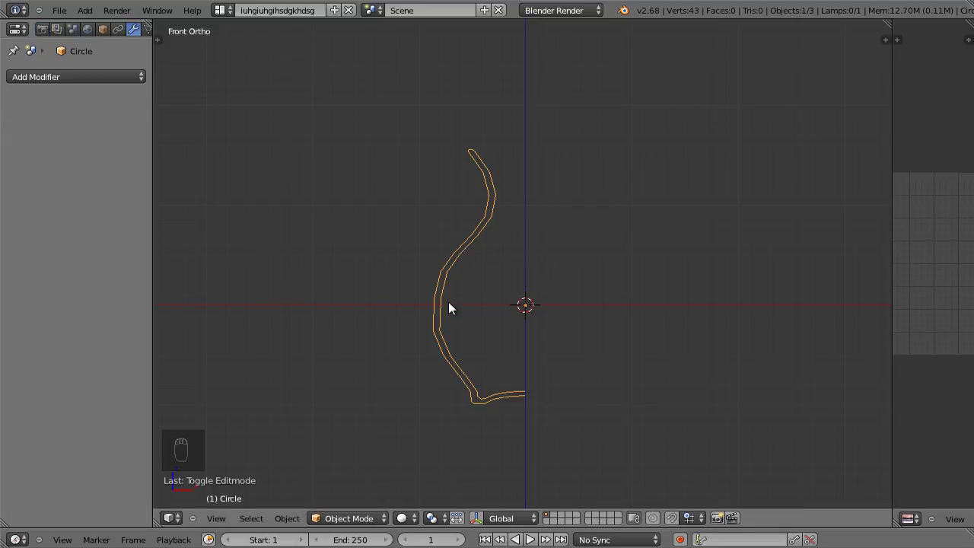
click(68, 78)
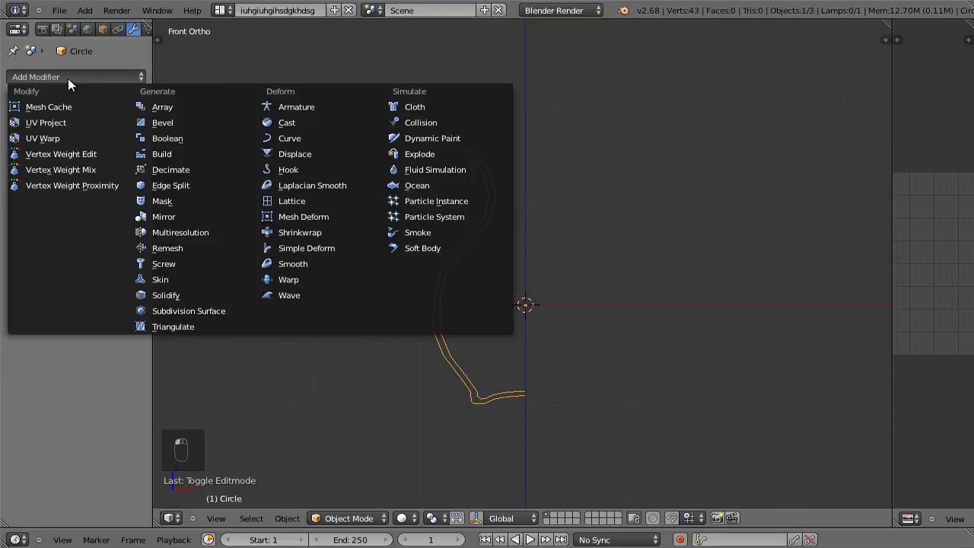
click(176, 265)
middle_drag(446, 245, 400, 269)
shift+middle_drag(463, 229, 420, 223)
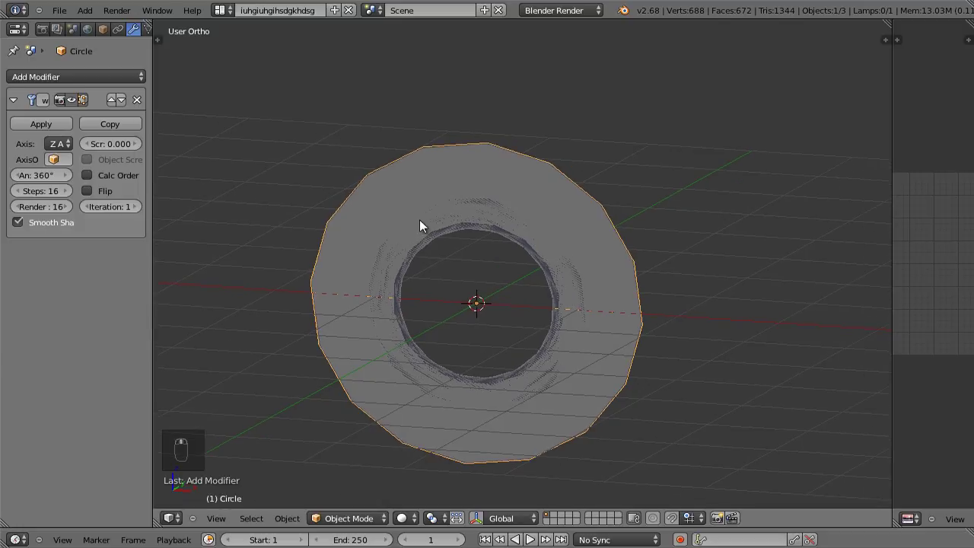
click(67, 146)
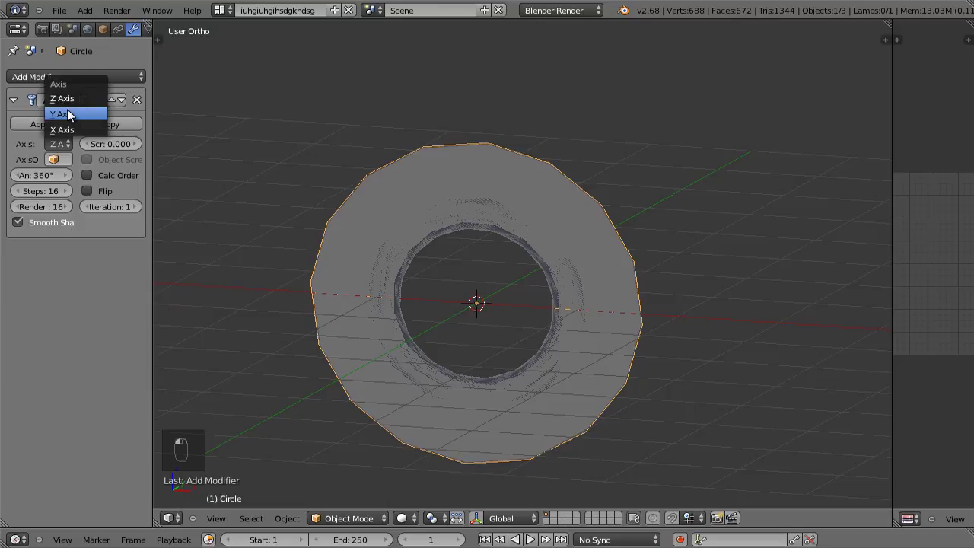
click(68, 114)
middle_drag(483, 208, 537, 250)
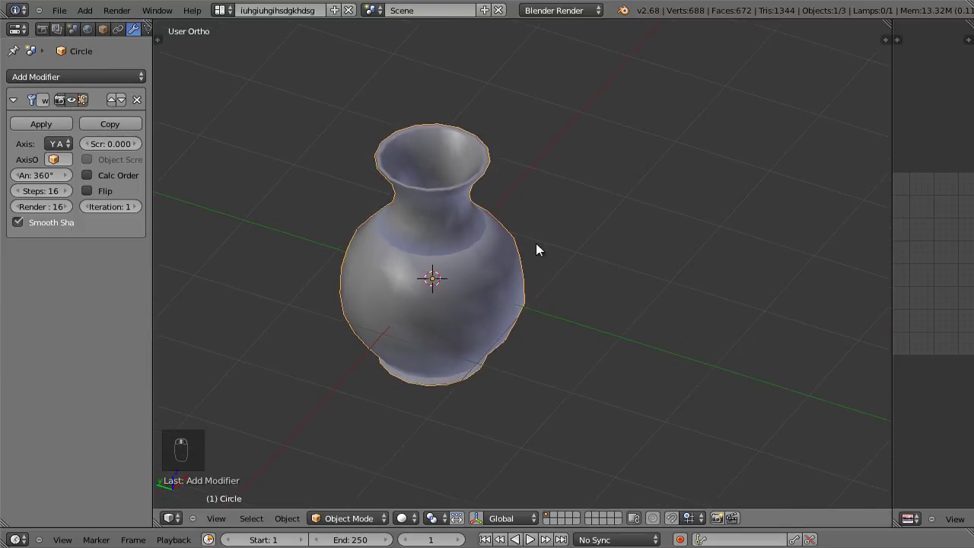
Enable Calc Order on the Screw modifier and inspect the vase's shading.
scroll(439, 250, up, 3)
middle_drag(439, 250, 418, 261)
scroll(342, 221, up, 2)
middle_drag(523, 237, 431, 241)
middle_drag(639, 251, 563, 250)
scroll(579, 187, down, 2)
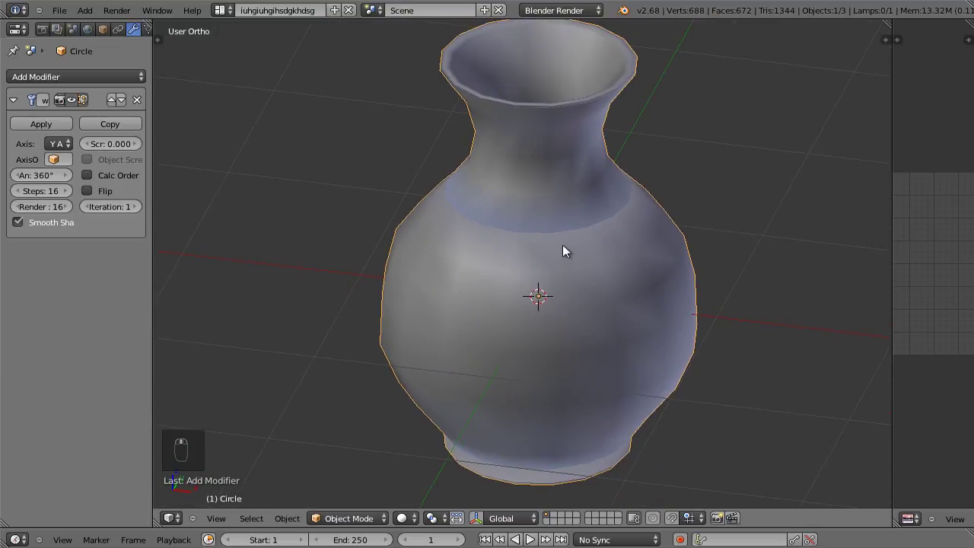
click(89, 175)
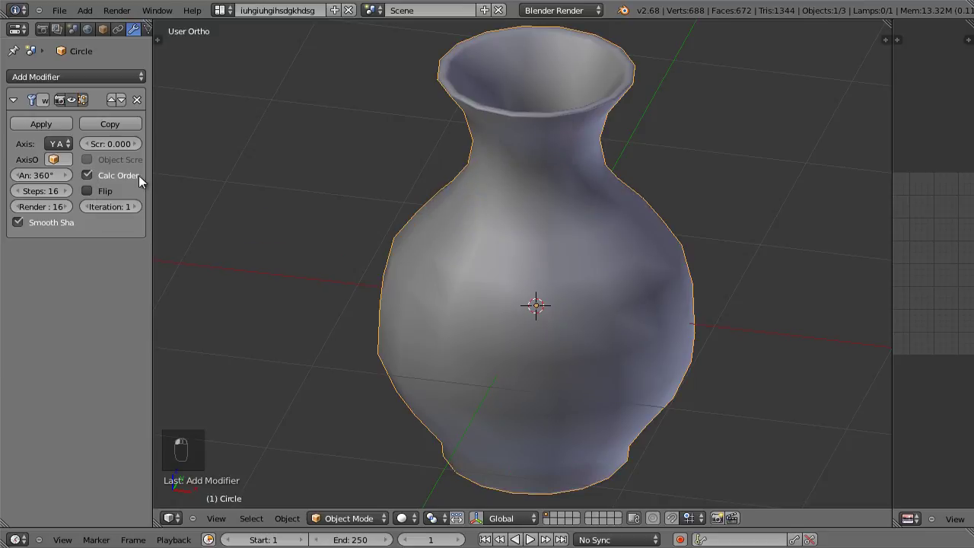
middle_drag(567, 267, 479, 154)
scroll(454, 181, up, 3)
scroll(555, 166, down, 5)
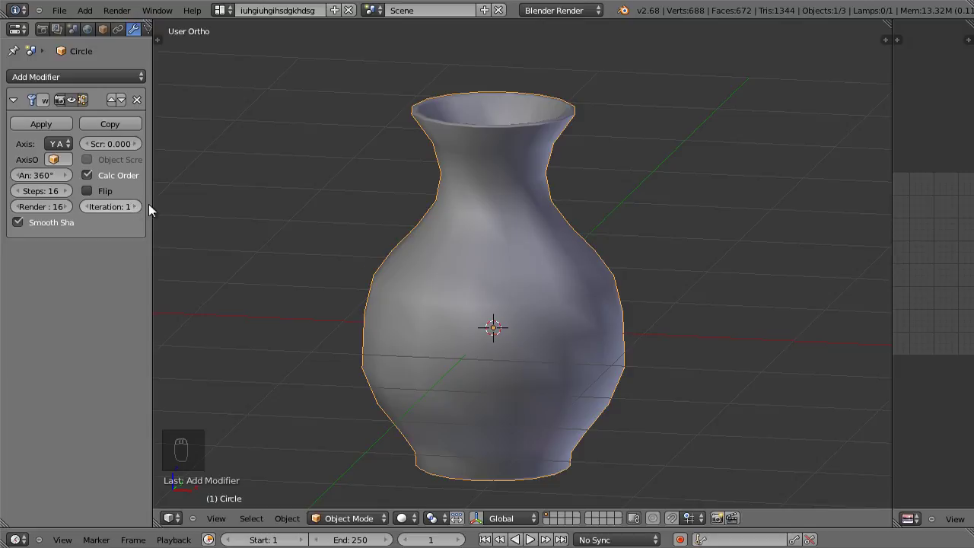
Raise the Screw modifier's steps to 30 and inspect the rim's smoothness.
middle_drag(466, 217, 473, 127)
scroll(476, 105, up, 4)
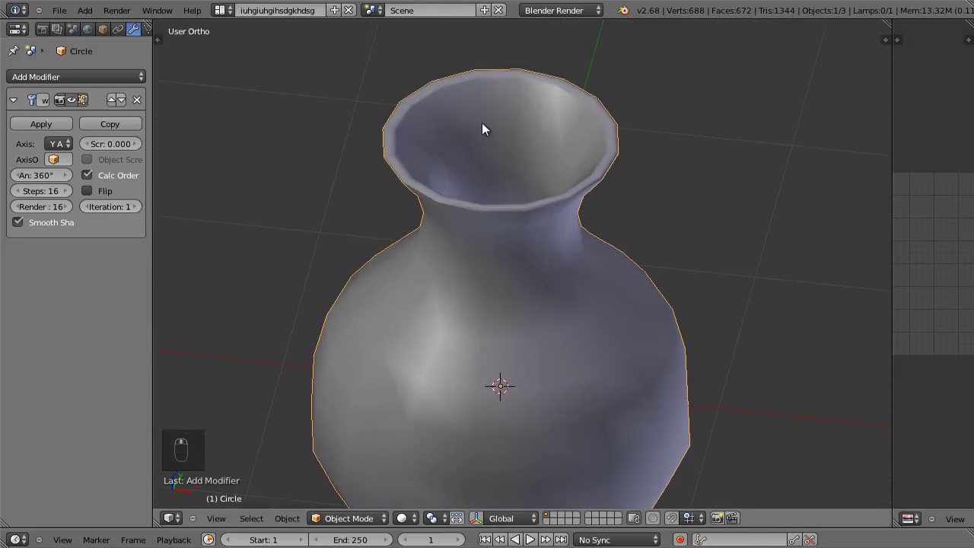
scroll(481, 130, up, 2)
middle_drag(646, 104, 643, 156)
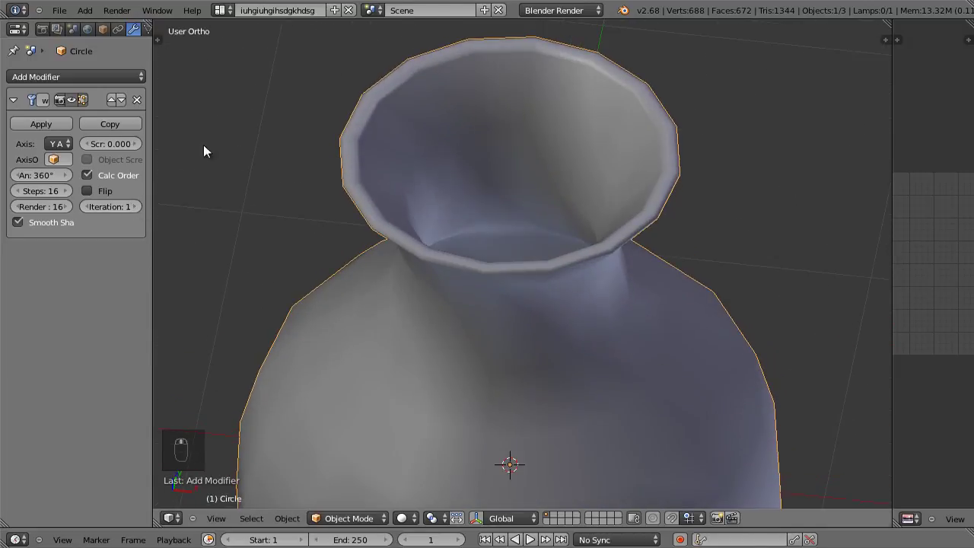
click(64, 190)
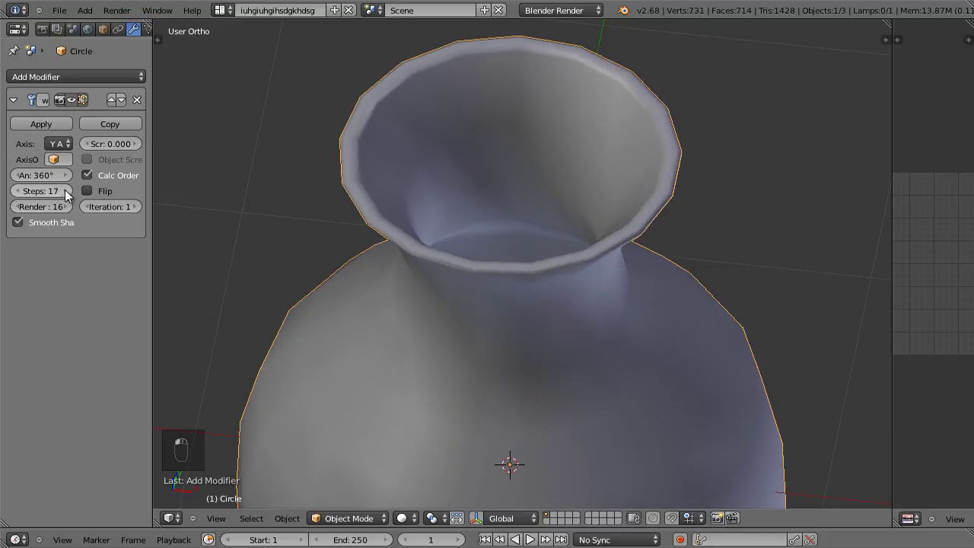
click(65, 190)
click(65, 190)
click(65, 190)
click(65, 190)
click(65, 189)
click(64, 190)
click(65, 189)
click(65, 189)
click(69, 190)
click(69, 189)
click(70, 189)
click(69, 190)
click(69, 189)
middle_drag(447, 226, 6, 171)
Set the Screw modifier's steps to 20 and view the whole vase.
click(15, 191)
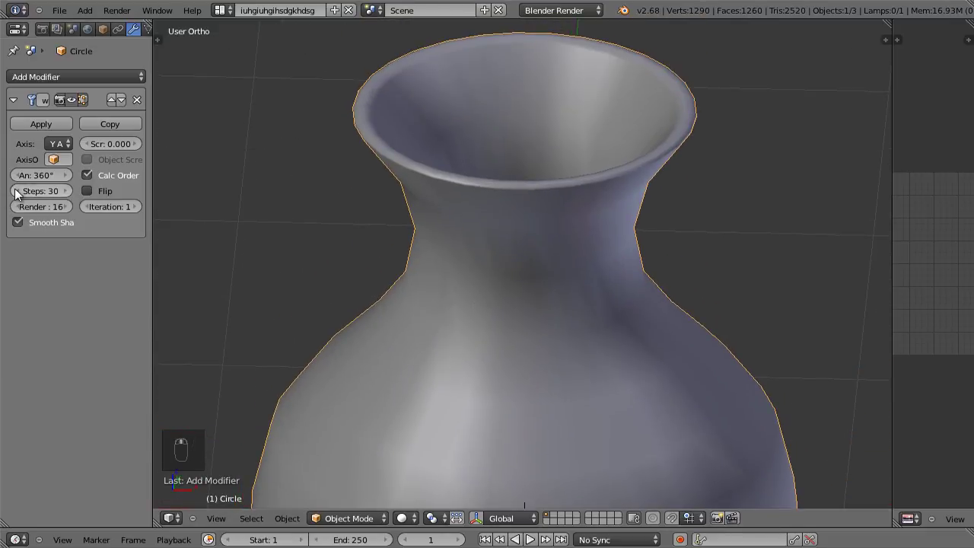
click(15, 191)
click(16, 191)
click(15, 191)
click(15, 191)
click(15, 192)
click(16, 191)
click(15, 191)
click(15, 191)
click(16, 191)
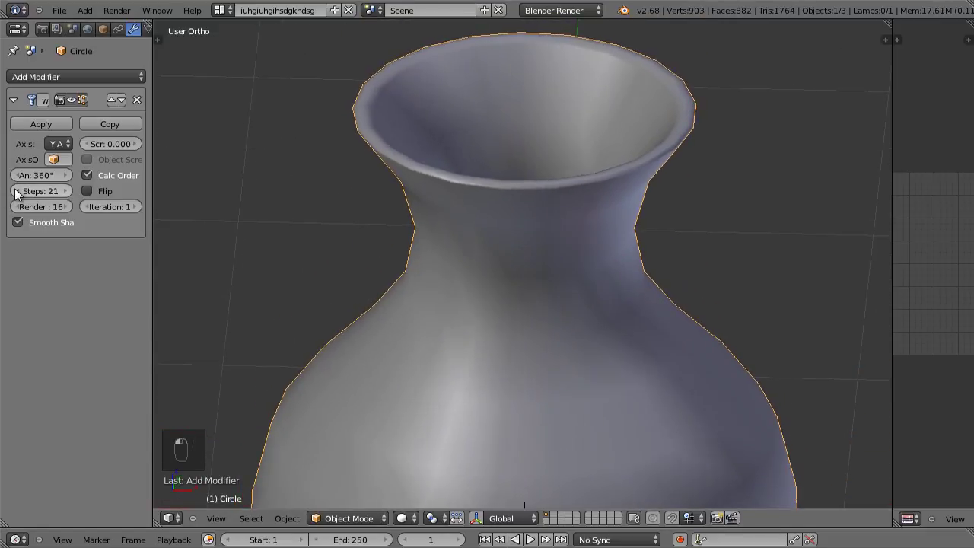
scroll(581, 202, down, 3)
key(KP_1)
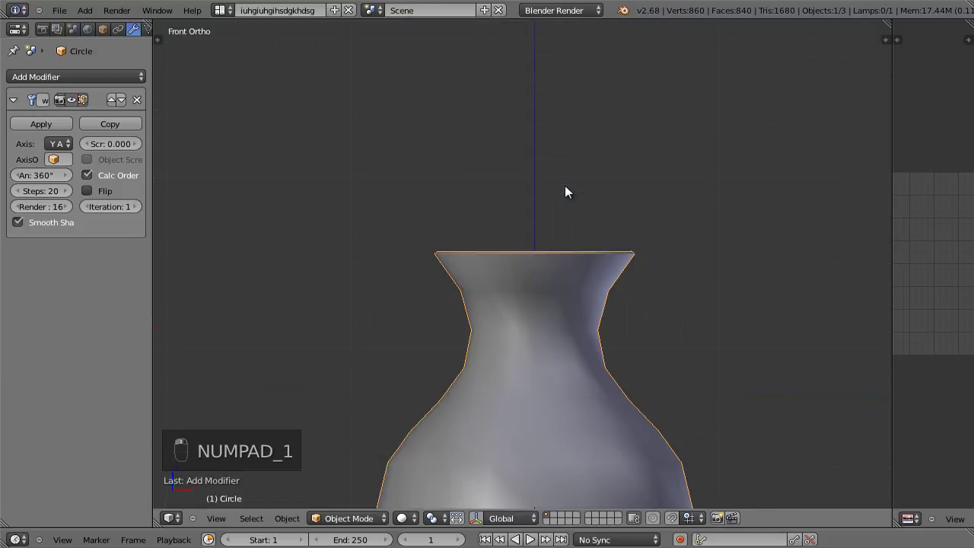
middle_drag(514, 303, 523, 229)
scroll(522, 228, down, 3)
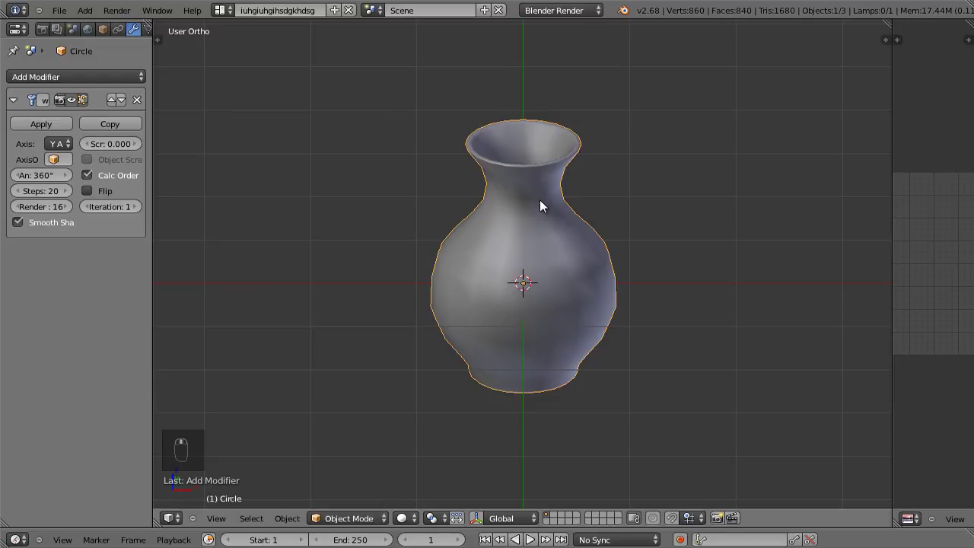
Add a Subdivision Surface modifier after the Screw modifier and set its view subdivisions to 2.
click(110, 77)
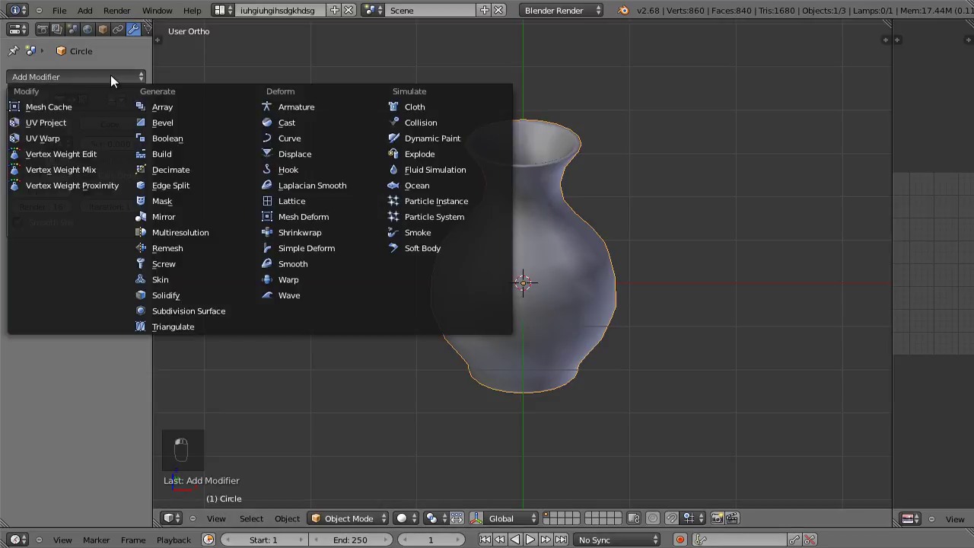
click(186, 312)
scroll(567, 164, up, 4)
middle_drag(567, 160, 525, 219)
scroll(511, 292, down, 2)
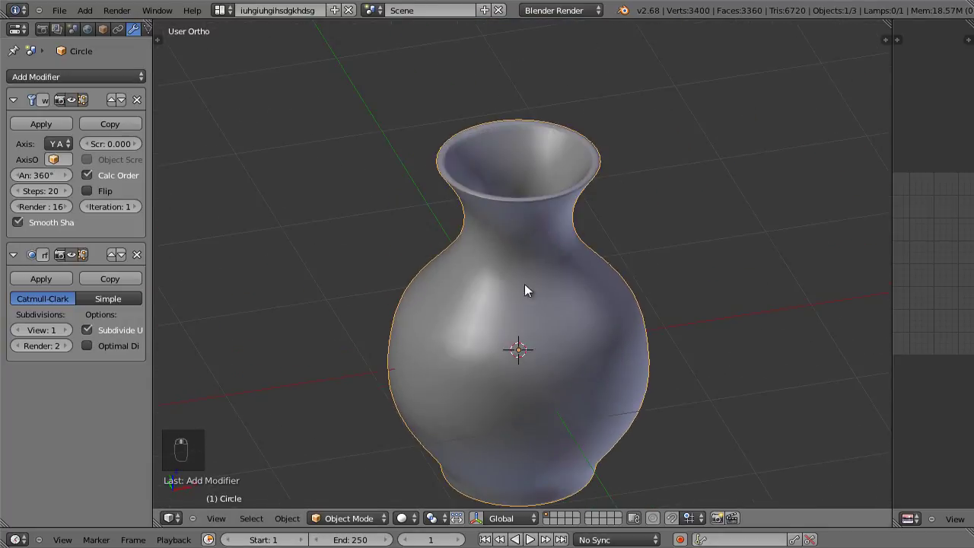
middle_drag(525, 291, 446, 246)
click(62, 330)
middle_drag(576, 185, 522, 251)
scroll(522, 251, down, 3)
mouse_move(533, 187)
middle_down()
mouse_move(407, 208)
mouse_move(629, 211)
mouse_move(538, 202)
middle_up()
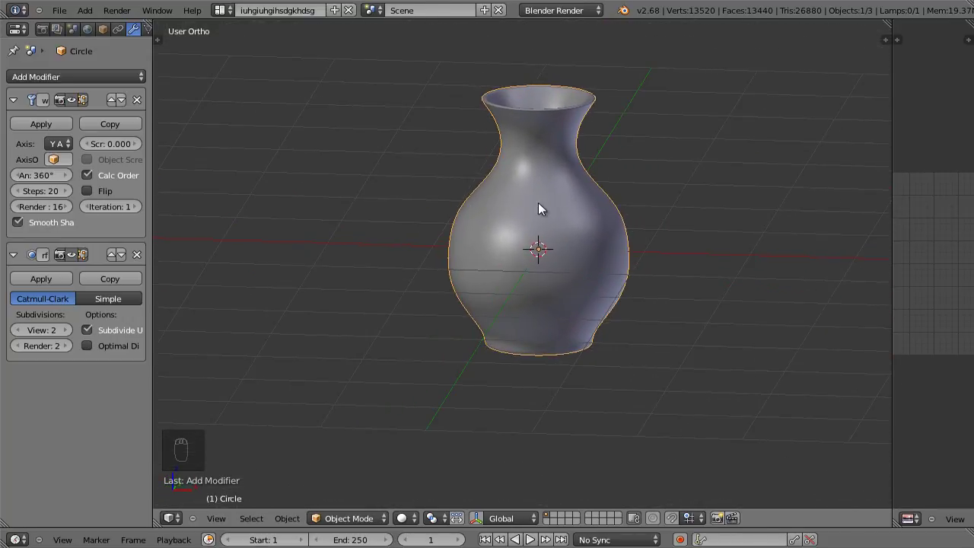
Show the vase from the front and enter Edit Mode on its profile.
scroll(538, 203, up, 2)
key(KP_1)
scroll(536, 205, up, 2)
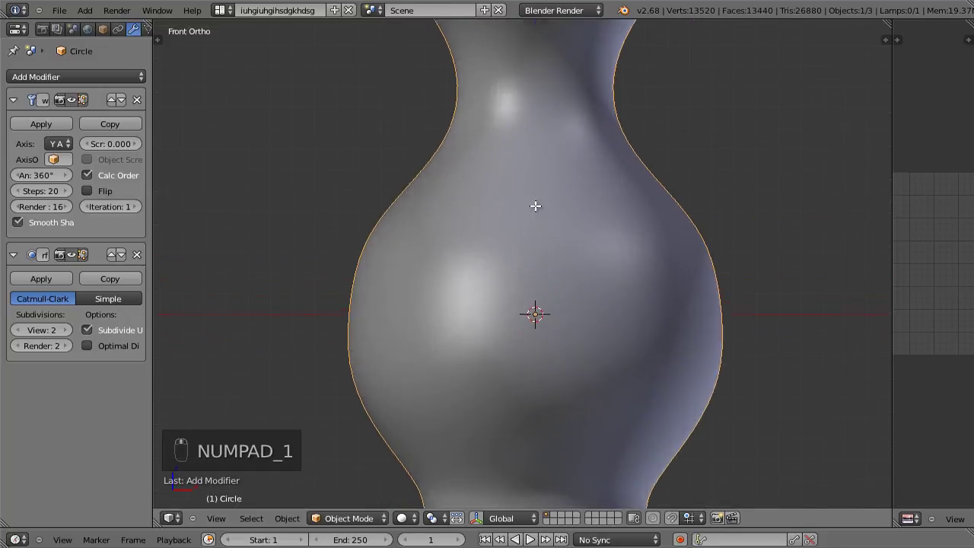
key(Tab)
shift+middle_drag(411, 285, 418, 266)
right_click(419, 267)
key(b)
drag(365, 258, 443, 294)
key(g)
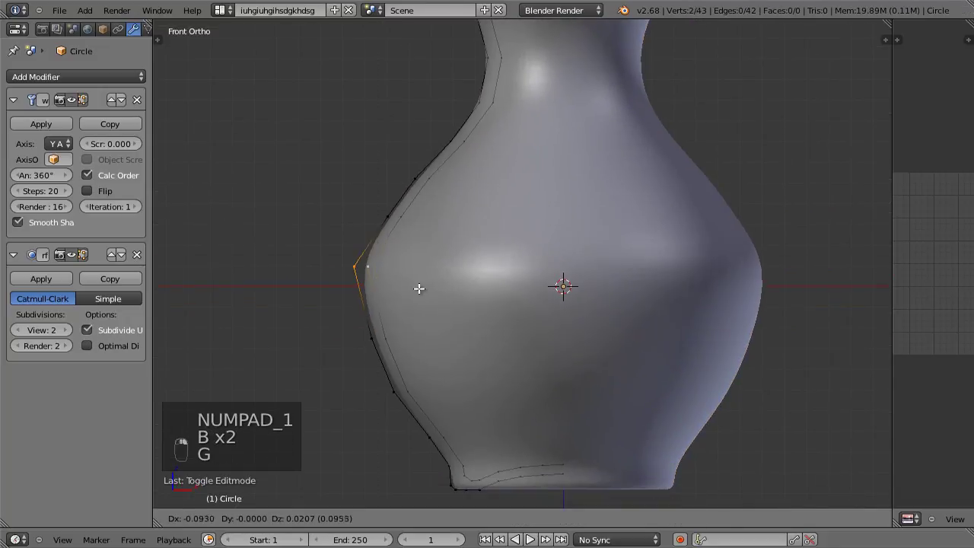
right_click(444, 292)
Box-select the inner and outer wall vertices at the upper belly and nudge them.
key(b)
drag(353, 194, 444, 289)
key(g)
click(441, 287)
scroll(444, 285, down, 2)
scroll(444, 286, up, 1)
Select the inner and outer vertex pair just below the shoulder and nudge it slightly outward.
right_click(387, 242)
key(b)
drag(373, 232, 430, 258)
key(g)
click(434, 261)
key(g)
click(450, 256)
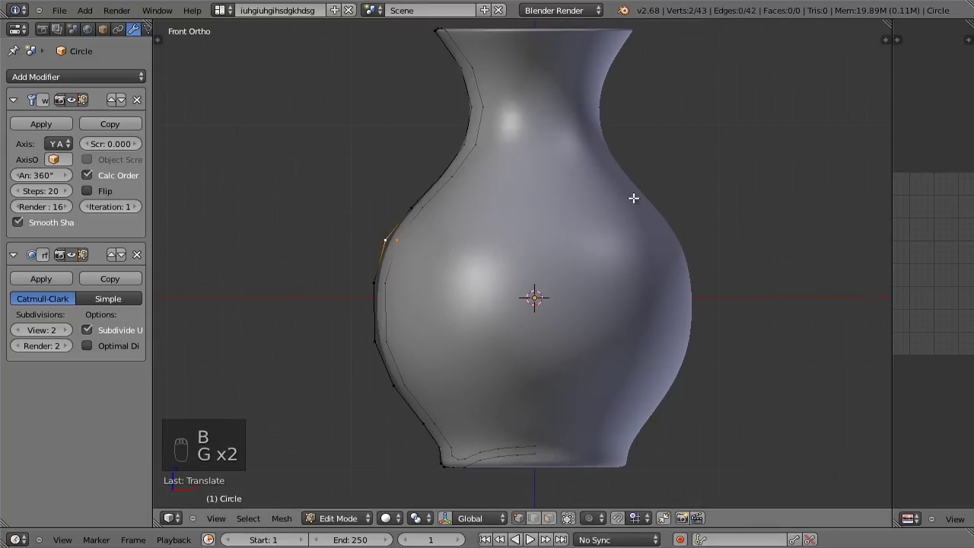
Select the vertex pair near the belly's widest part and move it about 0.03 down and 0.02 outward.
key(b)
drag(354, 274, 431, 311)
key(g)
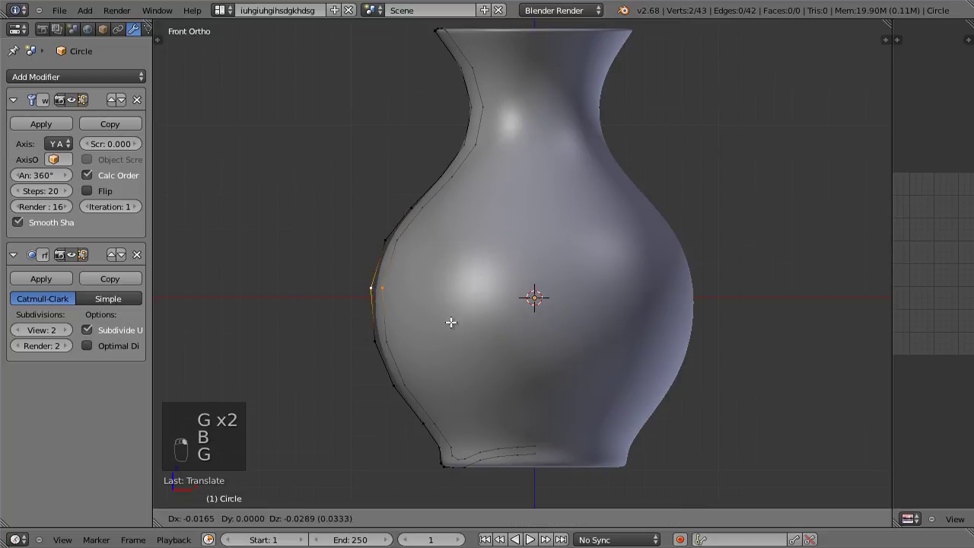
click(452, 324)
scroll(463, 269, down, 1)
scroll(452, 226, down, 1)
scroll(458, 154, up, 1)
Try to move the inner and outer vertex pair at the narrowest part of the neck.
right_click(459, 147)
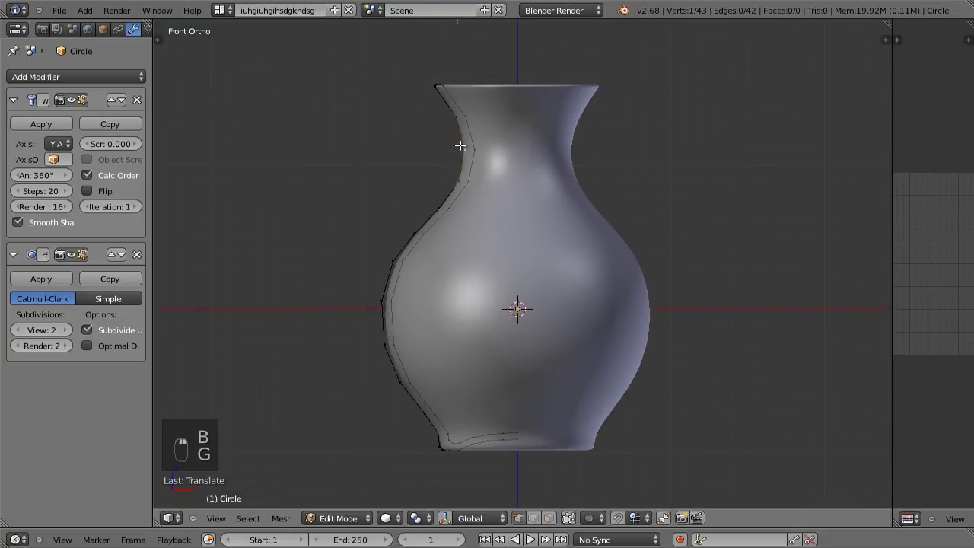
key(b)
drag(453, 138, 487, 161)
key(g)
right_click(453, 158)
scroll(457, 155, up, 2)
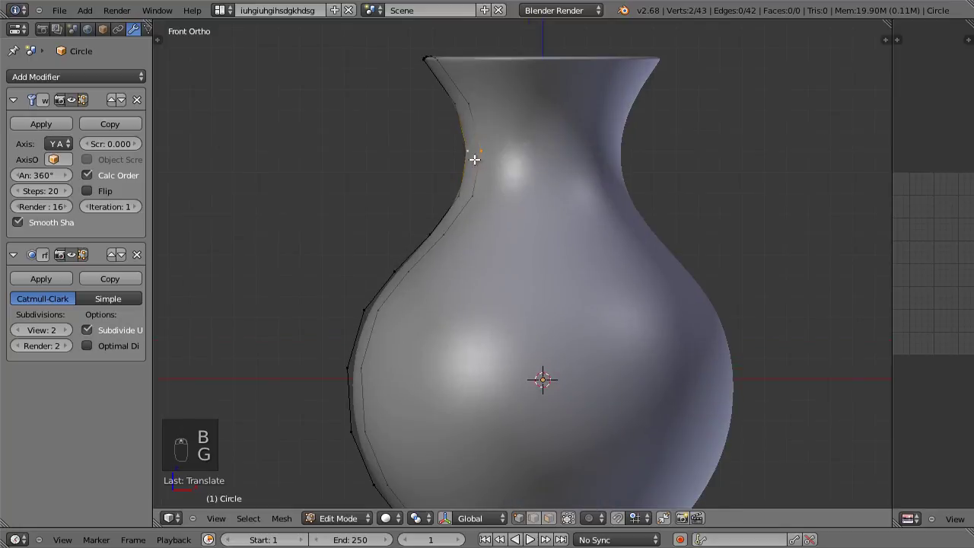
key(g)
right_click(474, 150)
Try to move the inner and outer vertex pair at the base of the neck outward along the X axis.
right_click(471, 193)
key(b)
drag(405, 175, 497, 213)
key(g)
middle_click(380, 216)
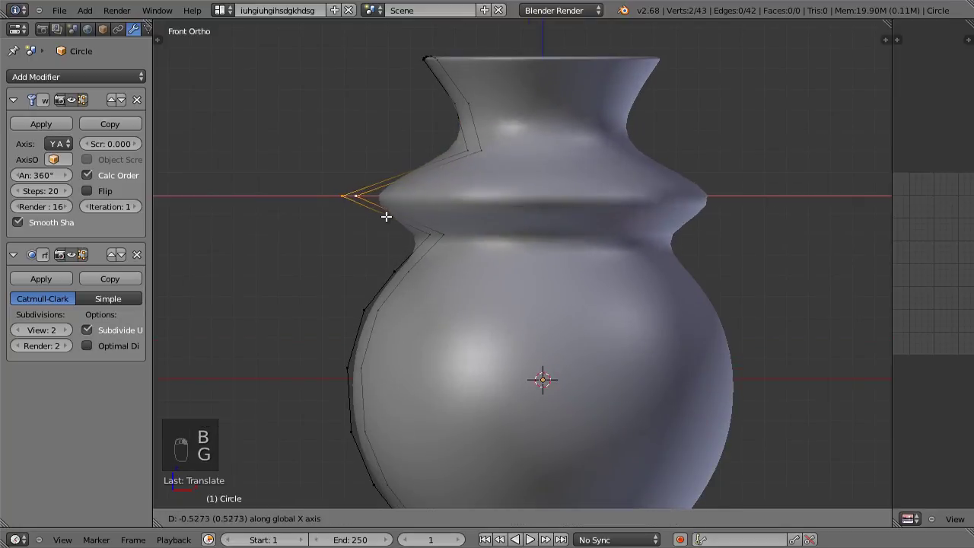
right_click(385, 215)
Box-select the inner and outer wall vertices just above the vase's foot and move the pair slightly inward.
scroll(385, 216, down, 3)
shift+middle_drag(439, 289, 439, 237)
scroll(415, 314, up, 2)
right_click(416, 363)
key(b)
drag(402, 355, 430, 371)
right_click(397, 340)
key(b)
drag(370, 328, 457, 353)
key(g)
click(465, 354)
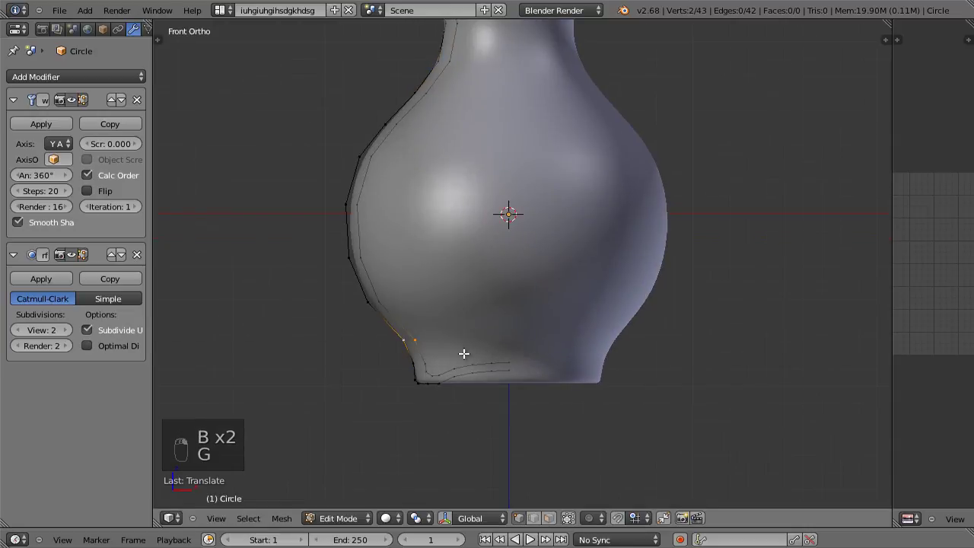
Return to Object Mode and inspect the reshaped vase from an angled view.
key(Tab)
scroll(477, 291, down, 4)
shift+middle_drag(520, 230, 517, 278)
scroll(517, 277, up, 2)
middle_drag(469, 200, 552, 230)
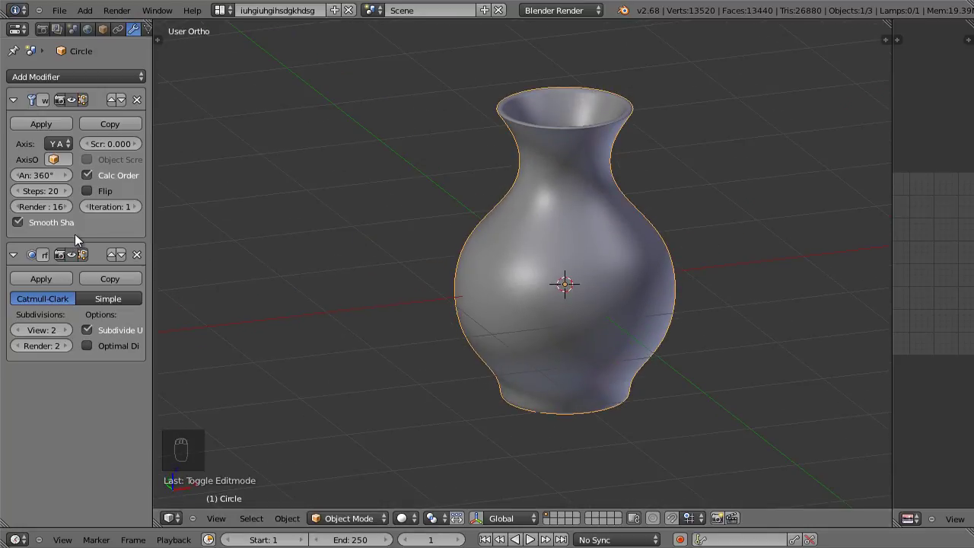
middle_drag(637, 159, 541, 204)
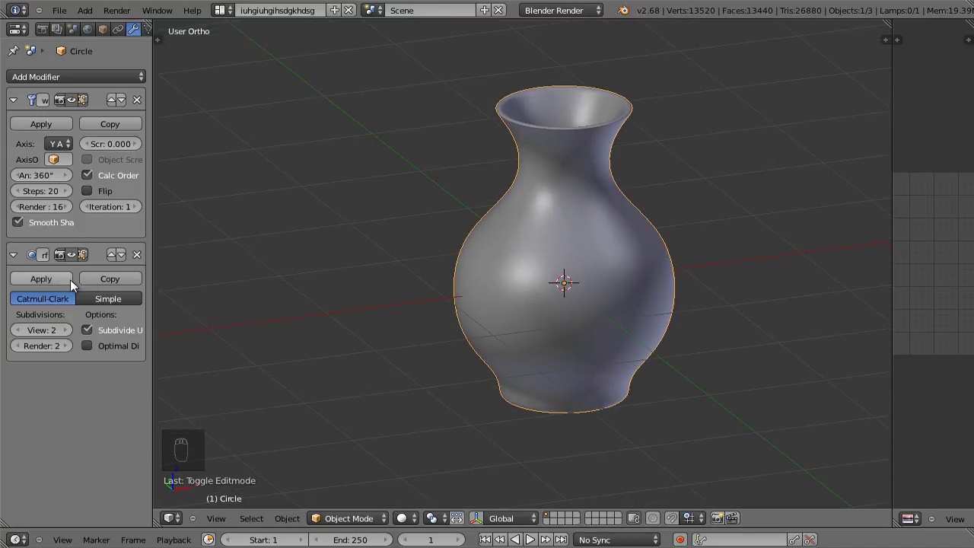
Widen the Properties editor and place the Subdivision Surface modifier above Screw in the stack.
drag(152, 233, 210, 231)
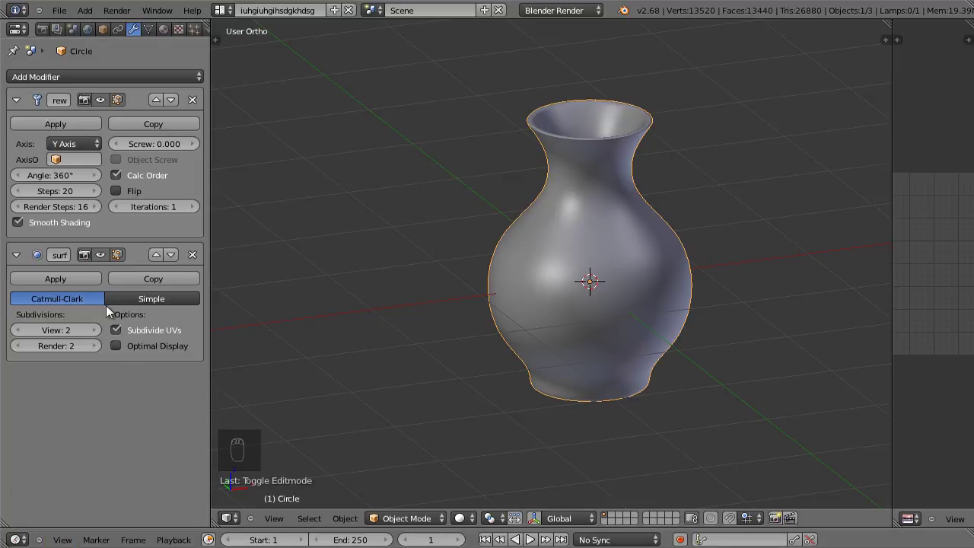
click(154, 254)
Switch to wireframe in front view and hide the Screw modifier in the viewport to inspect the subdivided profile.
key(z)
key(KP_1)
scroll(613, 312, up, 3)
key(Tab)
scroll(587, 186, up, 2)
key(Tab)
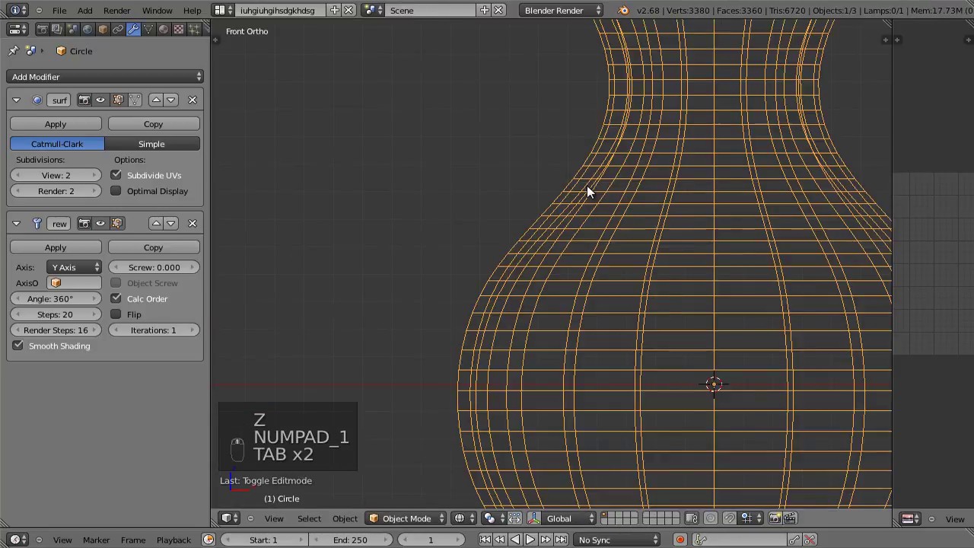
scroll(587, 190, down, 2)
click(100, 223)
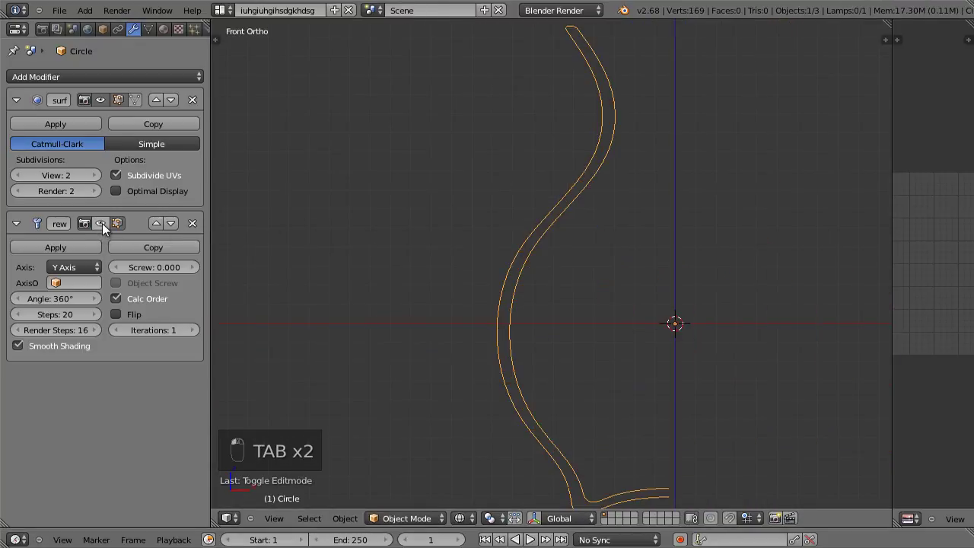
shift+middle_drag(525, 270, 490, 271)
shift+middle_drag(532, 375, 529, 361)
shift+middle_drag(518, 130, 515, 170)
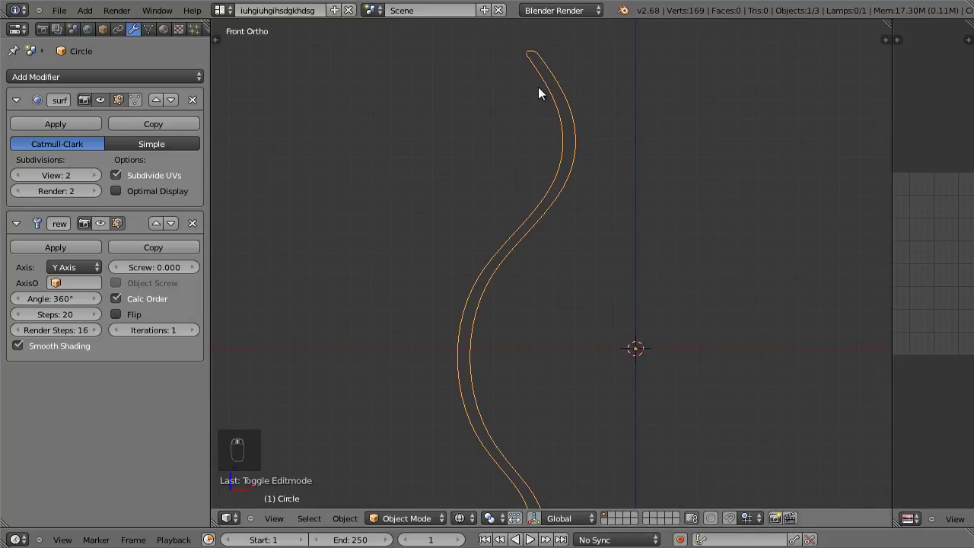
shift+middle_drag(516, 229, 508, 207)
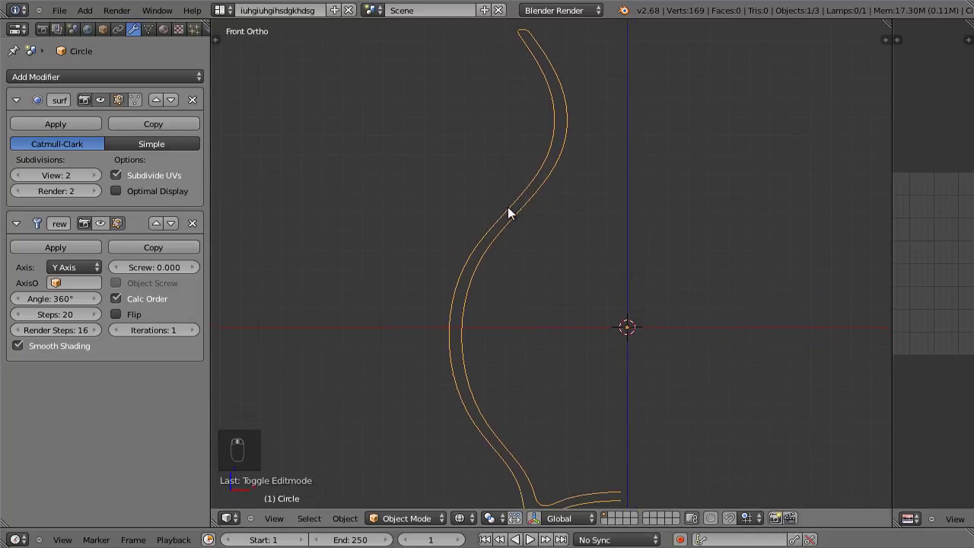
shift+middle_drag(463, 428, 463, 363)
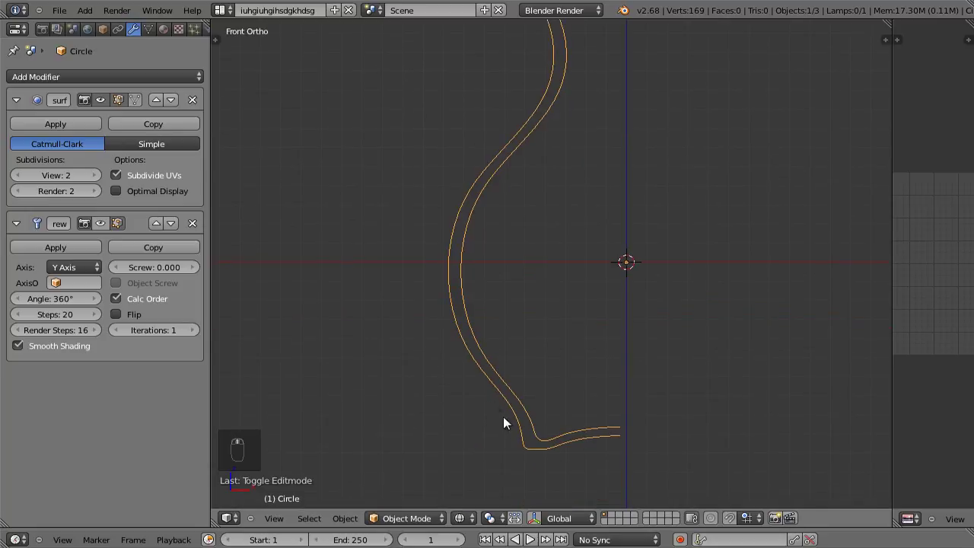
Compare the profile with and without subdivision by toggling the Subdivision Surface modifier's viewport visibility, leaving it enabled.
click(99, 100)
click(100, 99)
click(100, 99)
click(100, 100)
click(100, 99)
click(103, 98)
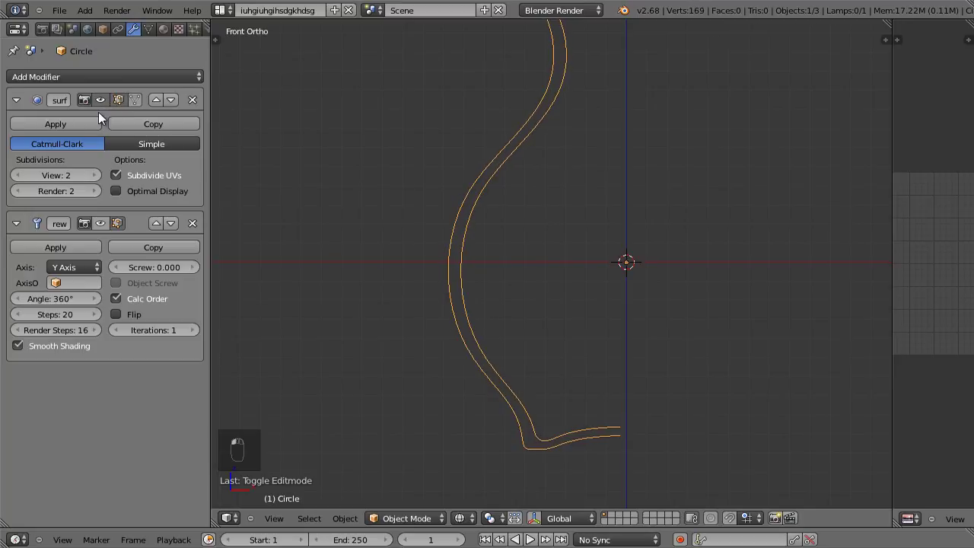
mouse_move(524, 56)
shift+middle_down()
mouse_move(516, 116)
mouse_move(520, 75)
shift+middle_up()
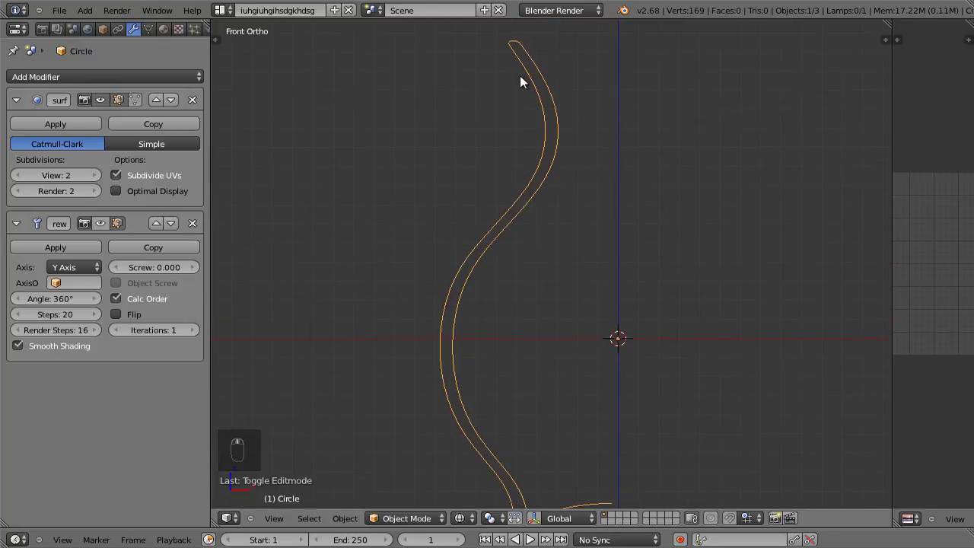
shift+scroll(518, 186, down, 4)
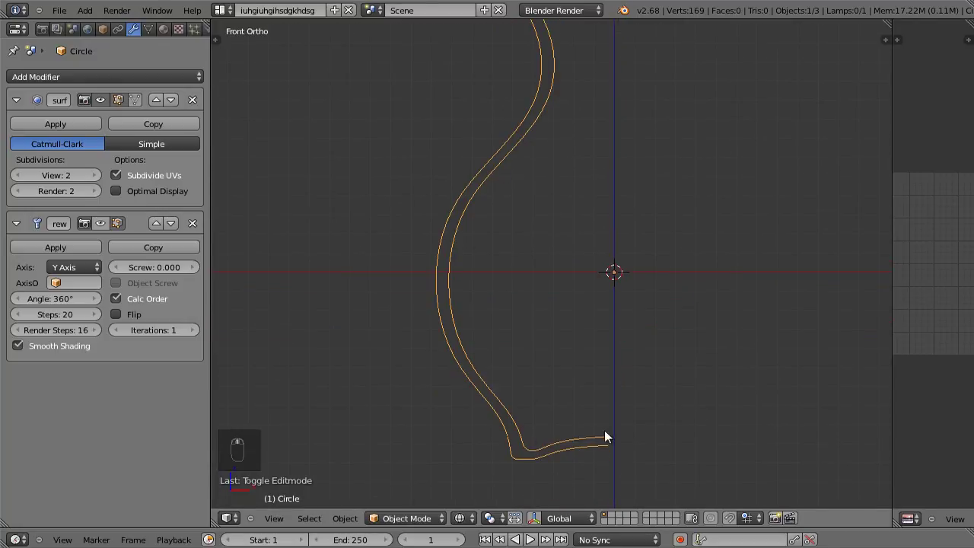
Re-enable the Screw modifier in the viewport, return to solid shading and inspect the vase's rim.
click(99, 224)
key(z)
scroll(495, 209, down, 2)
scroll(495, 209, up, 2)
middle_drag(495, 209, 510, 190)
mouse_move(511, 220)
middle_down()
mouse_move(506, 240)
mouse_move(501, 228)
middle_up()
scroll(436, 79, up, 3)
middle_drag(436, 78, 457, 112)
scroll(456, 115, down, 5)
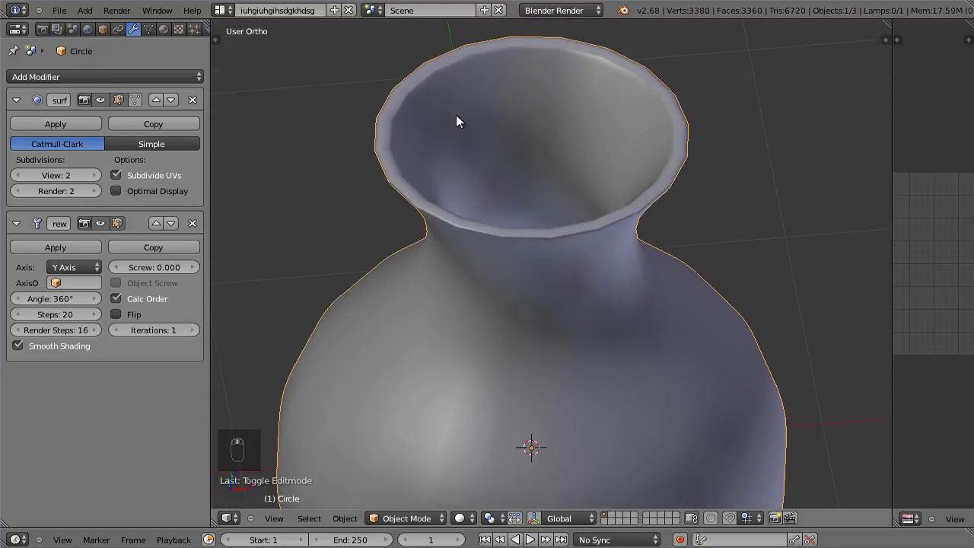
scroll(460, 148, up, 5)
scroll(450, 137, down, 3)
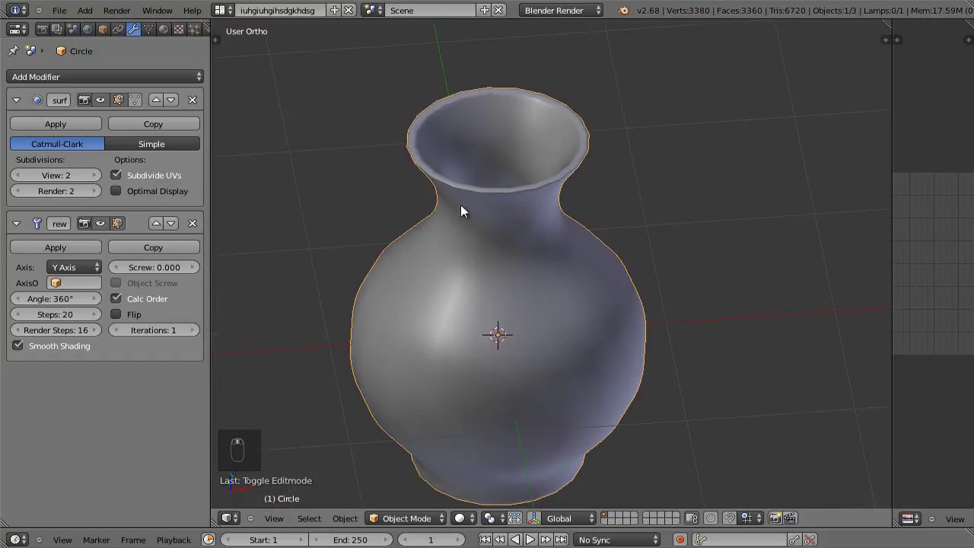
middle_drag(464, 250, 473, 214)
scroll(473, 214, down, 1)
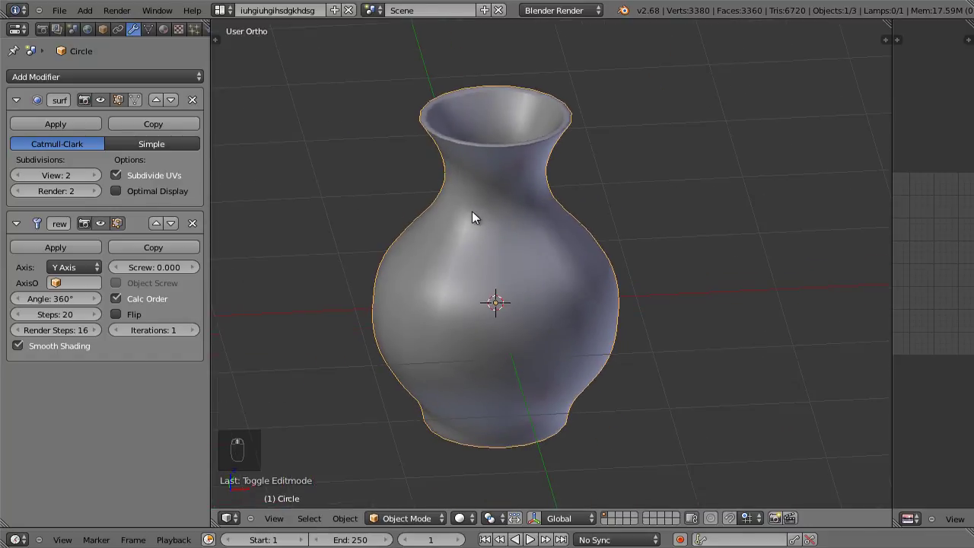
Place the Screw modifier back above Subdivision Surface and inspect the vase's smoothness.
click(155, 223)
scroll(487, 173, up, 5)
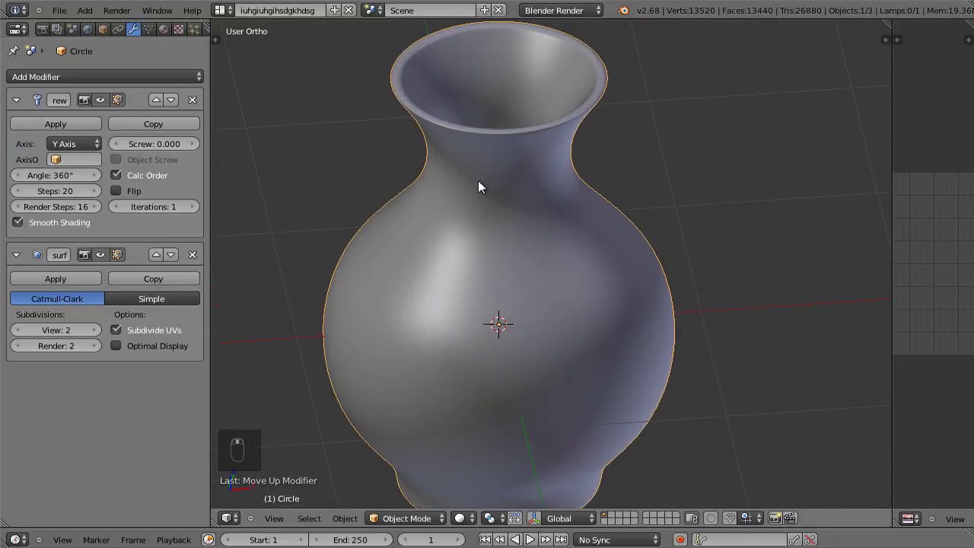
scroll(478, 182, down, 1)
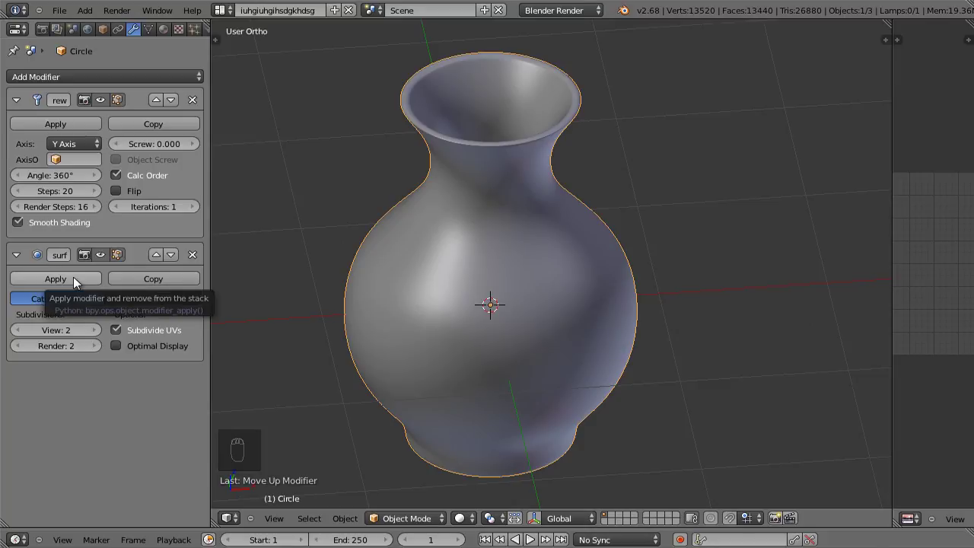
scroll(488, 308, down, 2)
scroll(535, 272, up, 2)
shift+middle_drag(489, 299, 529, 271)
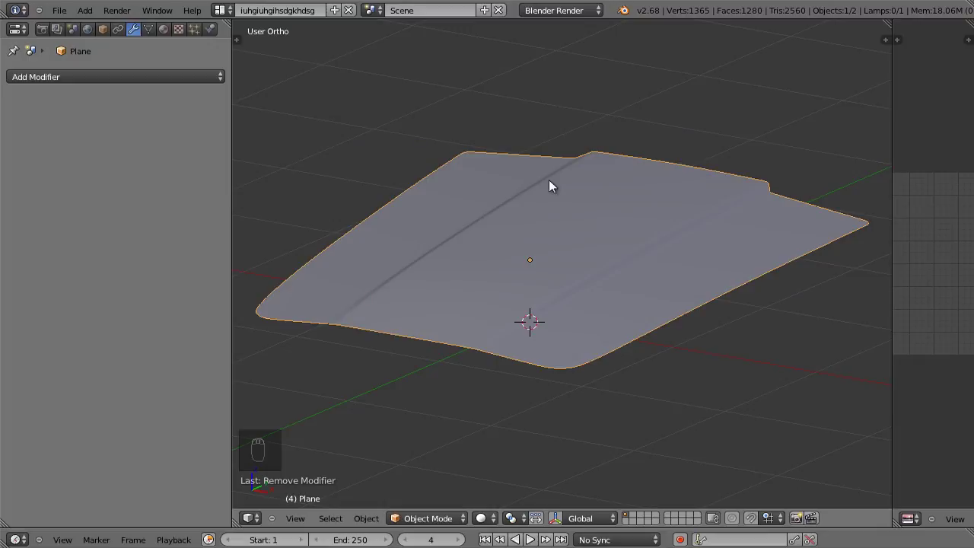
Add a Solidify modifier to the ridged plane and view its edge from a low angle.
middle_drag(548, 180, 554, 227)
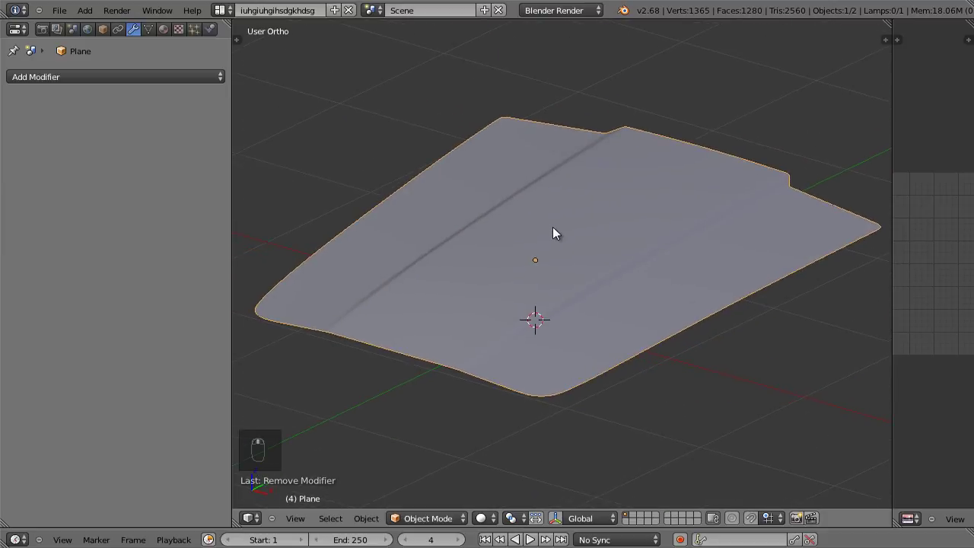
click(120, 73)
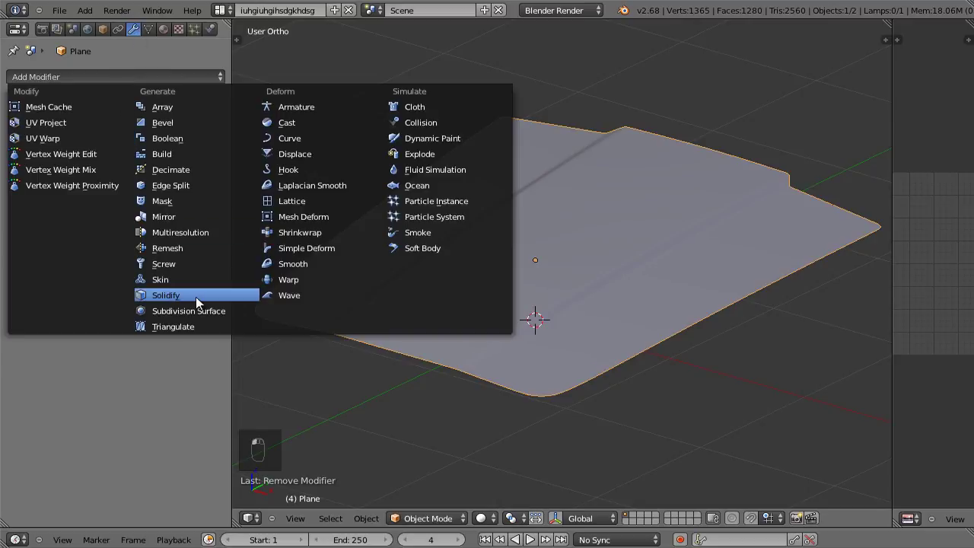
click(166, 295)
scroll(542, 380, up, 3)
middle_drag(540, 369, 546, 347)
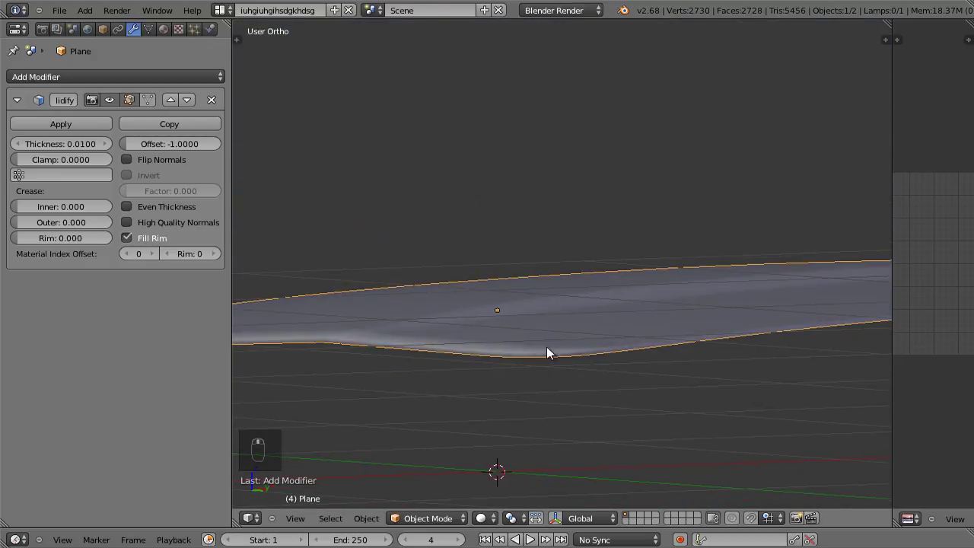
Set the Solidify thickness to 0.2080 and view the notched end of the panel.
drag(38, 143, 101, 162)
middle_drag(616, 361, 665, 320)
alt+scroll(609, 297, down, 2)
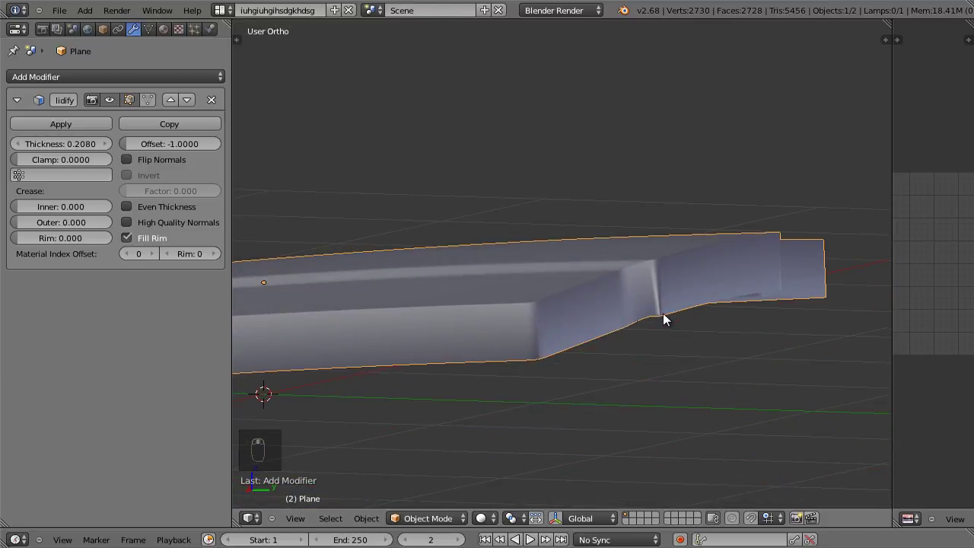
Examine the rim geometry at the solidified panel's notched corner up close, and the whole panel from above.
scroll(663, 313, up, 6)
middle_drag(641, 300, 597, 66)
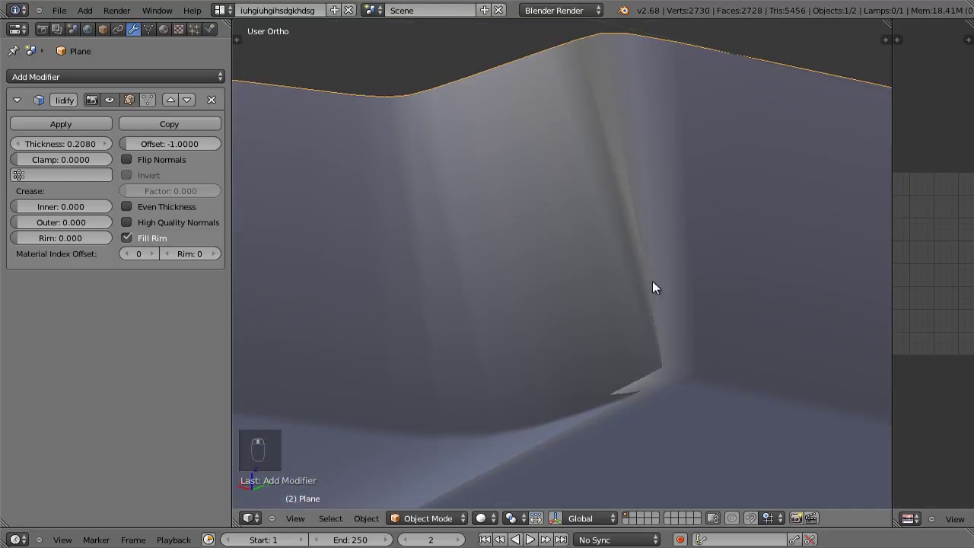
middle_drag(654, 287, 626, 299)
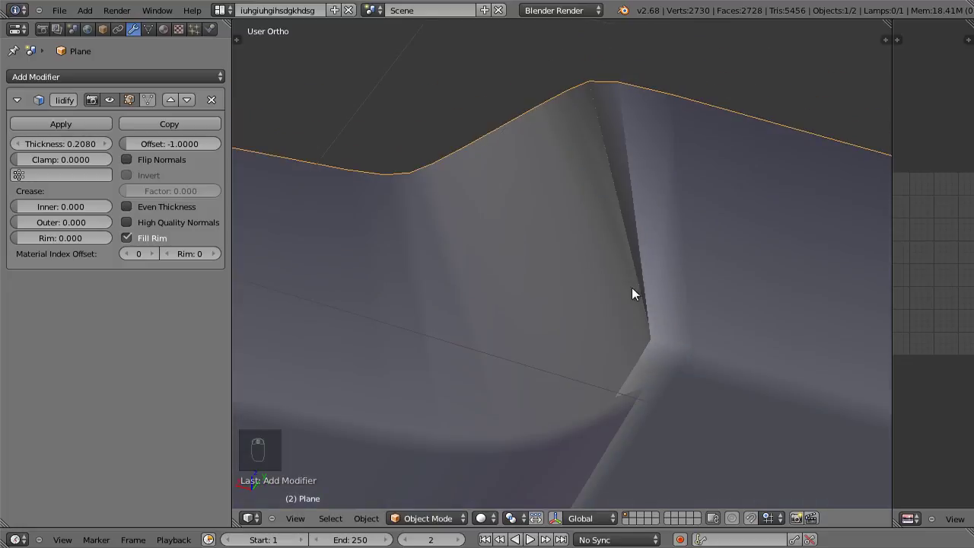
scroll(648, 305, down, 9)
scroll(646, 305, up, 8)
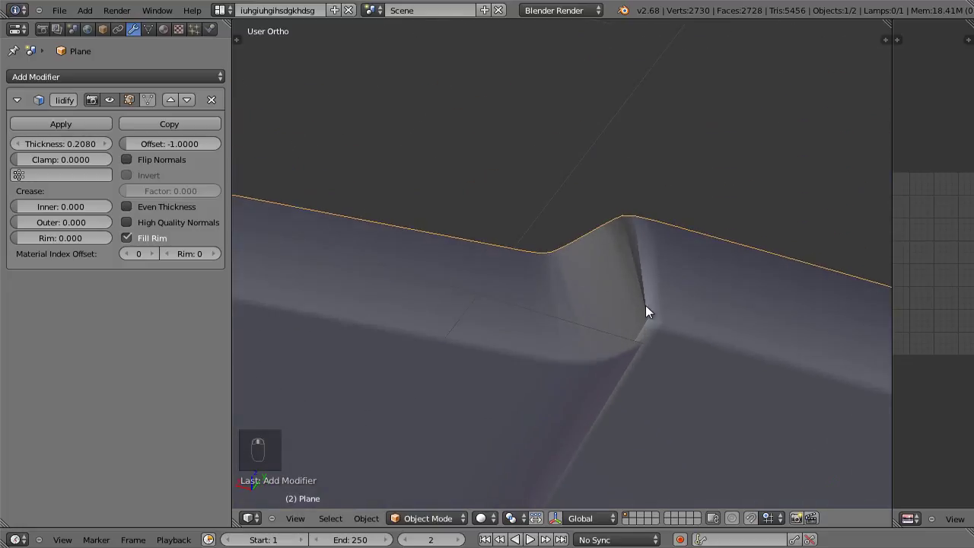
middle_drag(626, 209, 631, 254)
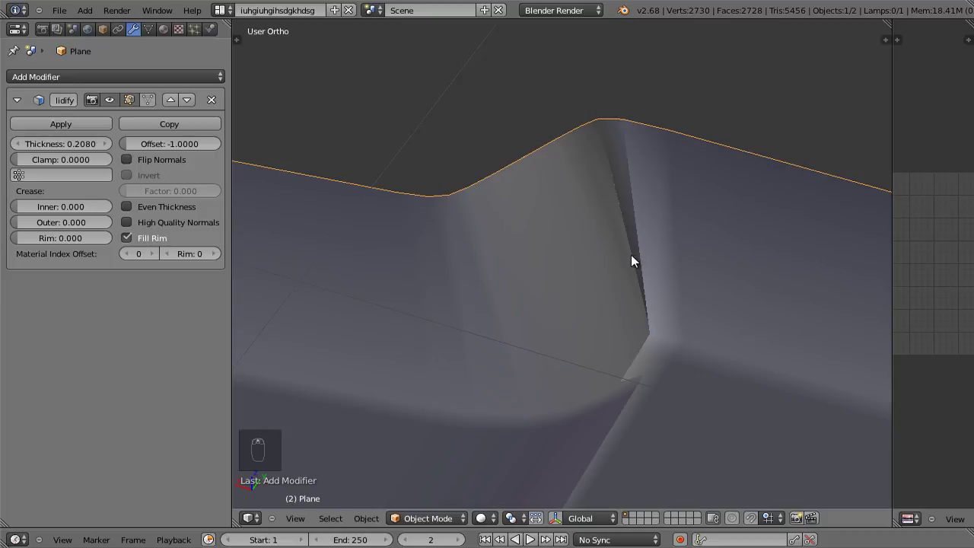
scroll(530, 266, down, 5)
middle_drag(530, 266, 670, 255)
scroll(561, 306, down, 5)
scroll(656, 256, up, 1)
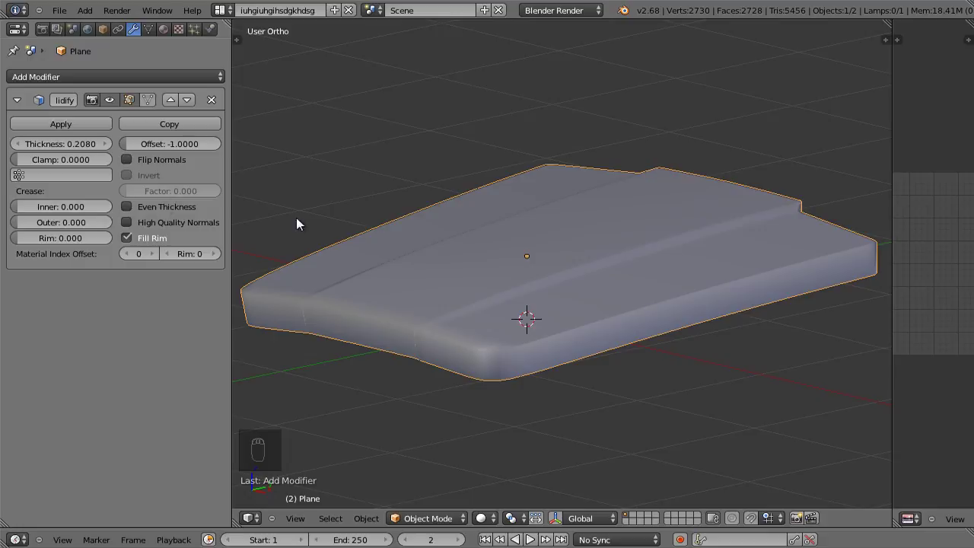
middle_drag(622, 243, 623, 251)
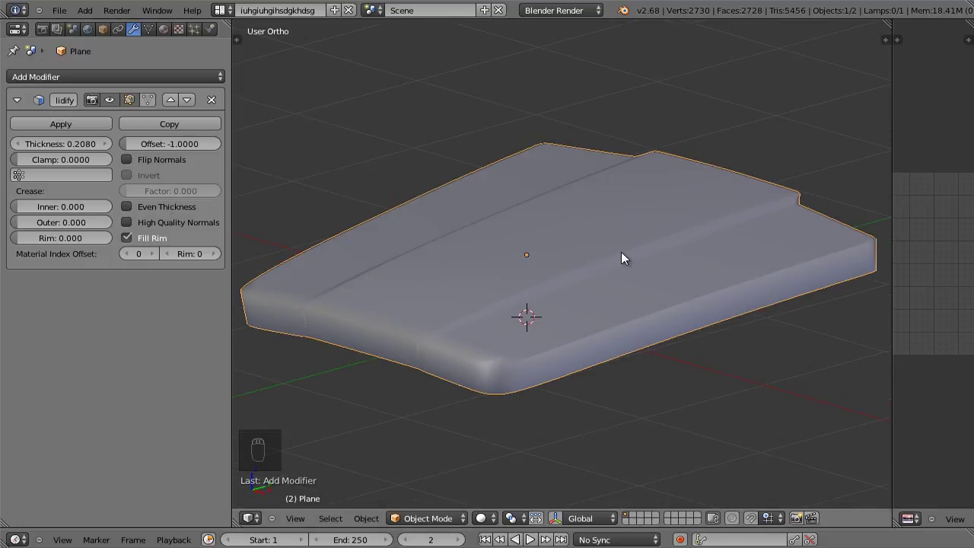
middle_drag(614, 255, 591, 285)
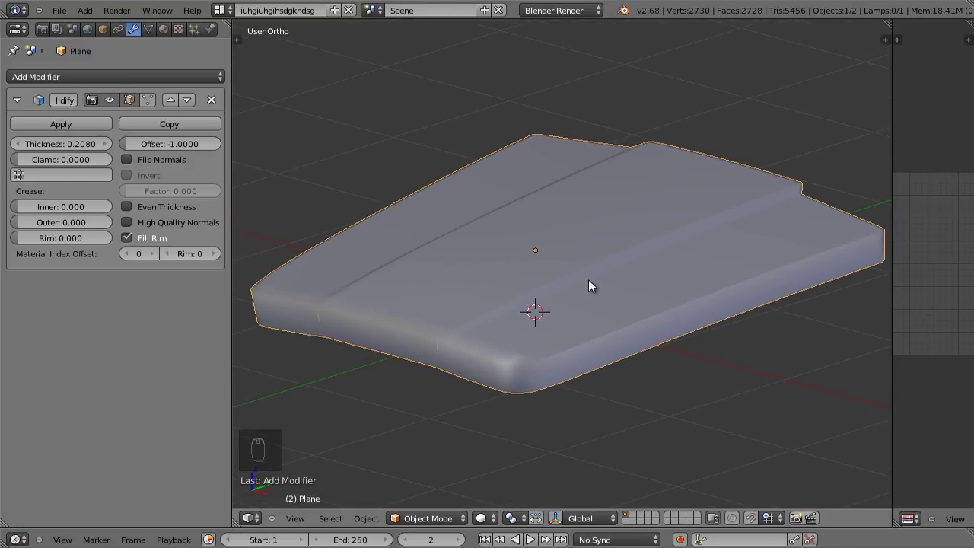
middle_drag(585, 282, 585, 277)
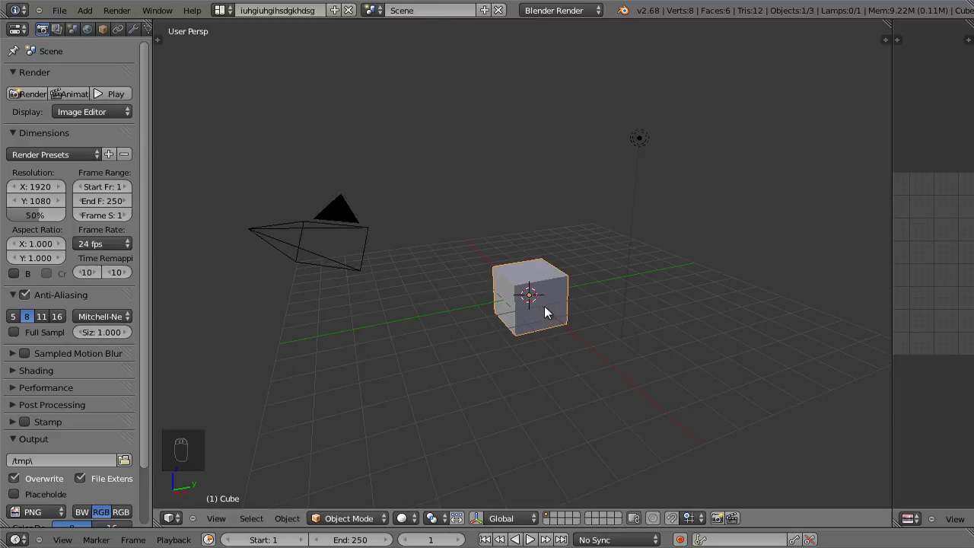
Add a Subdivision Surface modifier to the default cube and view it from another angle.
scroll(544, 306, up, 5)
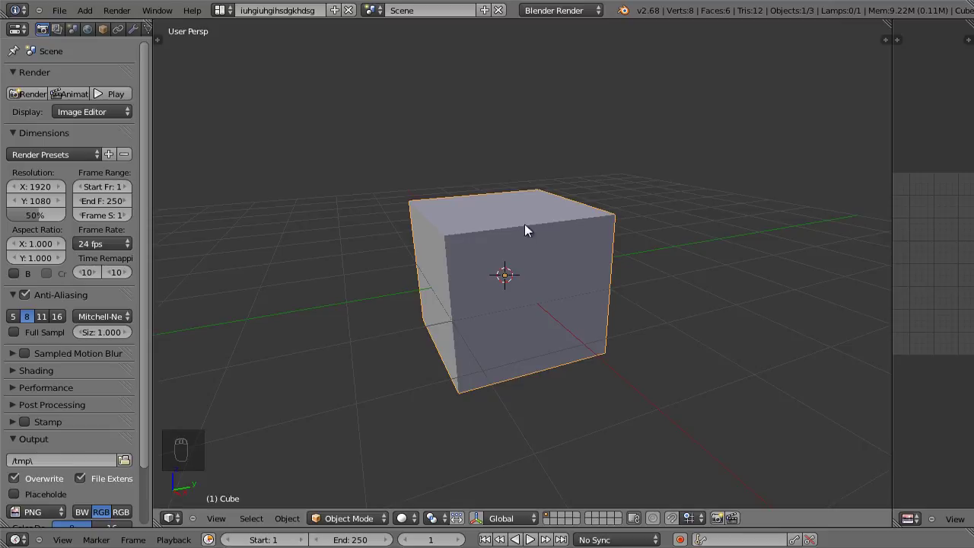
click(137, 28)
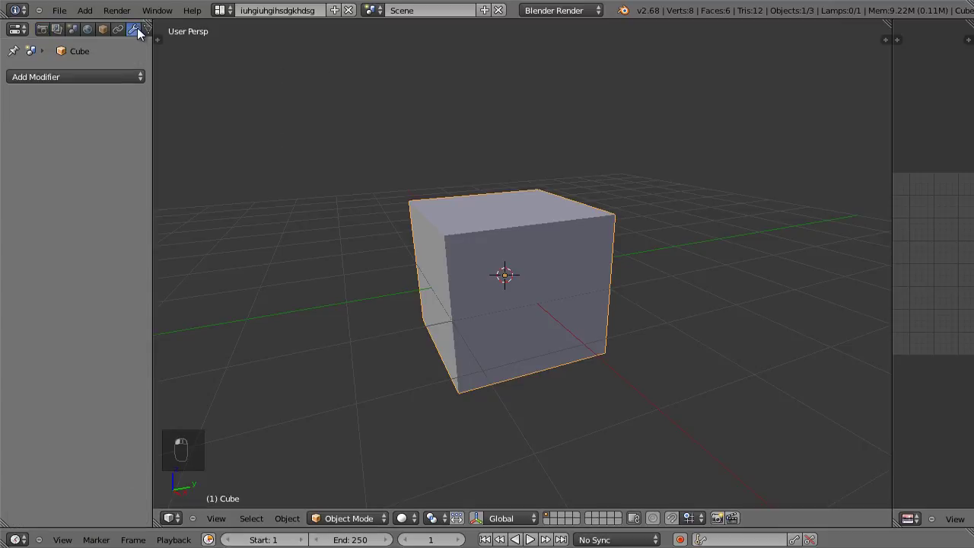
click(76, 77)
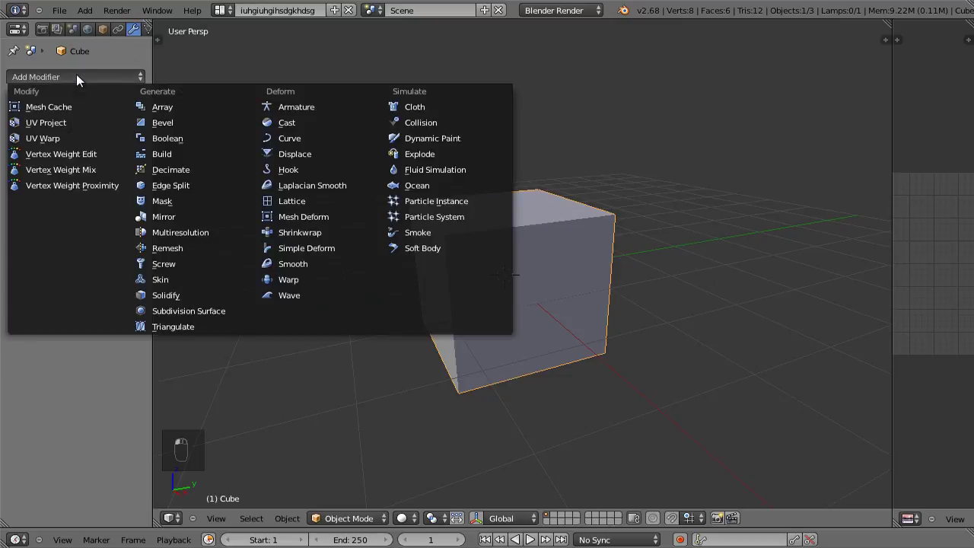
click(204, 310)
middle_drag(434, 271, 498, 267)
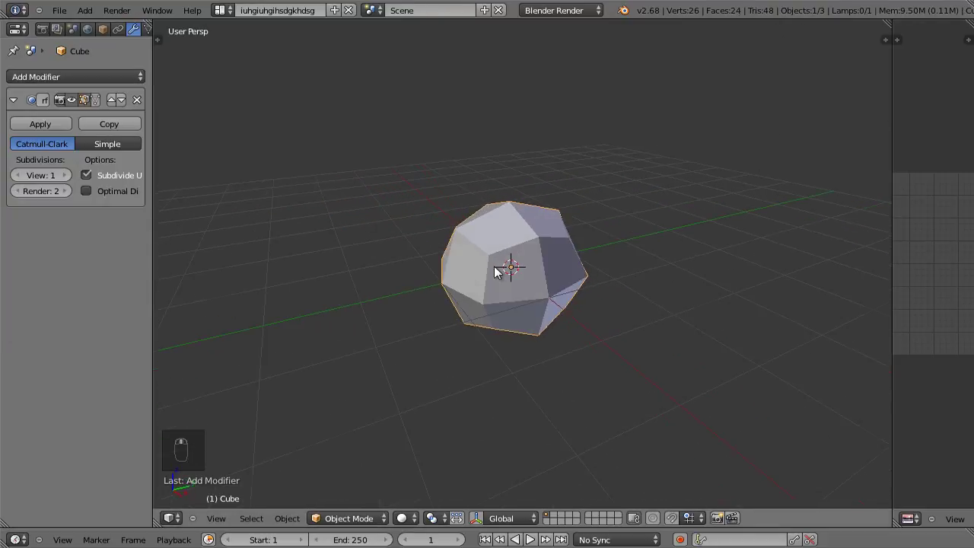
Set the Subdivision Surface modifier's viewport subdivisions to 3.
click(65, 175)
click(65, 175)
mouse_move(500, 257)
middle_down()
mouse_move(635, 236)
mouse_move(499, 261)
mouse_move(508, 254)
middle_up()
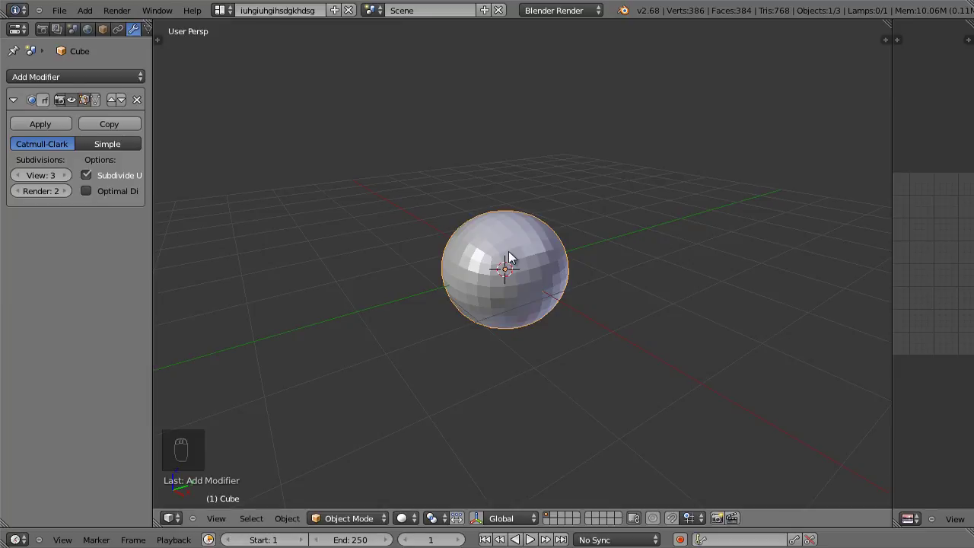
Subdivide the whole cube mesh once in Edit Mode and view the rounded shape from several angles.
key(Tab)
middle_drag(504, 264, 519, 228)
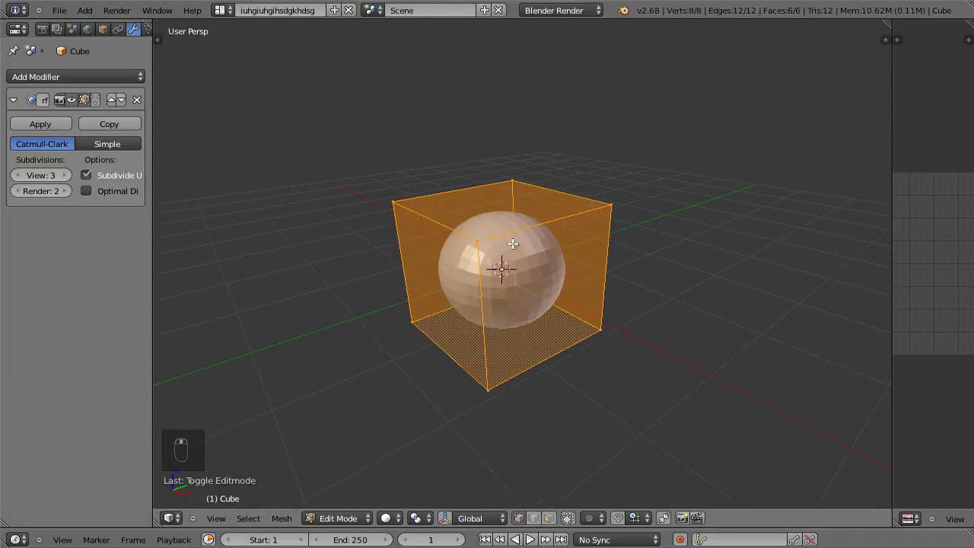
key(w)
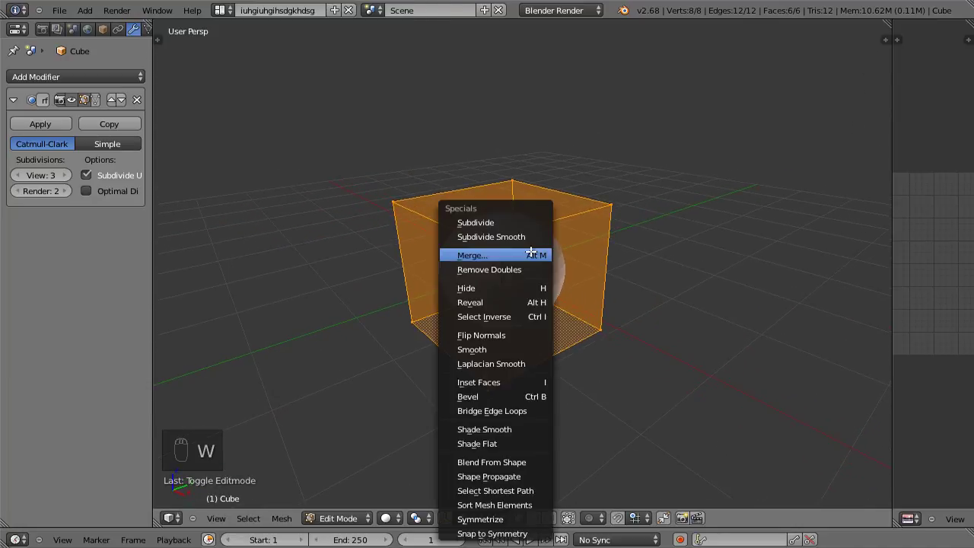
click(533, 222)
middle_drag(533, 221, 449, 237)
scroll(605, 267, down, 2)
middle_drag(518, 245, 571, 217)
In front orthographic view, add a horizontal loop cut in the cube's upper half and slide it close to the top edge.
key(KP_1)
key(KP_5)
scroll(540, 244, up, 2)
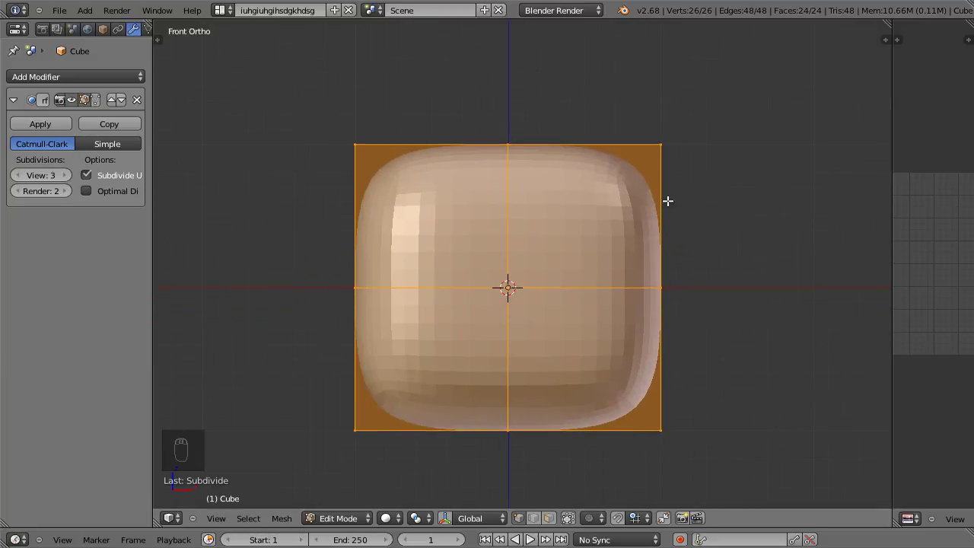
key(KP_1)
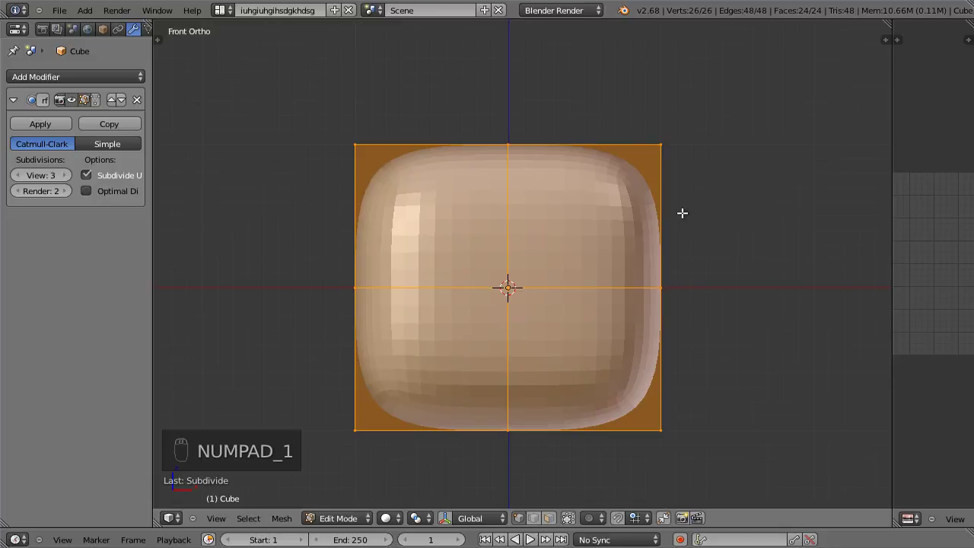
key(ctrl+r)
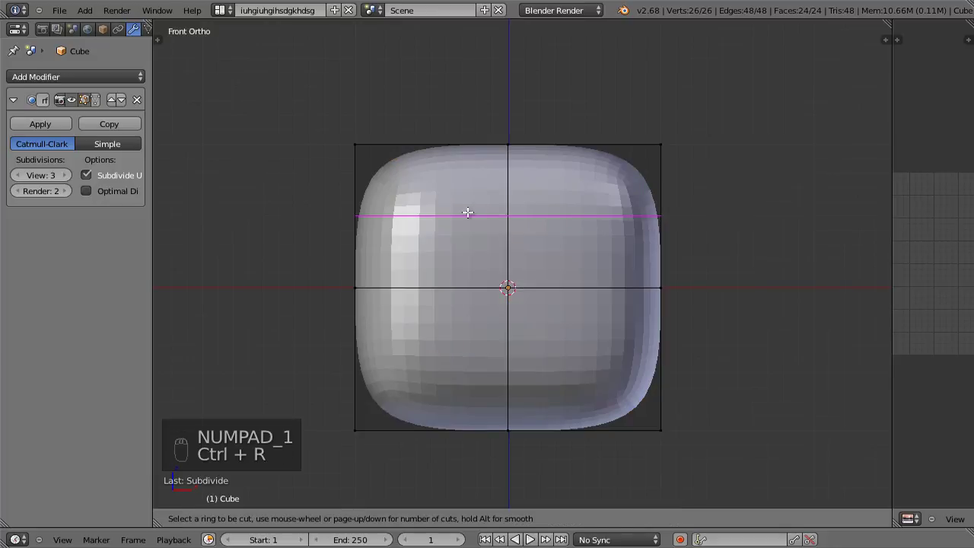
click(354, 216)
right_click(353, 216)
key(g)
key(g)
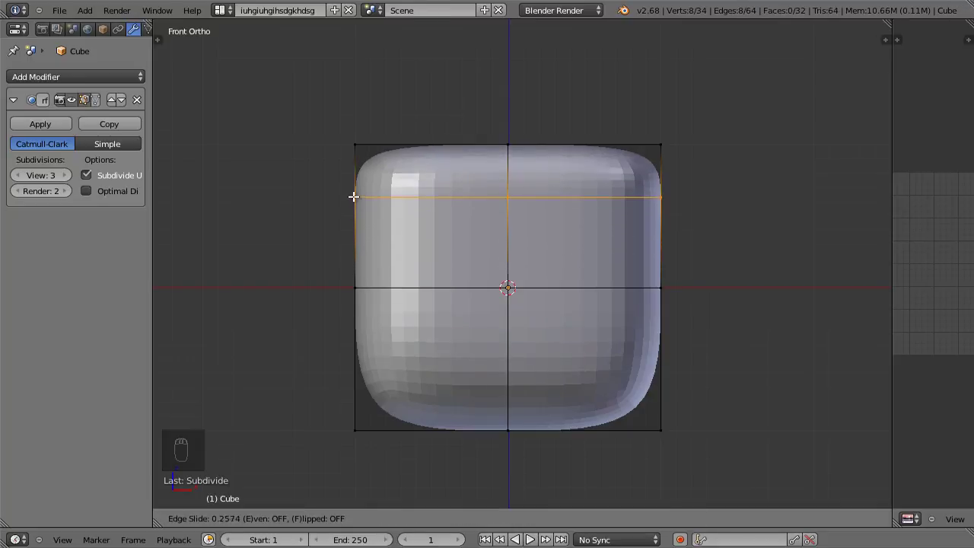
click(354, 156)
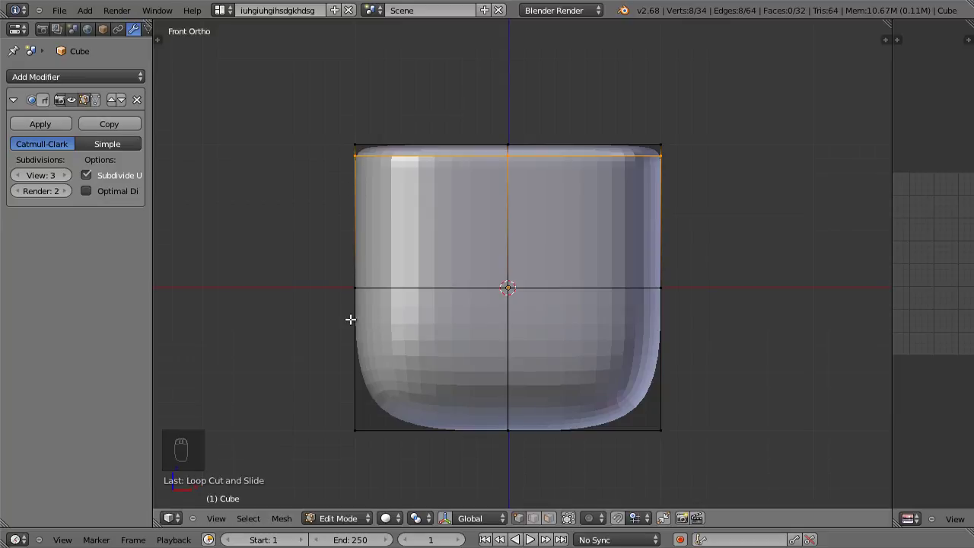
Add a horizontal loop cut in the cube's lower half and slide it about -0.86, close to the bottom edge.
key(ctrl+r)
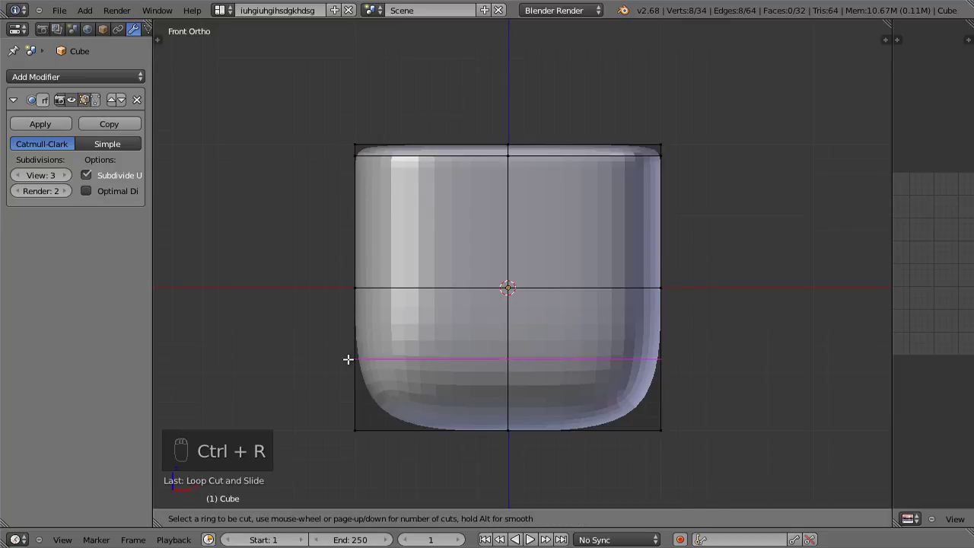
click(349, 358)
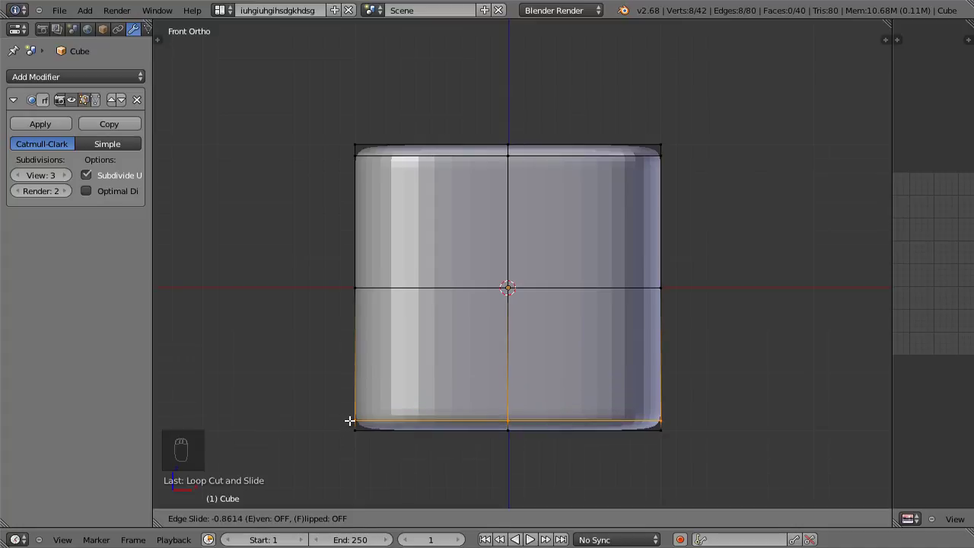
click(349, 421)
Examine the cube's tightened top rim and its rounded vertical corners, both with and without the edit cage.
middle_drag(431, 414, 457, 206)
scroll(491, 232, up, 5)
key(Tab)
scroll(495, 226, down, 4)
scroll(503, 219, up, 6)
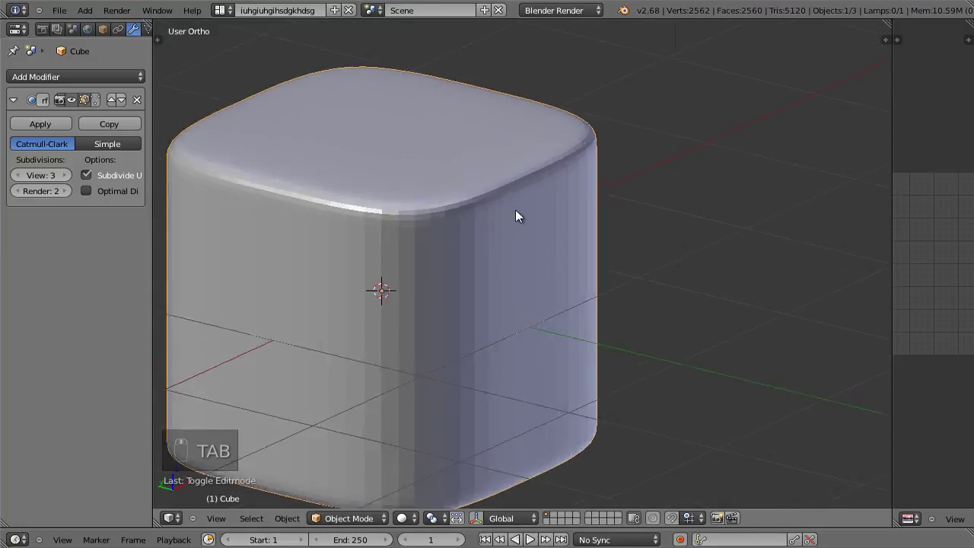
shift+middle_drag(538, 161, 474, 246)
key(Tab)
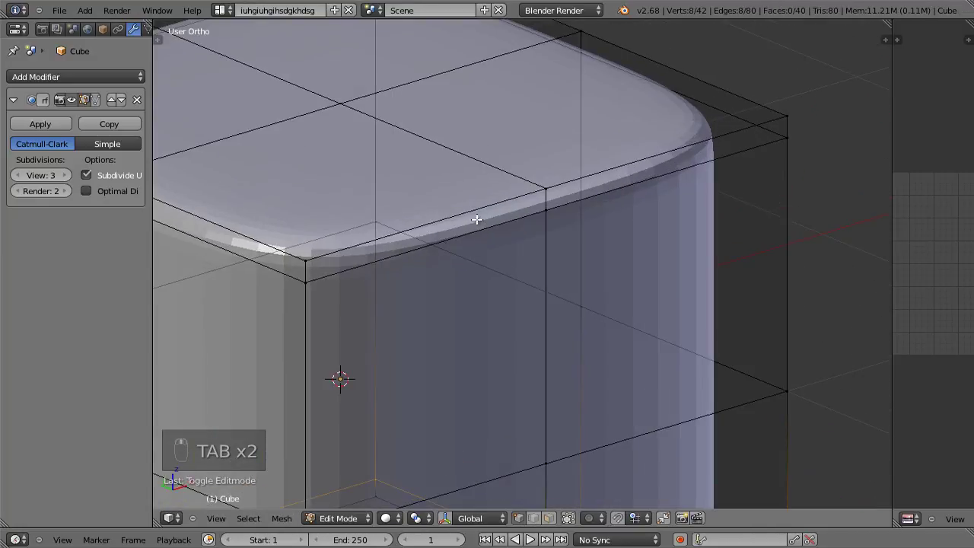
scroll(495, 216, down, 3)
middle_drag(500, 215, 426, 121)
key(Tab)
key(Tab)
In front view, add a vertical loop cut to the cube's +X half and slide it close to the outer edge.
key(KP_1)
shift+middle_drag(498, 121, 503, 152)
scroll(503, 152, up, 1)
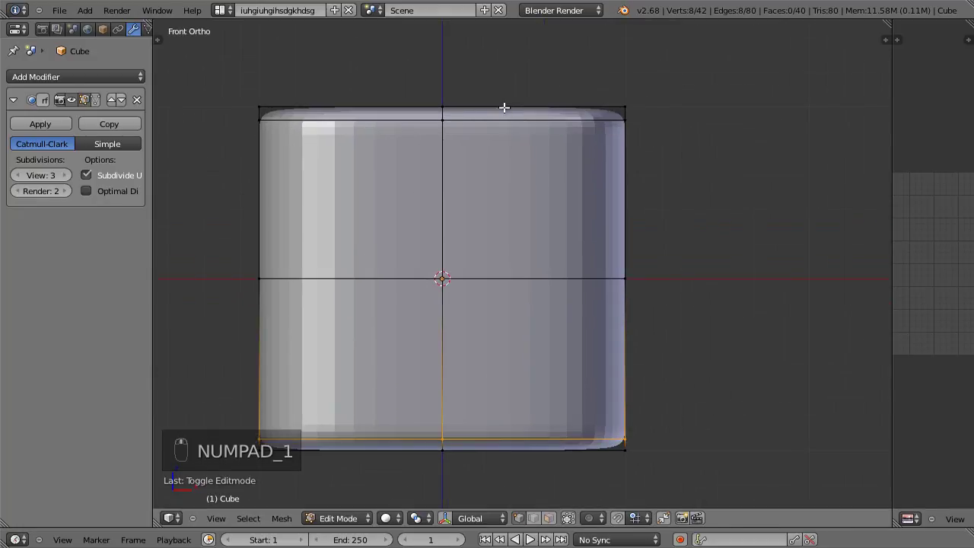
key(ctrl+r)
click(537, 121)
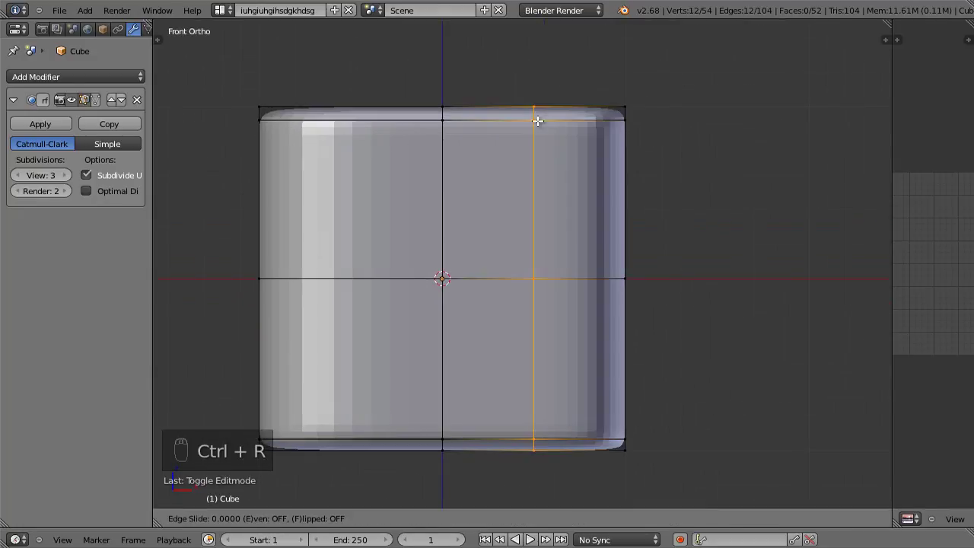
click(616, 133)
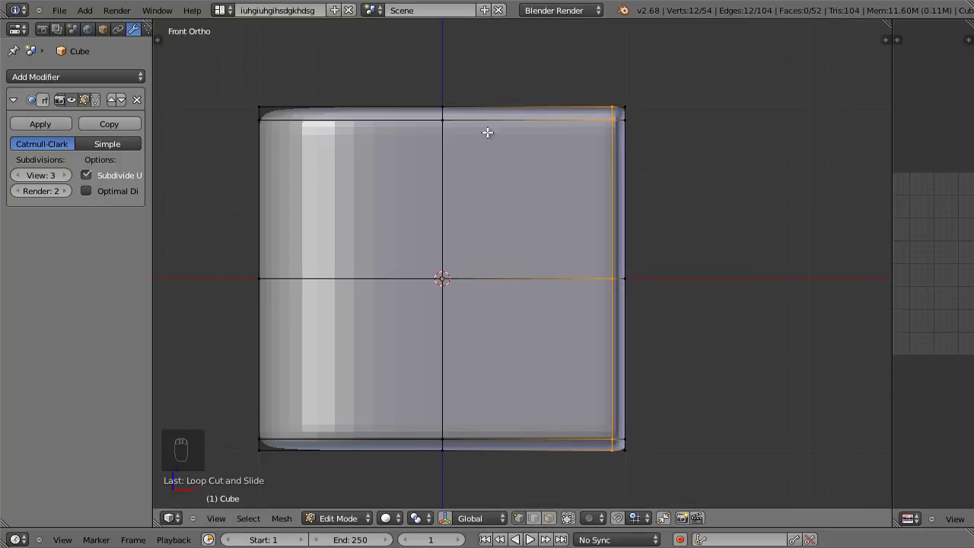
Add a matching vertical loop cut close to the cube's -X edge and view the result in Object Mode.
key(ctrl+r)
click(351, 113)
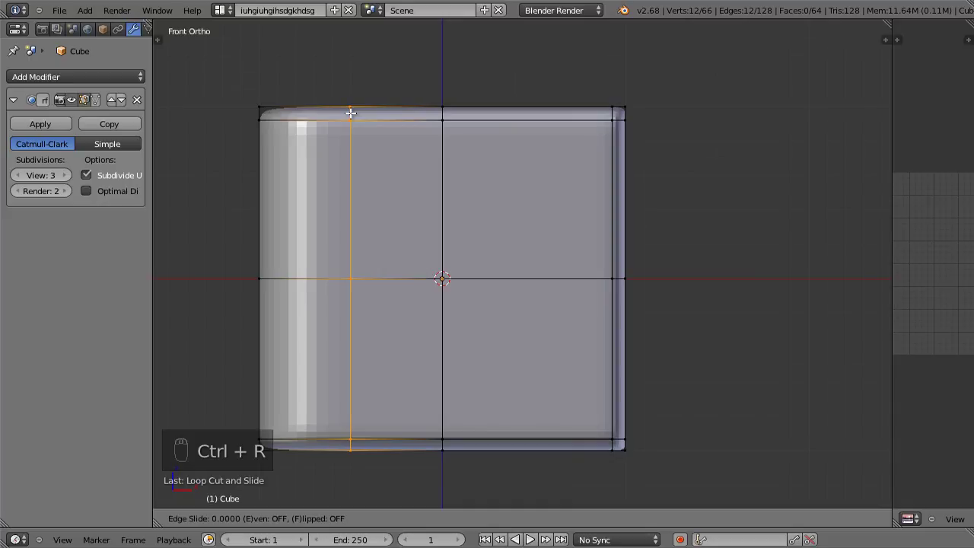
click(269, 122)
key(Tab)
middle_drag(322, 130, 418, 226)
scroll(403, 165, down, 2)
scroll(510, 166, up, 2)
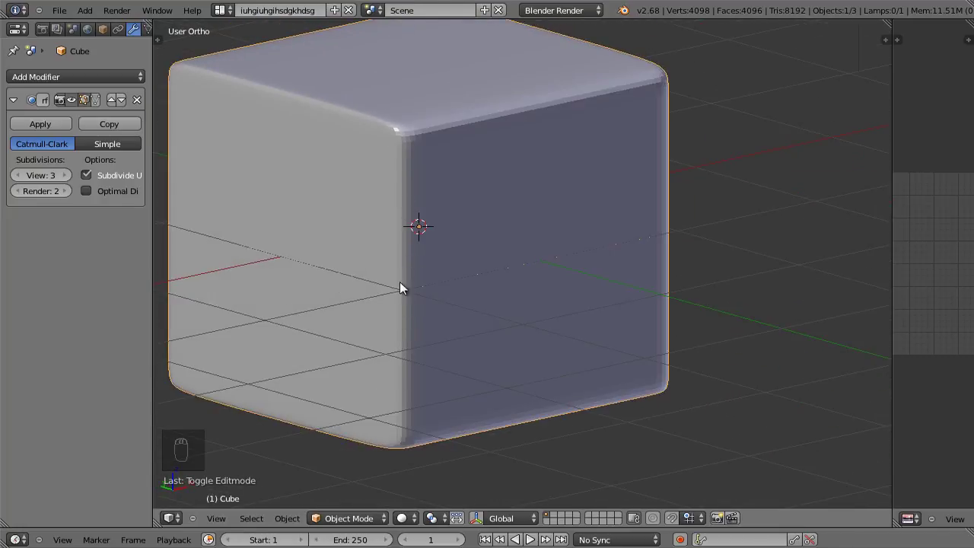
In right orthographic view, add a vertical loop cut to the cube's -Y half and slide it close to the outer edge.
key(Tab)
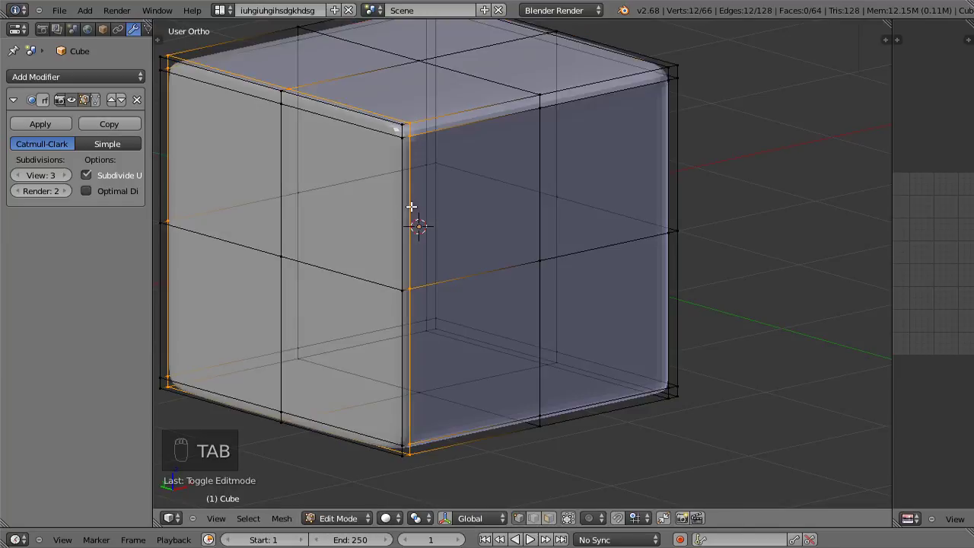
scroll(418, 202, down, 3)
key(KP_1)
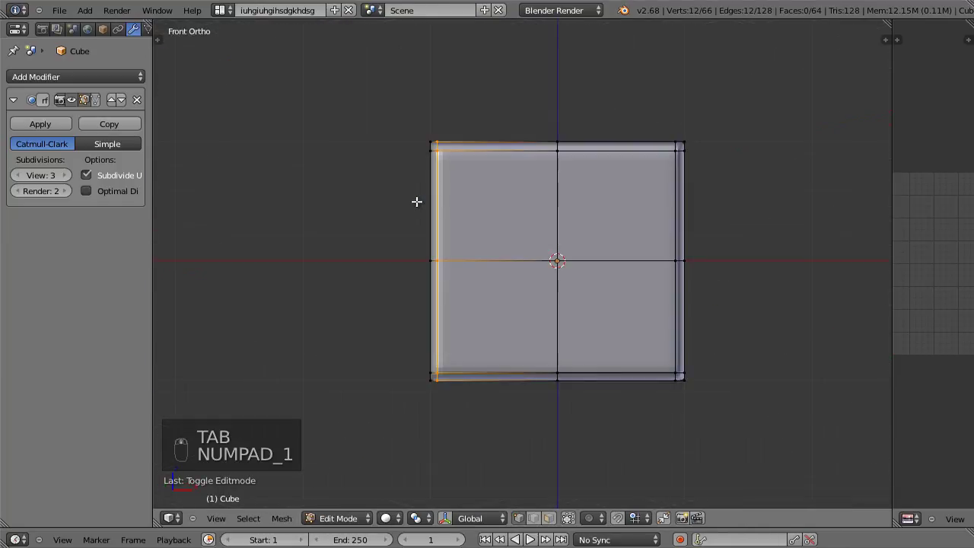
key(KP_3)
shift+middle_drag(631, 198, 452, 176)
scroll(452, 175, up, 2)
shift+middle_drag(444, 138, 444, 191)
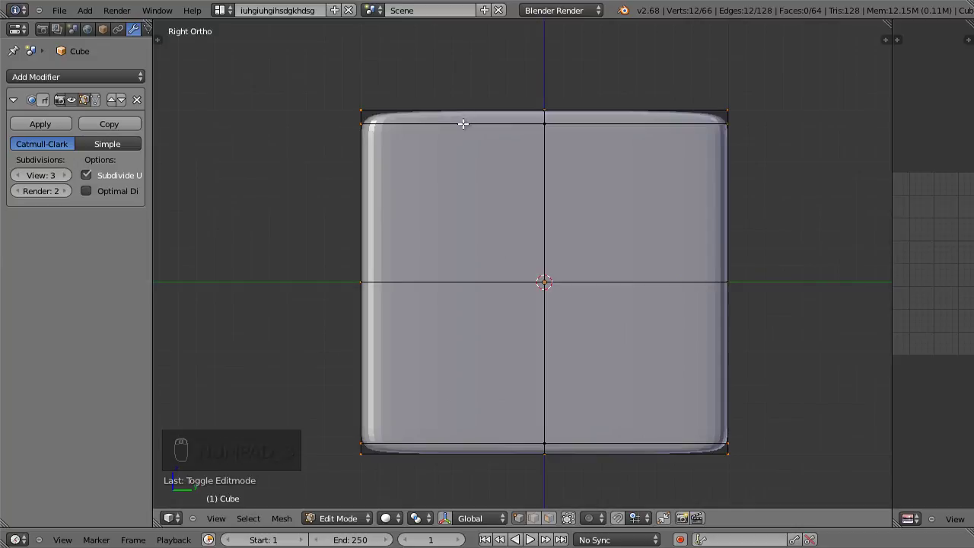
key(ctrl+r)
click(452, 124)
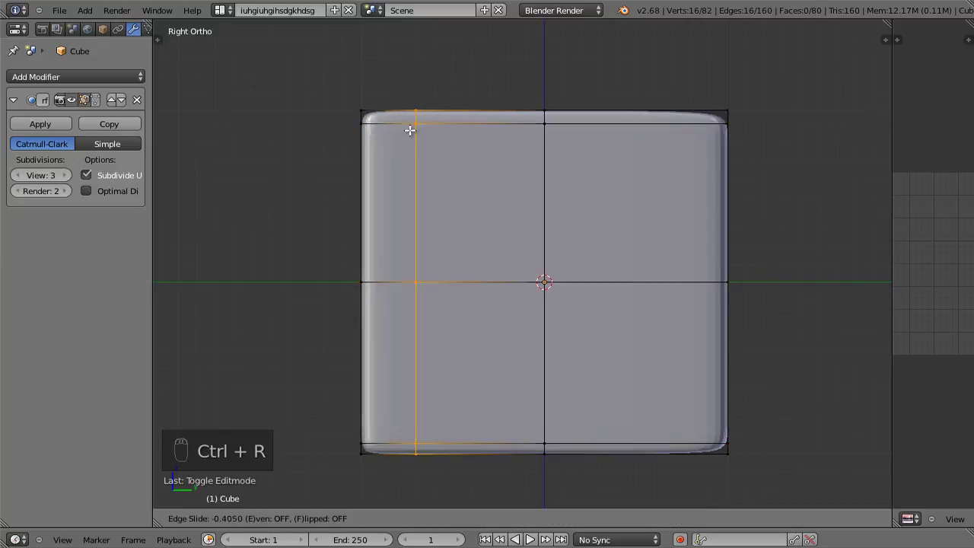
click(370, 133)
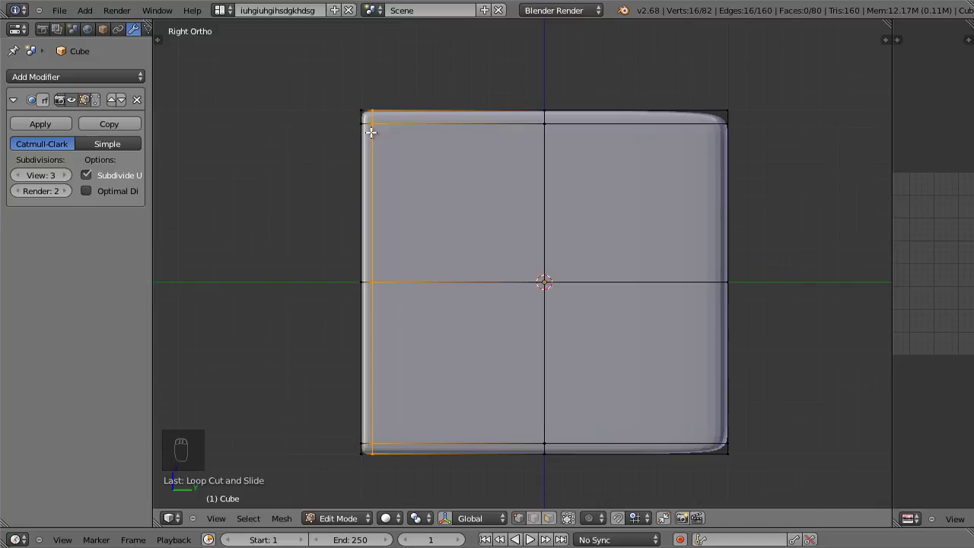
Add a vertical loop cut to the cube's +Y half and slide it close to the outer edge.
key(ctrl+r)
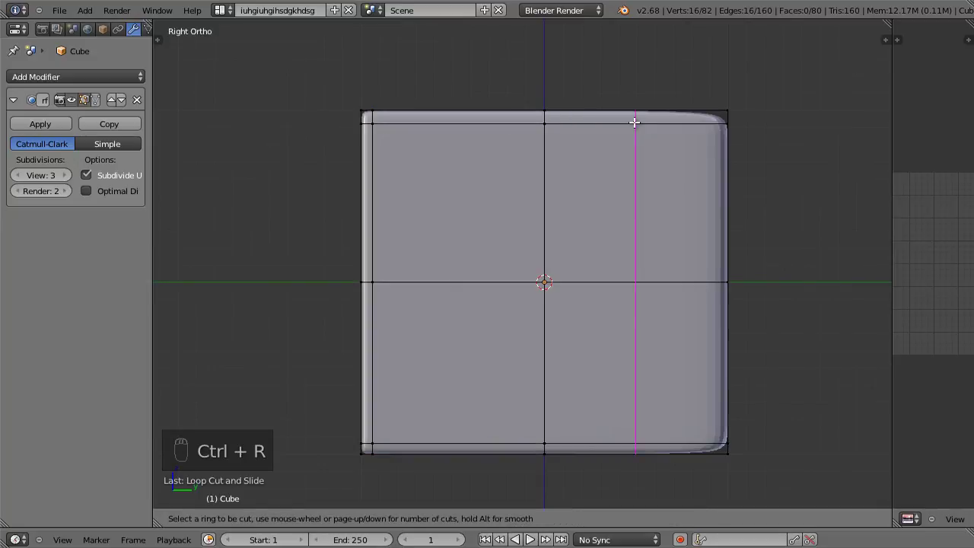
click(636, 124)
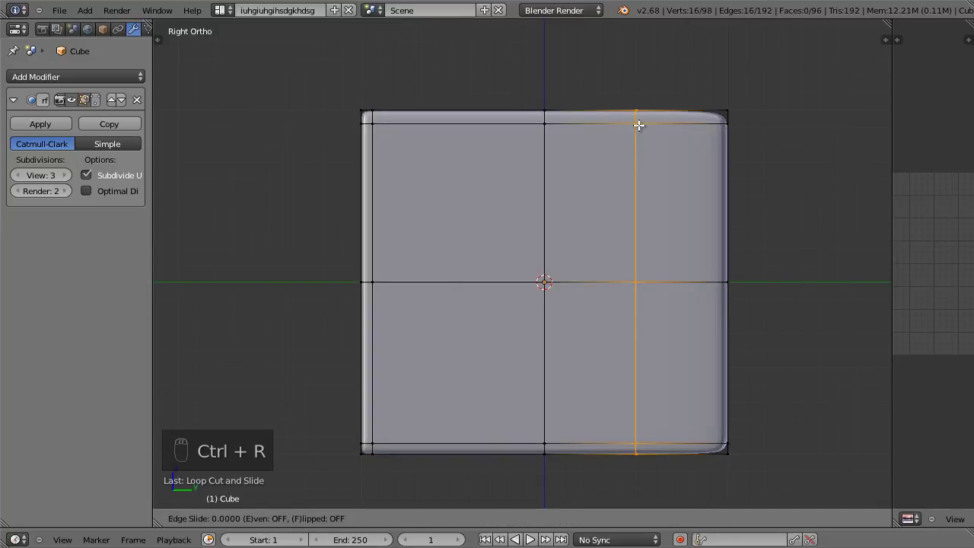
click(718, 124)
Examine the cube's sharpened corner up close with and without the edit cage, and the whole cube in Object Mode.
middle_drag(718, 122, 599, 162)
key(Tab)
scroll(626, 156, down, 3)
scroll(578, 171, up, 3)
shift+middle_drag(676, 147, 504, 161)
key(Tab)
scroll(609, 164, down, 4)
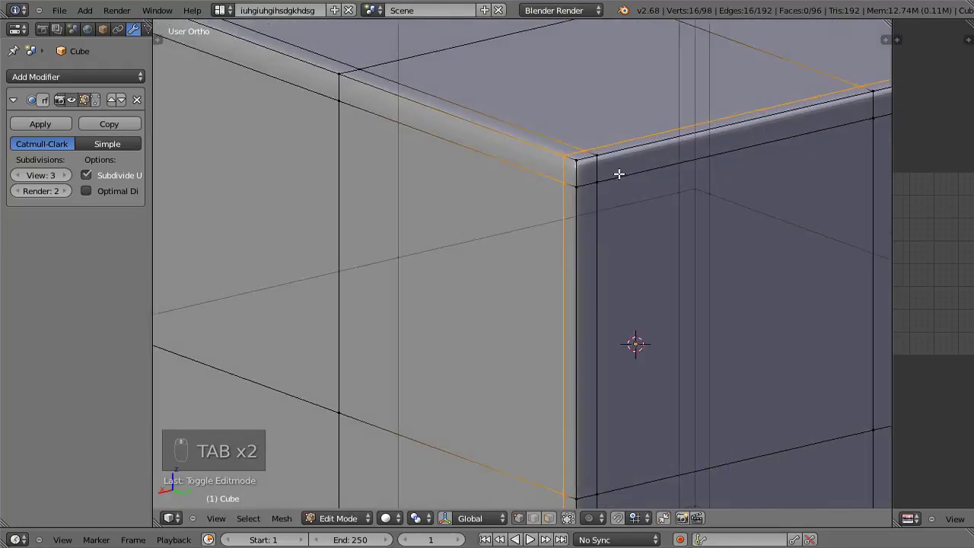
middle_drag(637, 172, 587, 173)
key(Tab)
scroll(605, 171, down, 2)
scroll(604, 171, up, 1)
scroll(587, 169, up, 1)
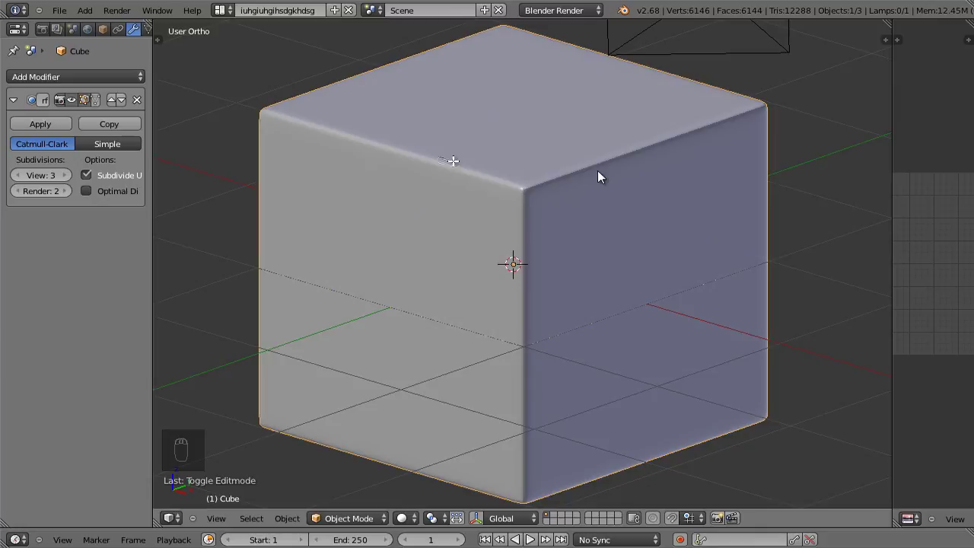
Compare the cube's edge-loop cage with its smoothed surface from several angles, and inspect the beveled edges up close.
key(Tab)
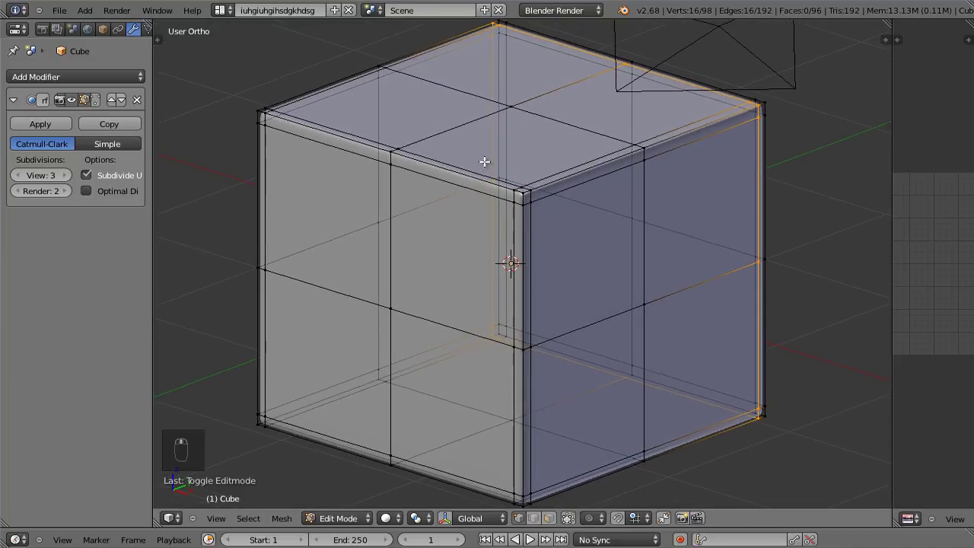
key(Tab)
mouse_move(488, 160)
middle_down()
mouse_move(464, 163)
mouse_move(511, 172)
mouse_move(598, 159)
mouse_move(499, 169)
middle_up()
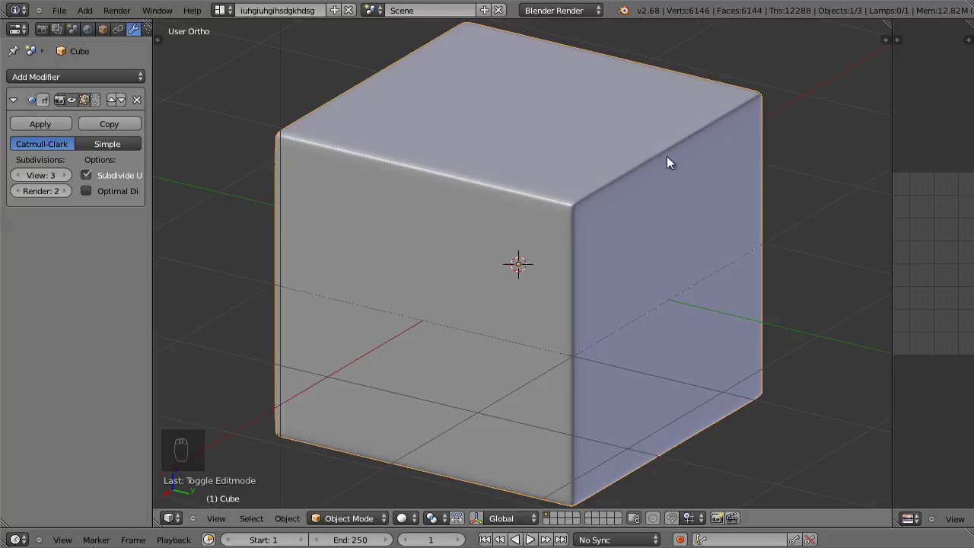
key(Tab)
key(z)
key(z)
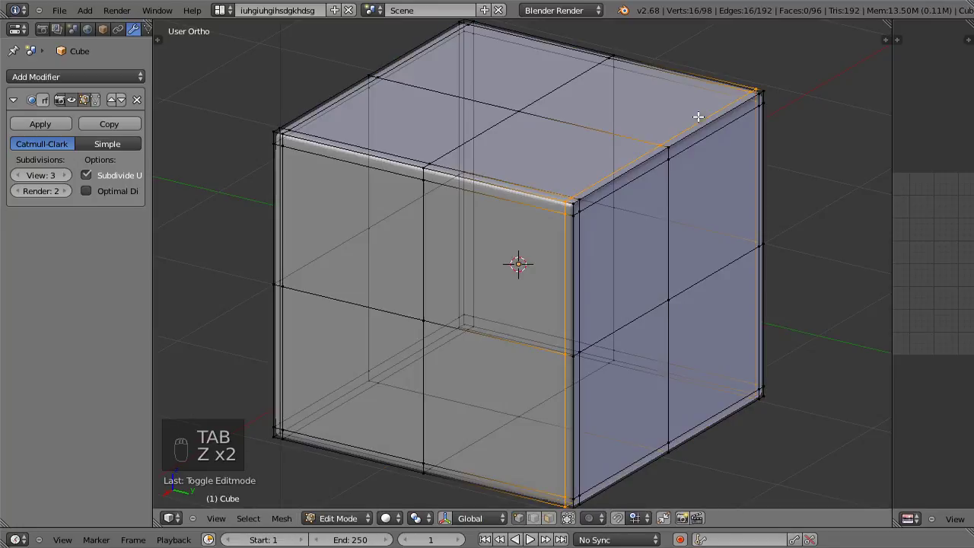
middle_drag(402, 157, 543, 155)
middle_drag(483, 157, 327, 185)
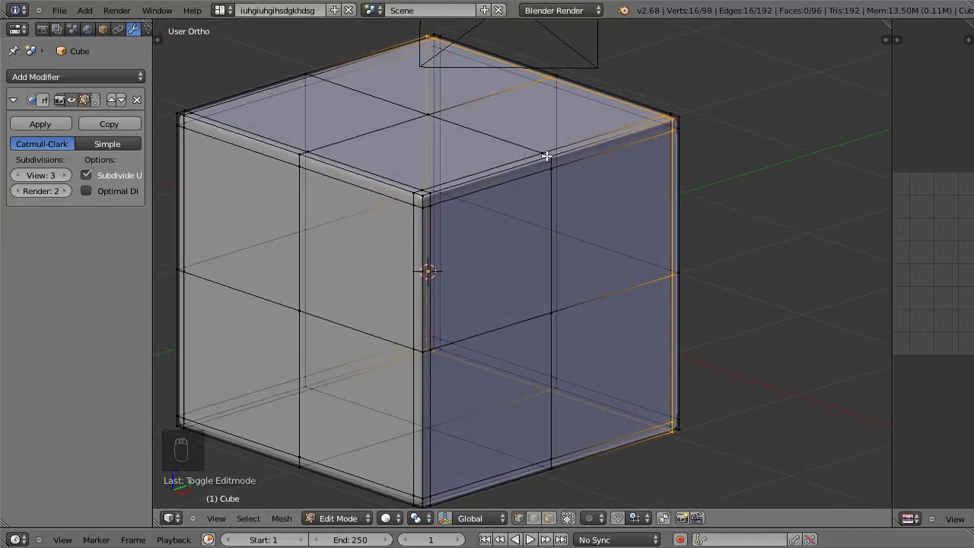
key(Tab)
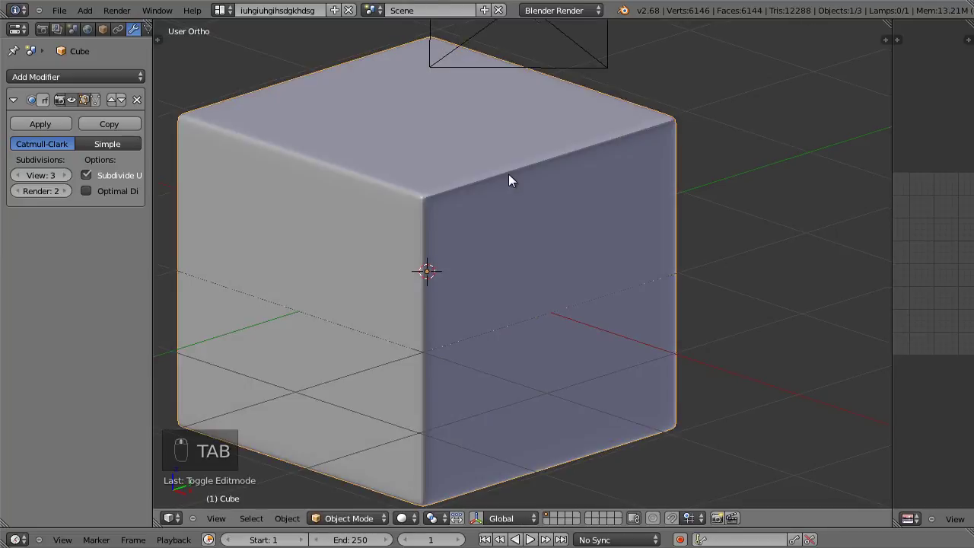
scroll(507, 174, up, 5)
scroll(507, 182, up, 2)
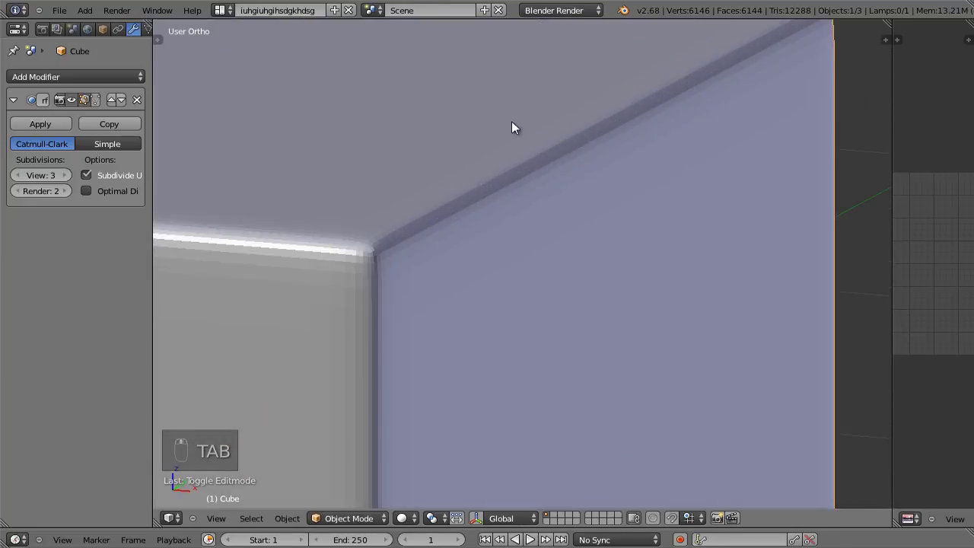
scroll(537, 156, down, 8)
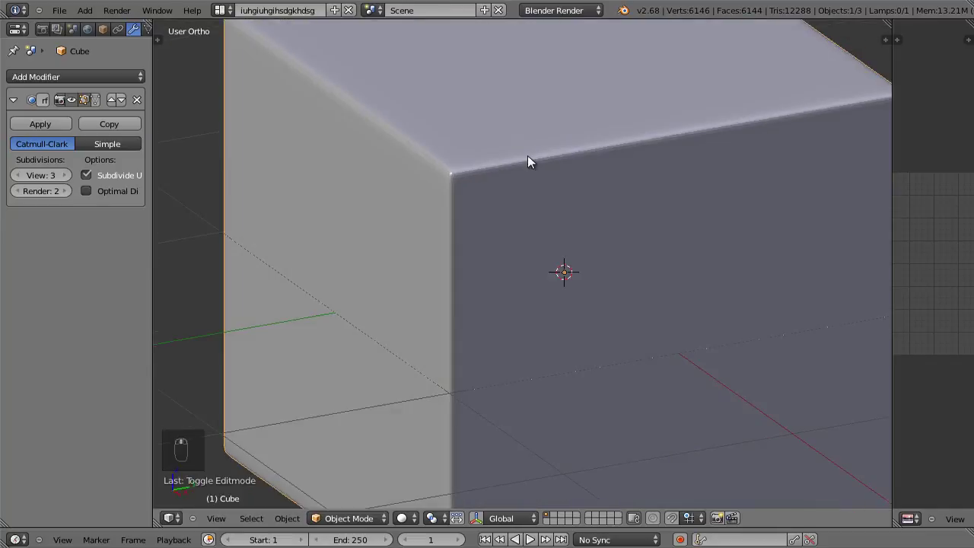
middle_drag(552, 160, 499, 189)
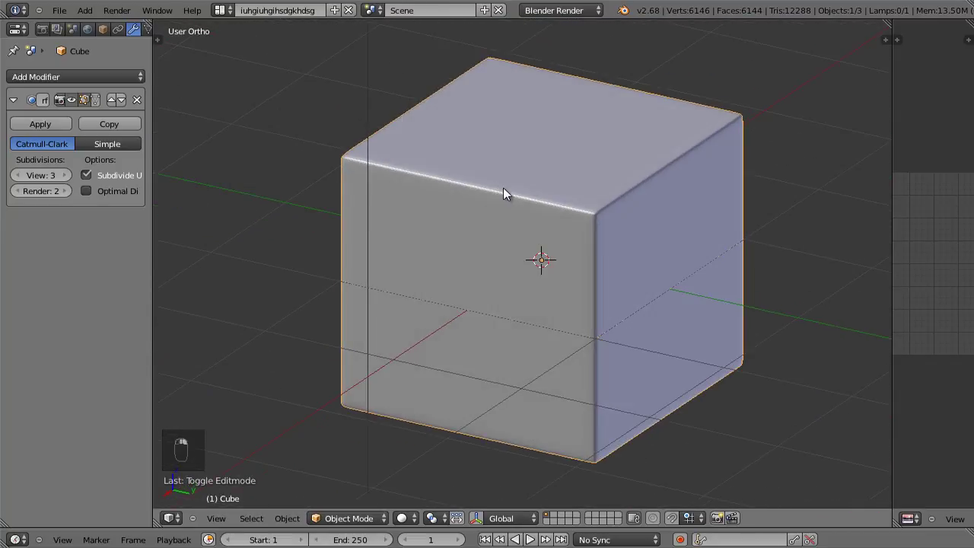